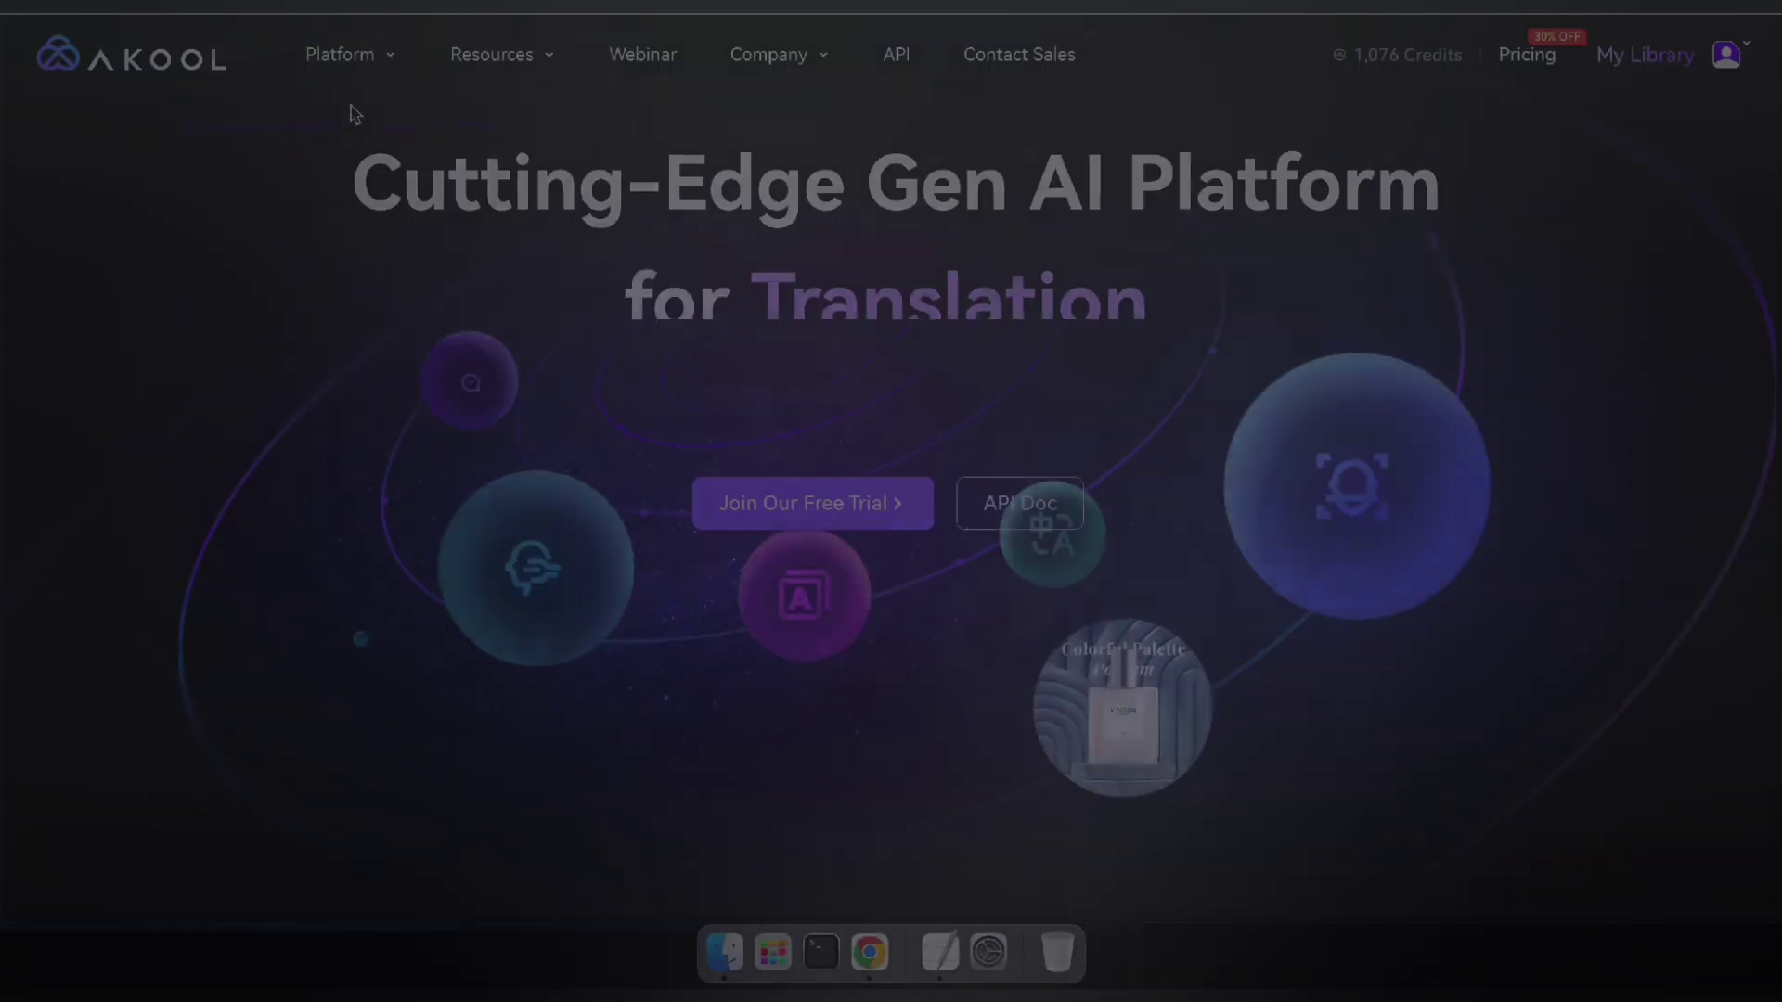
- Start a new Personalized Video project, previewing and then dismissing the Beginner's Guide template
mouse_move(341, 65)
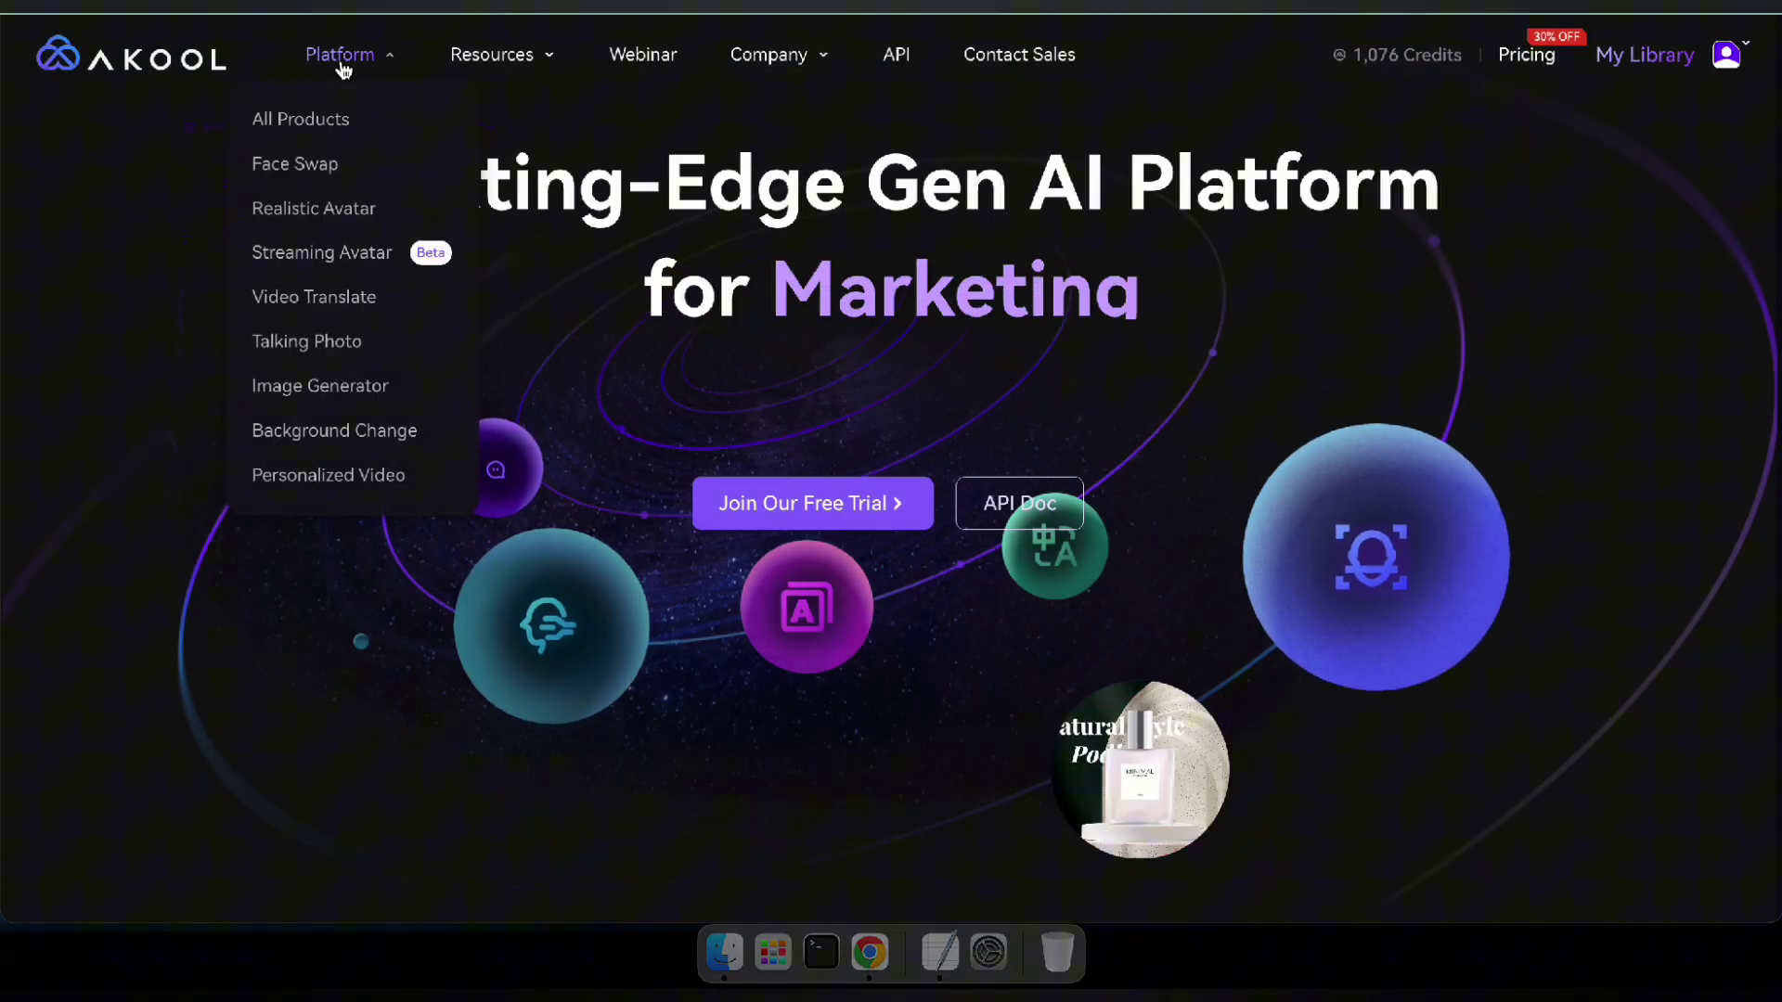
left_click(311, 212)
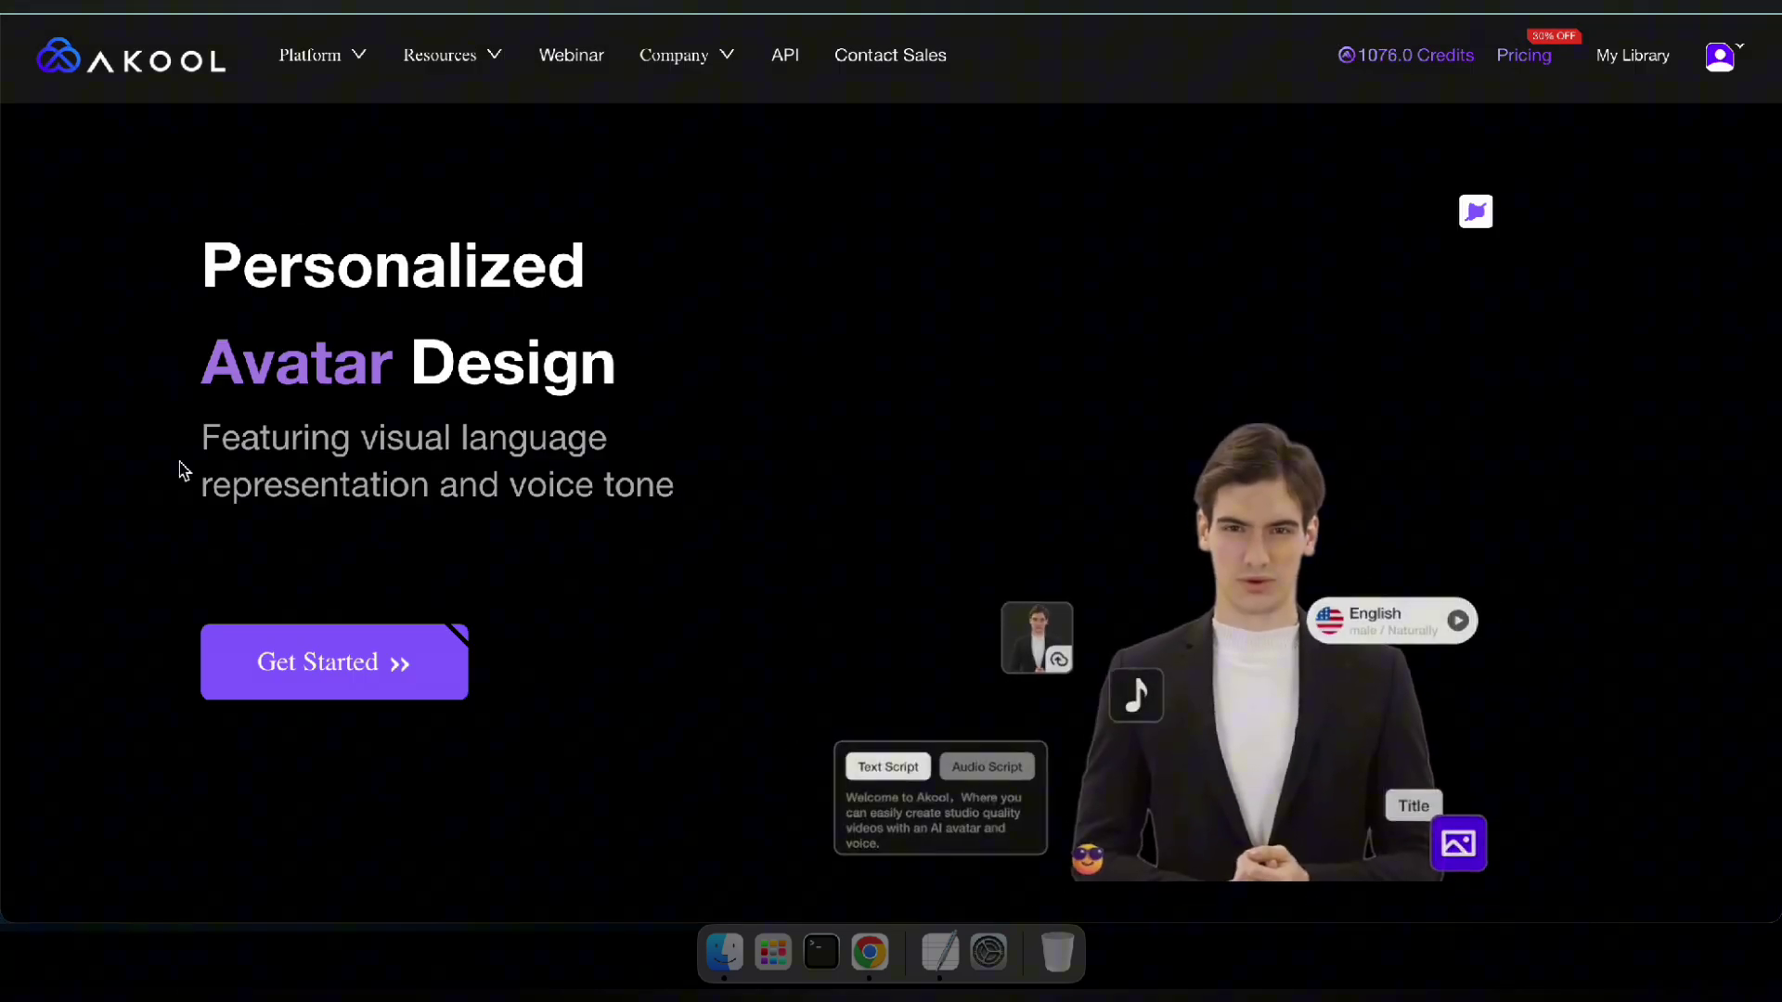
left_click(369, 675)
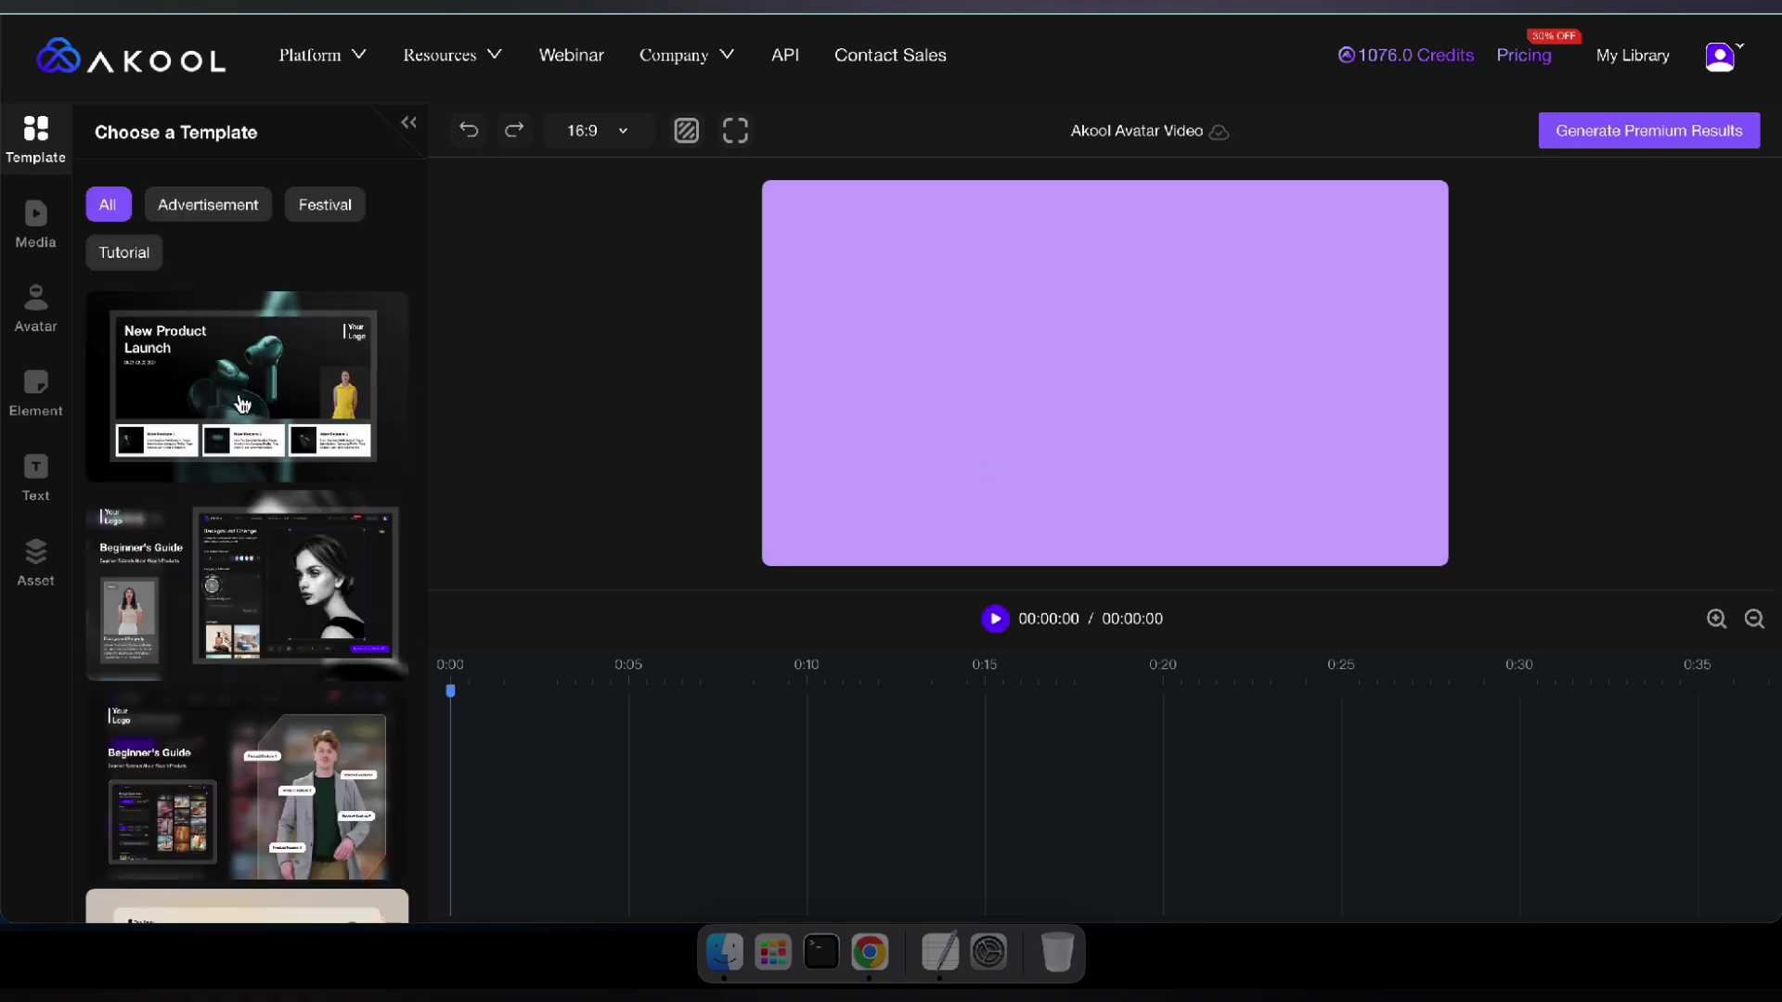
scroll(243, 405, "down", 4)
left_click(286, 436)
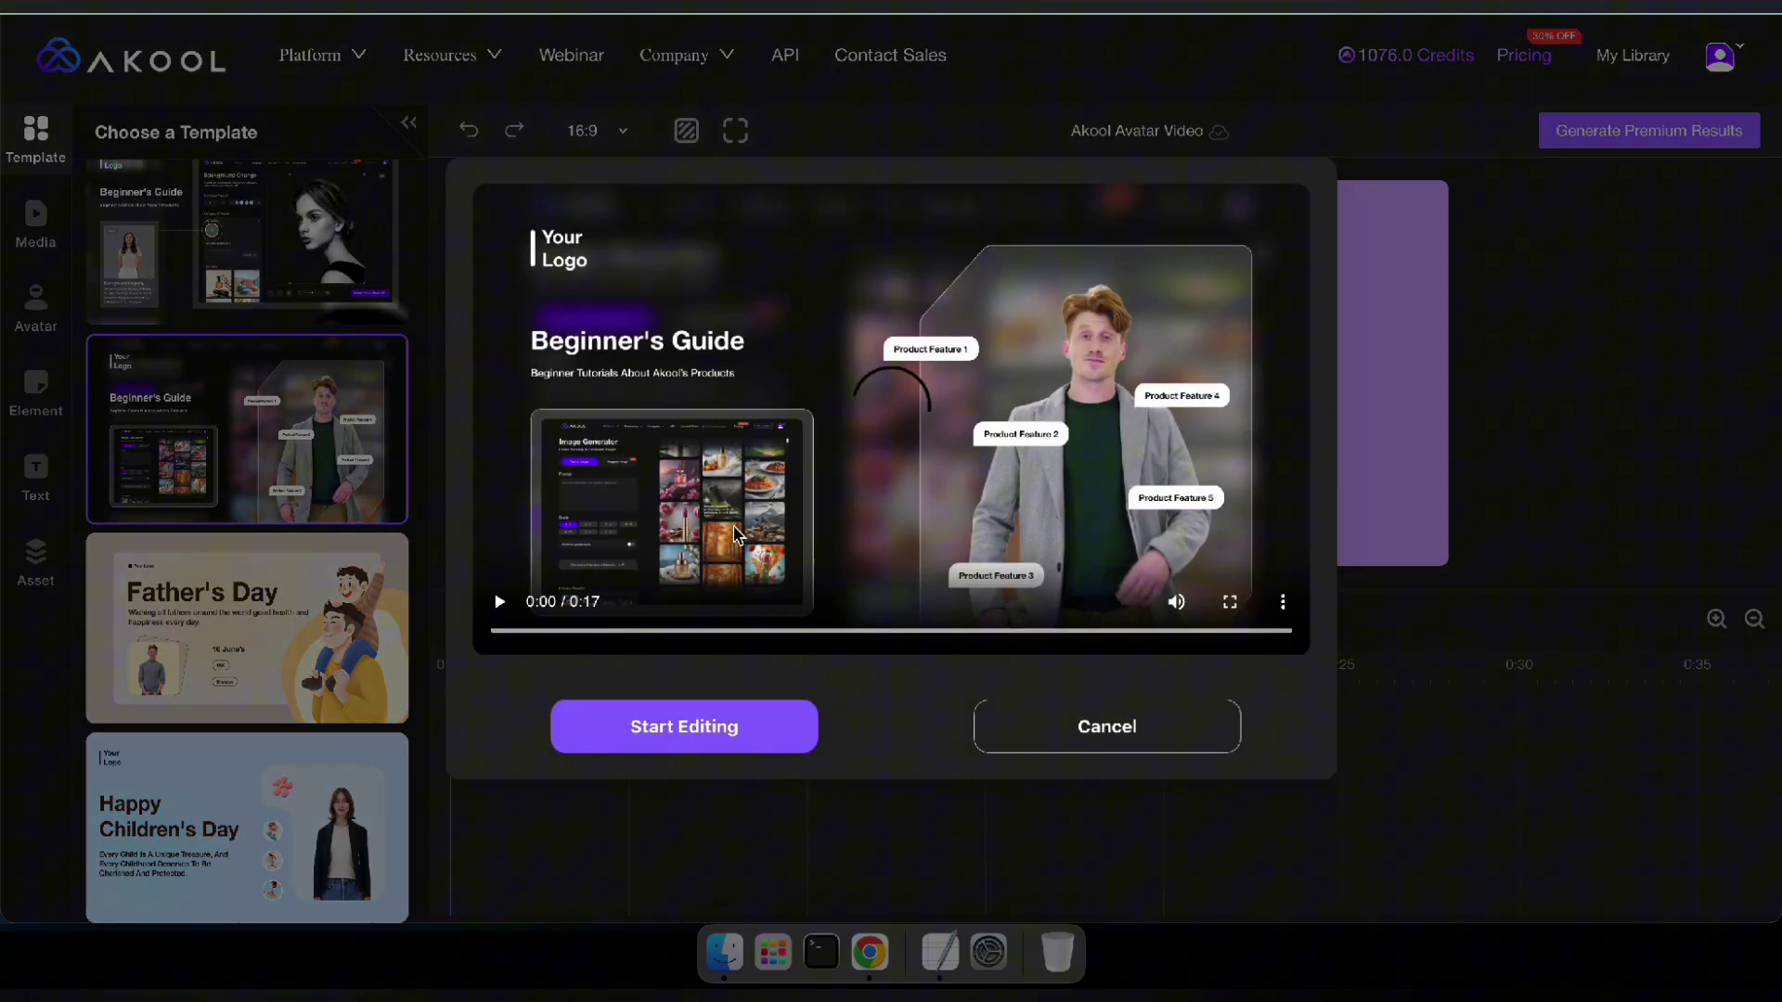
left_click(500, 601)
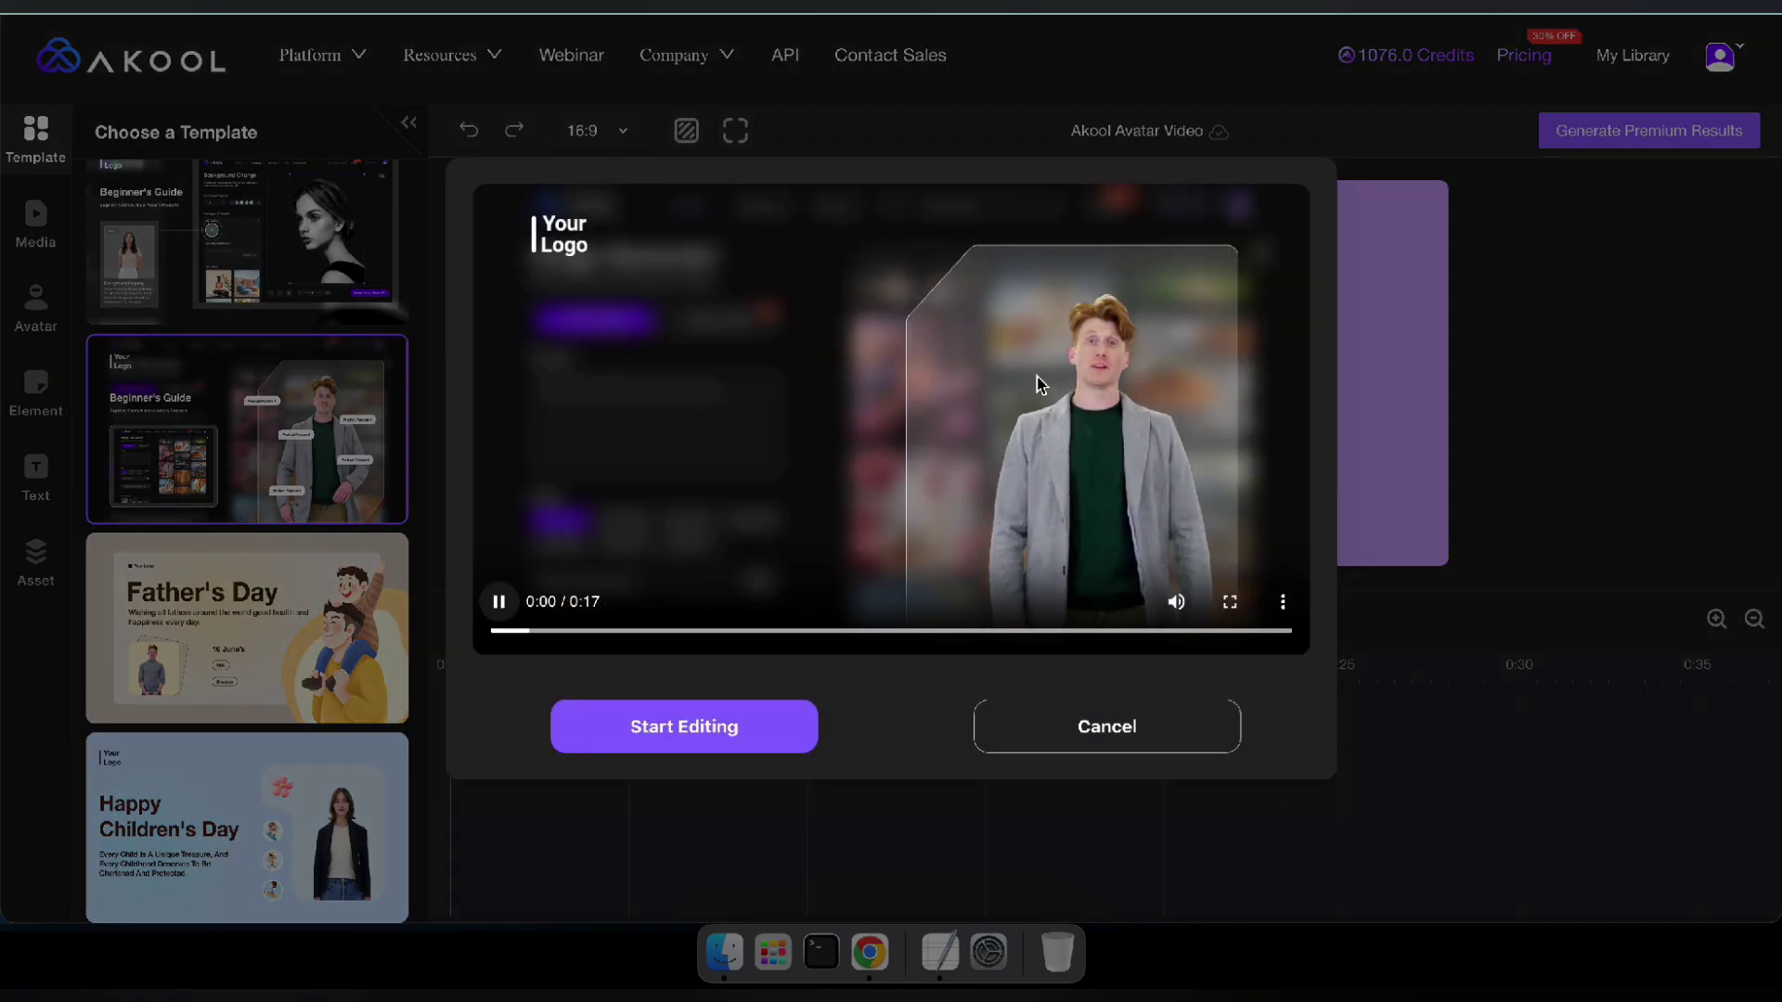
left_click(1157, 739)
- Browse the Avatar, Upload, Element, Text and Assets panels, ending back on the avatar list
left_click(34, 318)
left_click(37, 243)
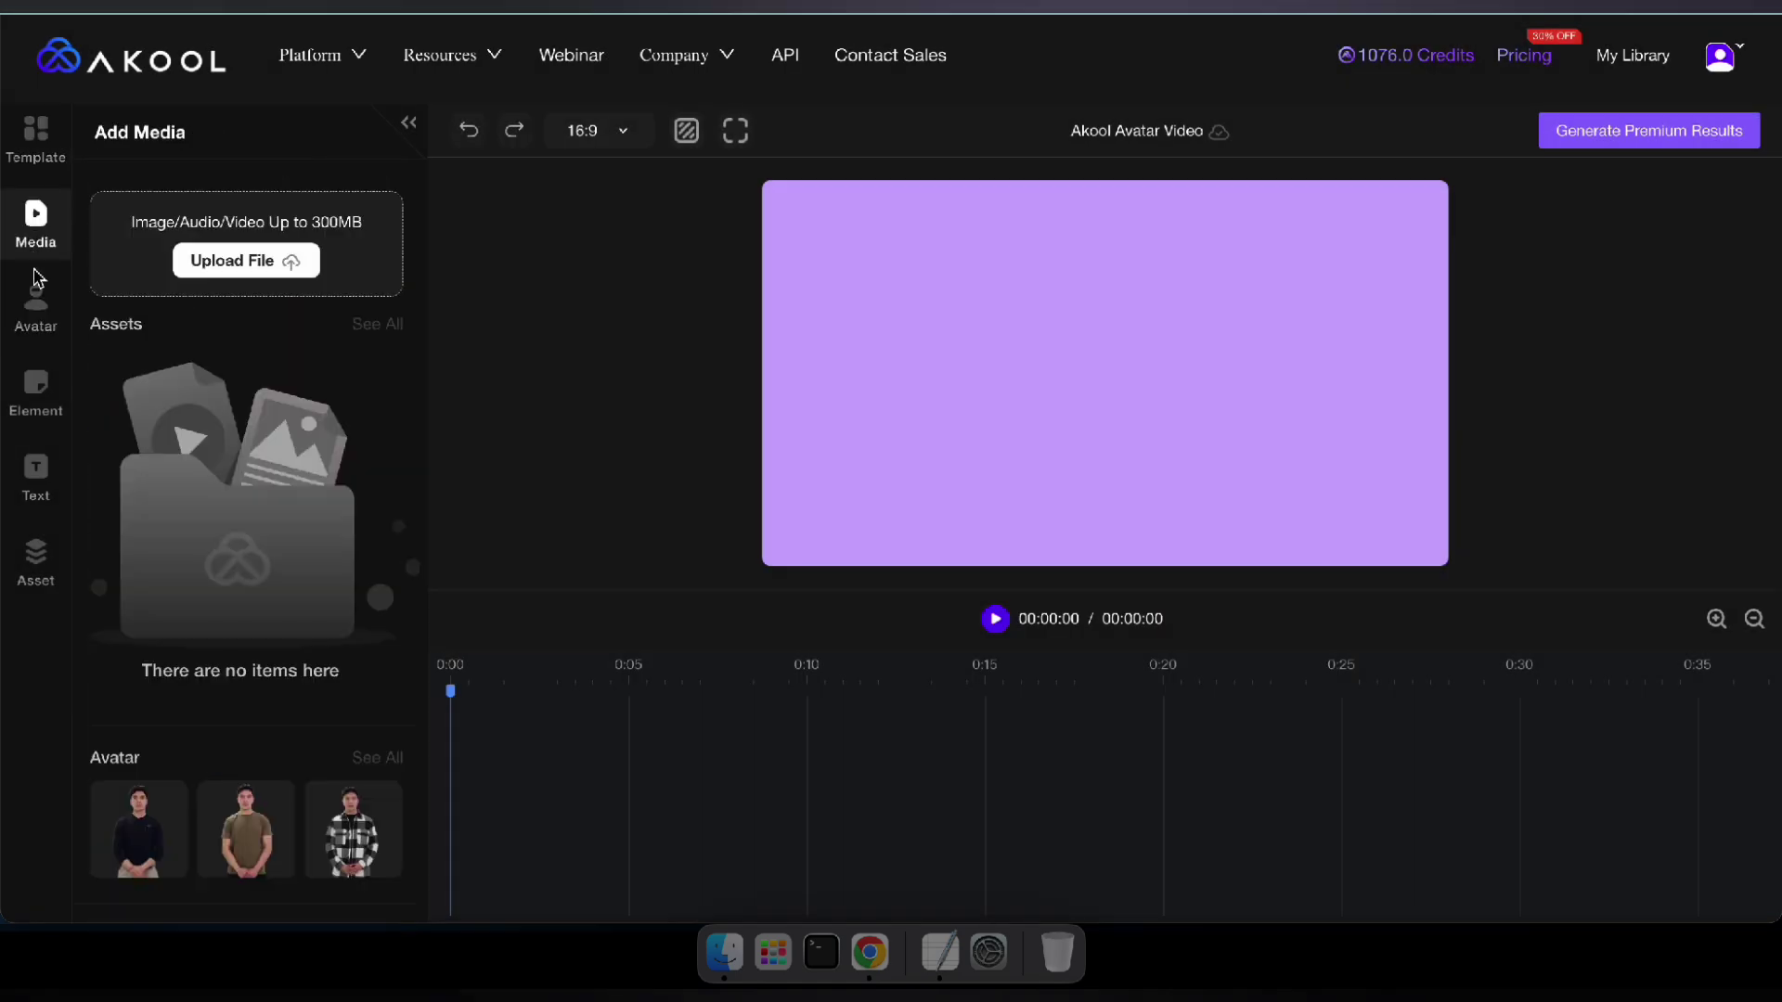
left_click(28, 401)
left_click(35, 478)
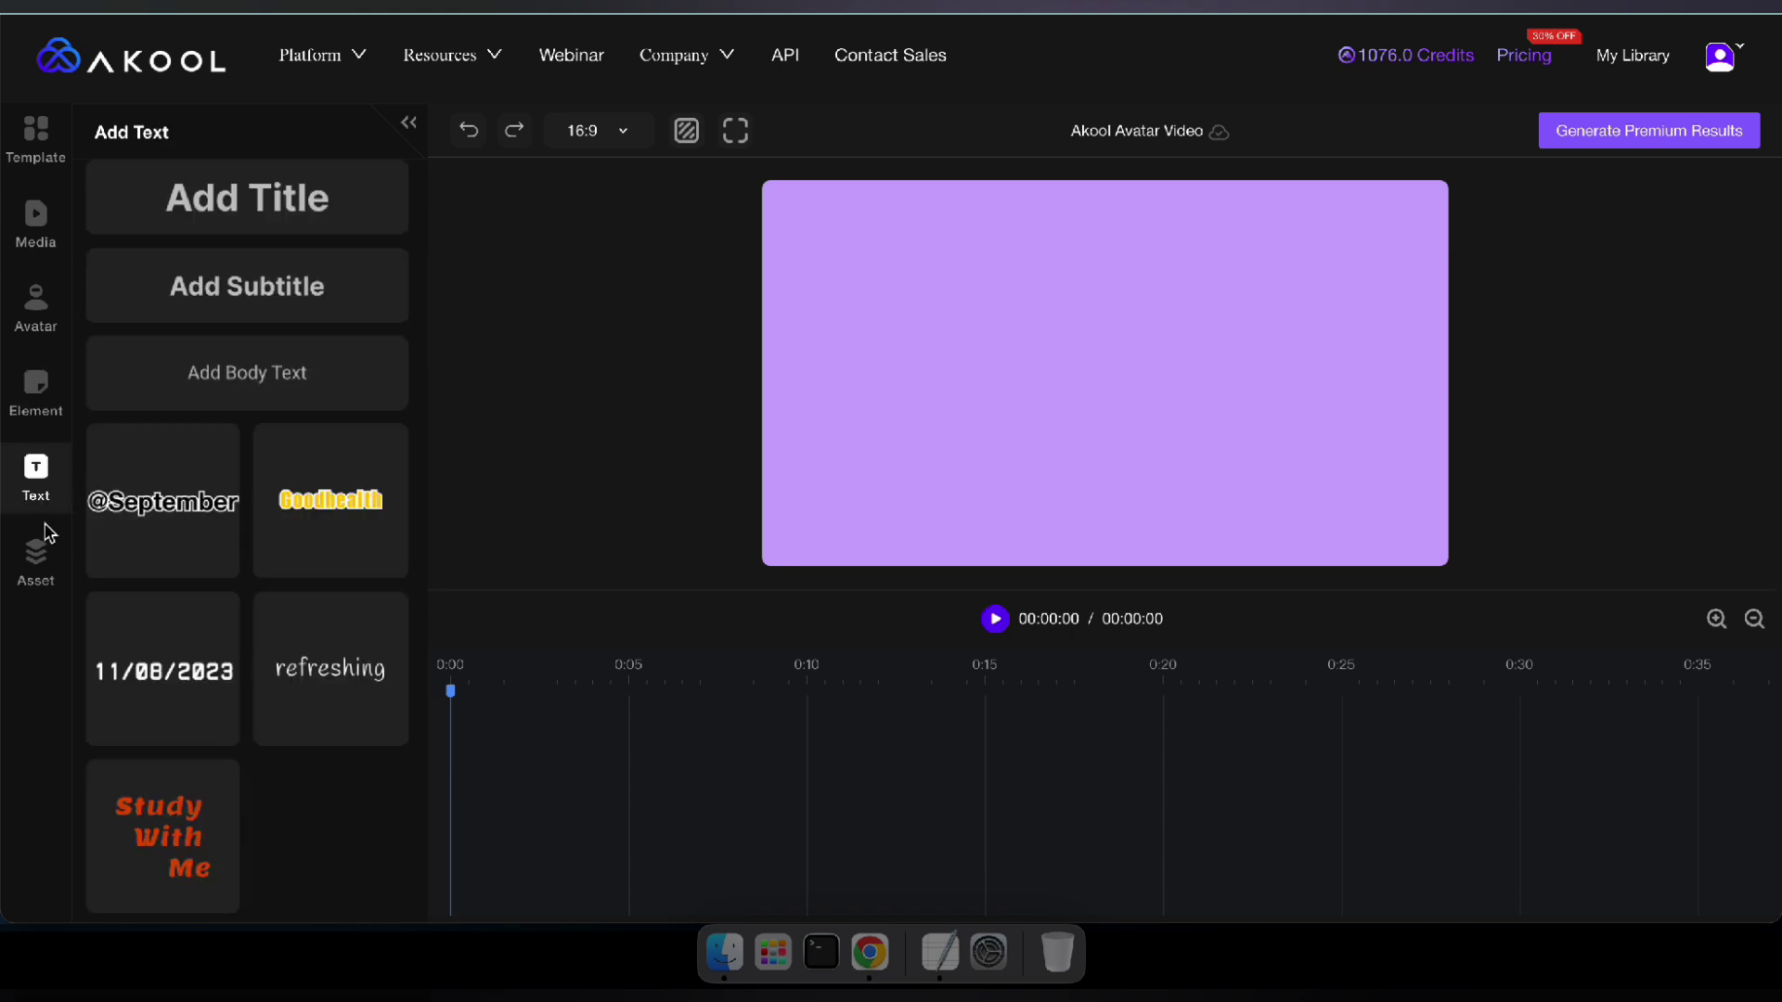
left_click(56, 580)
left_click(35, 306)
- Try the woman-in-a-blazer avatar, then swap the canvas avatar to Jordan seated before the hedge
scroll(278, 510, "down", 8)
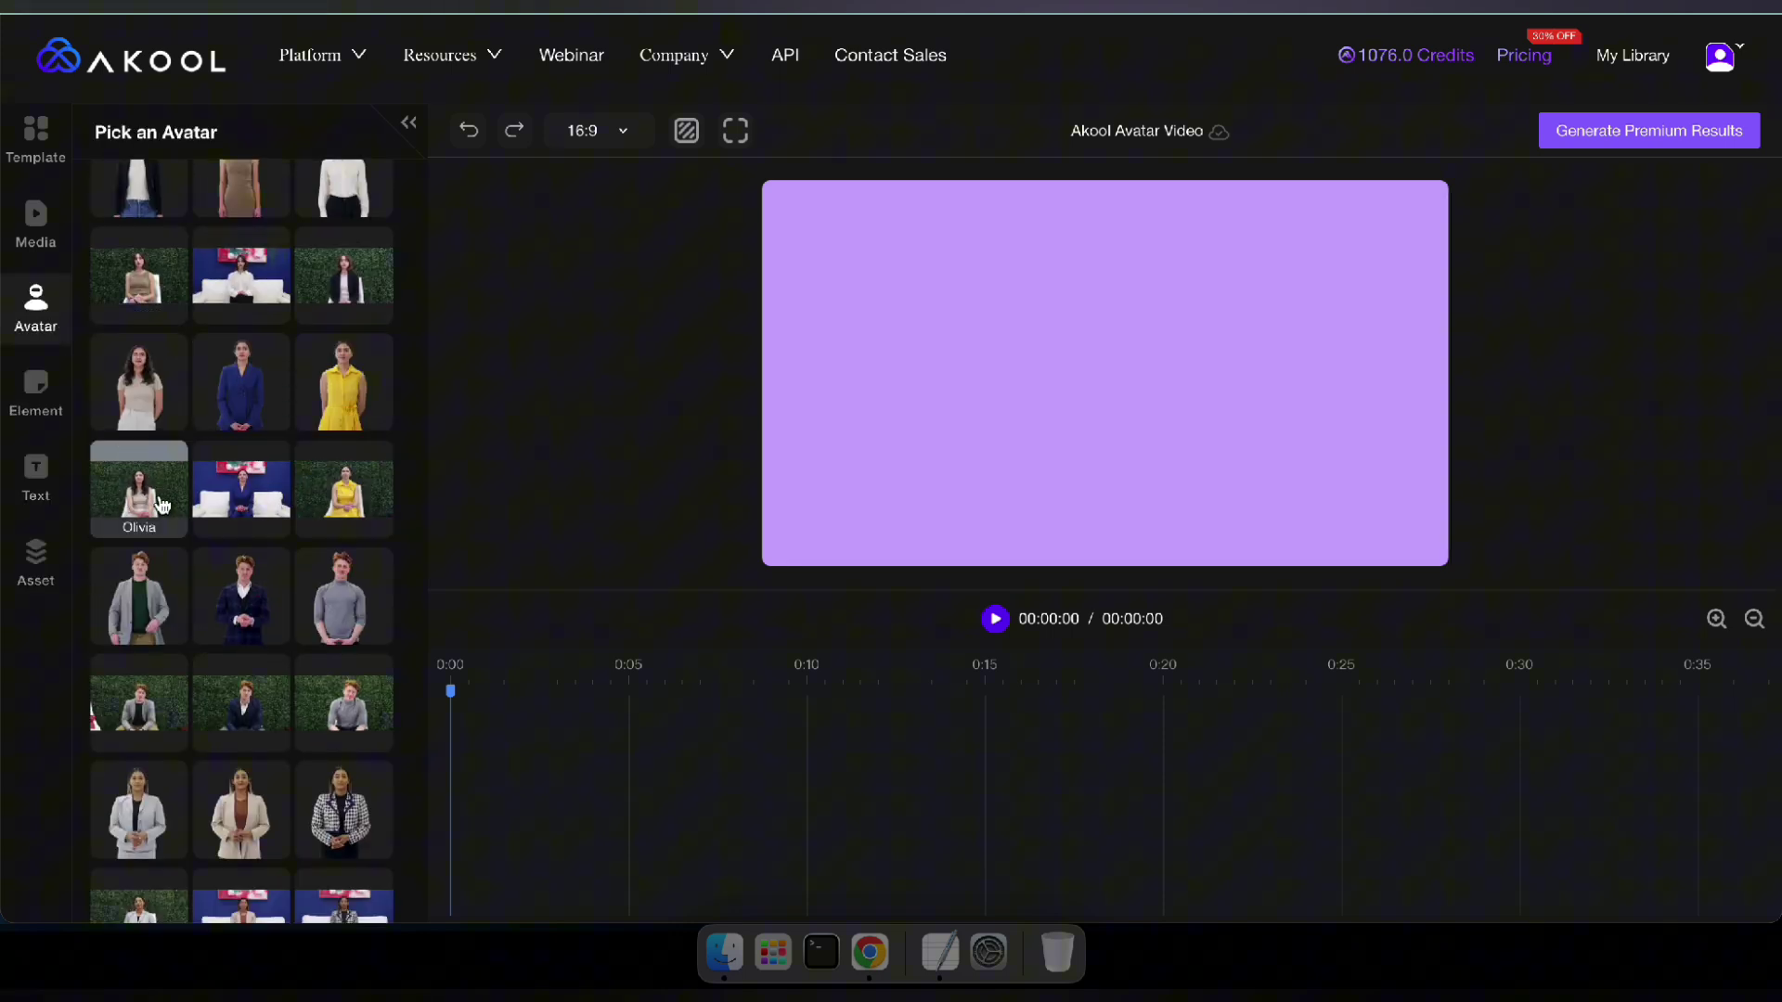
left_click(332, 283)
left_click(35, 307)
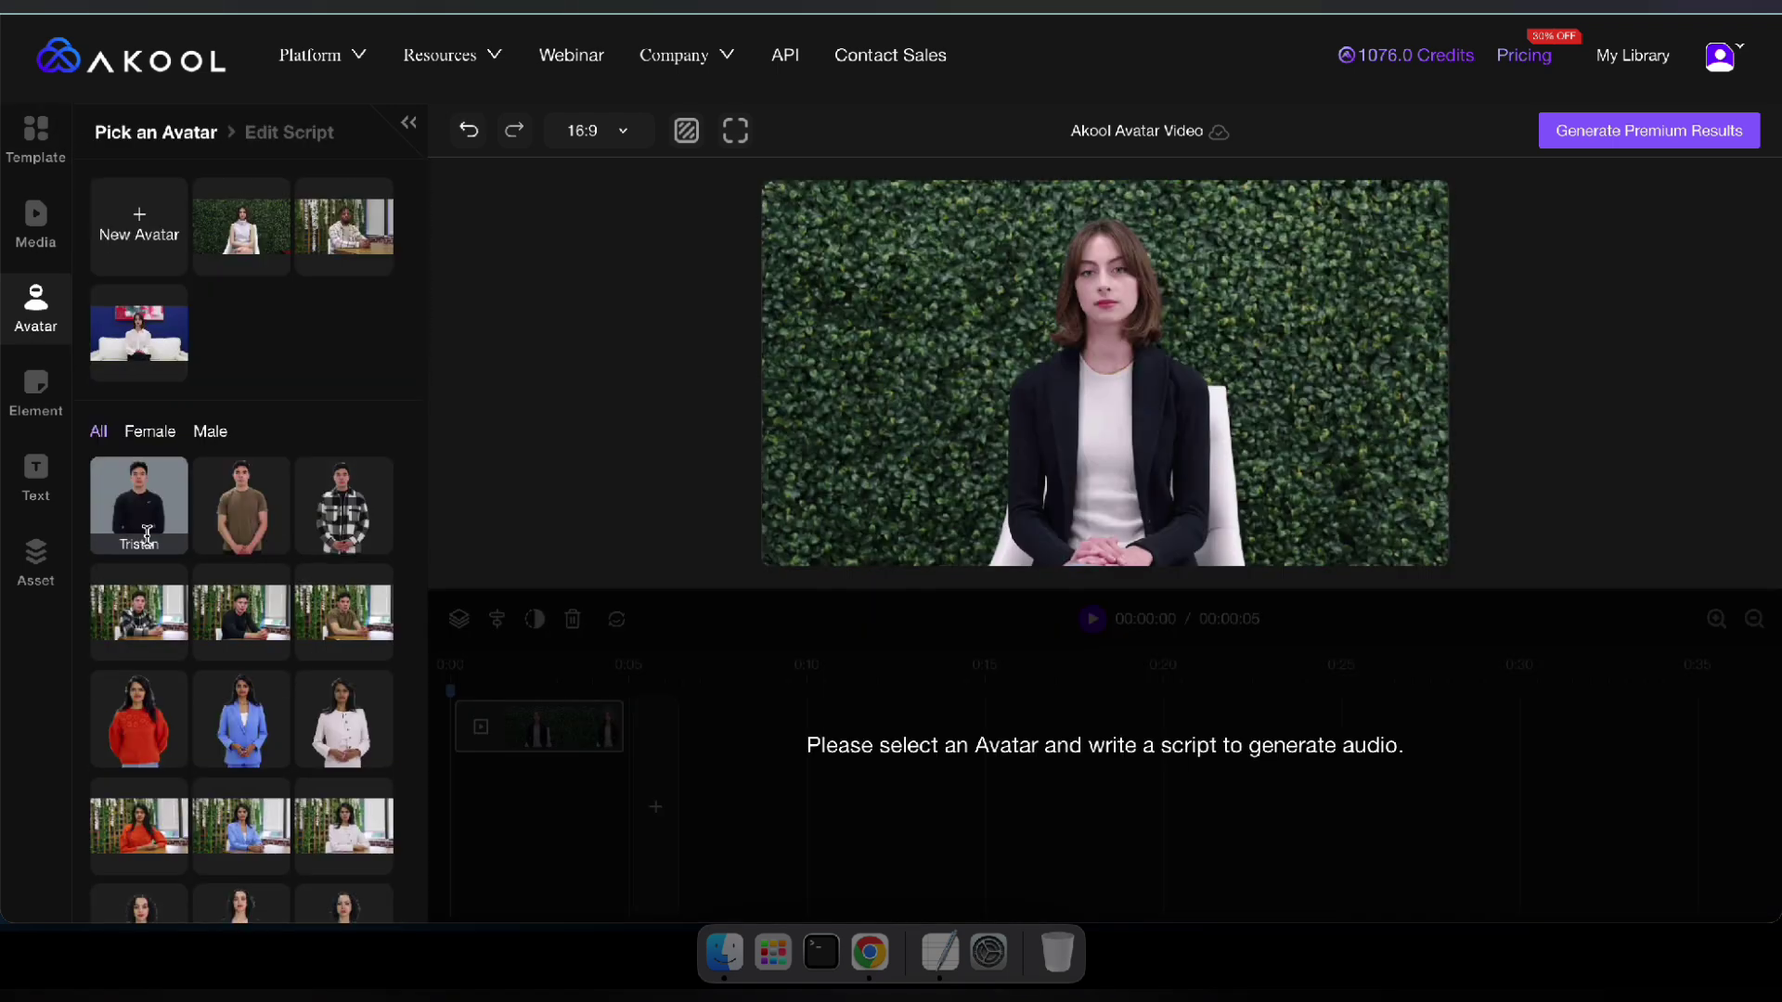
scroll(159, 539, "down", 5)
scroll(158, 539, "down", 7)
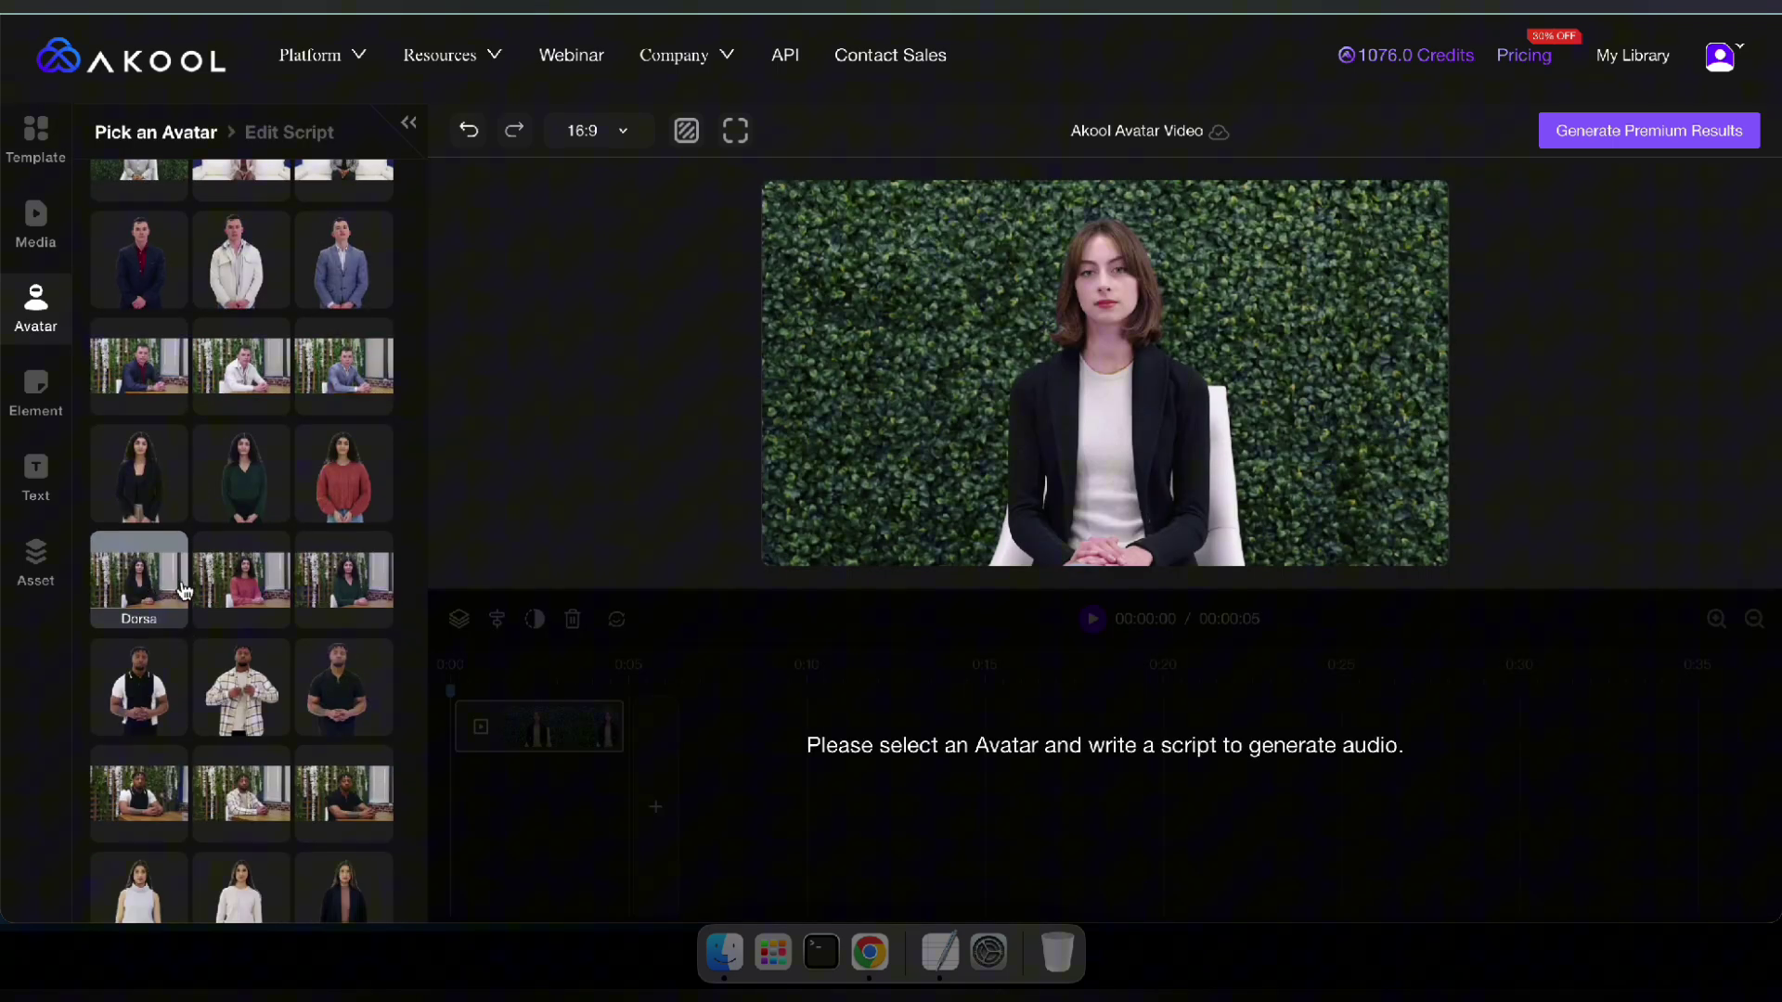
scroll(184, 591, "down", 2)
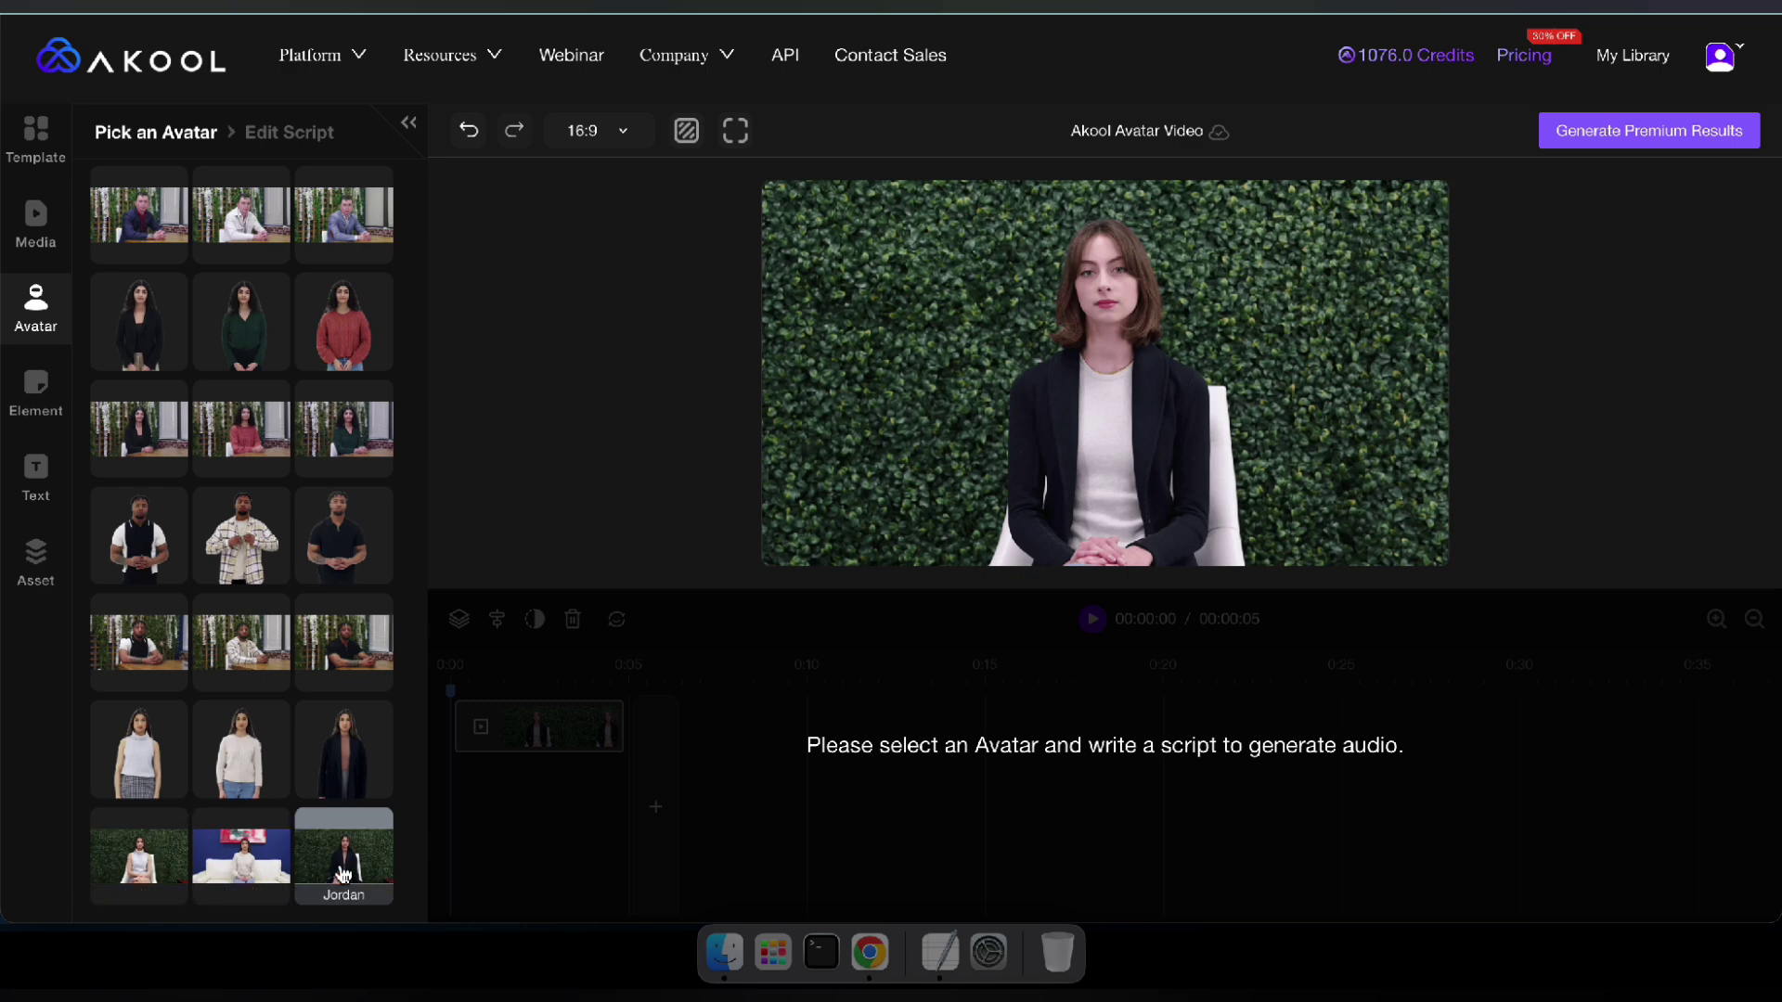
left_click(345, 873)
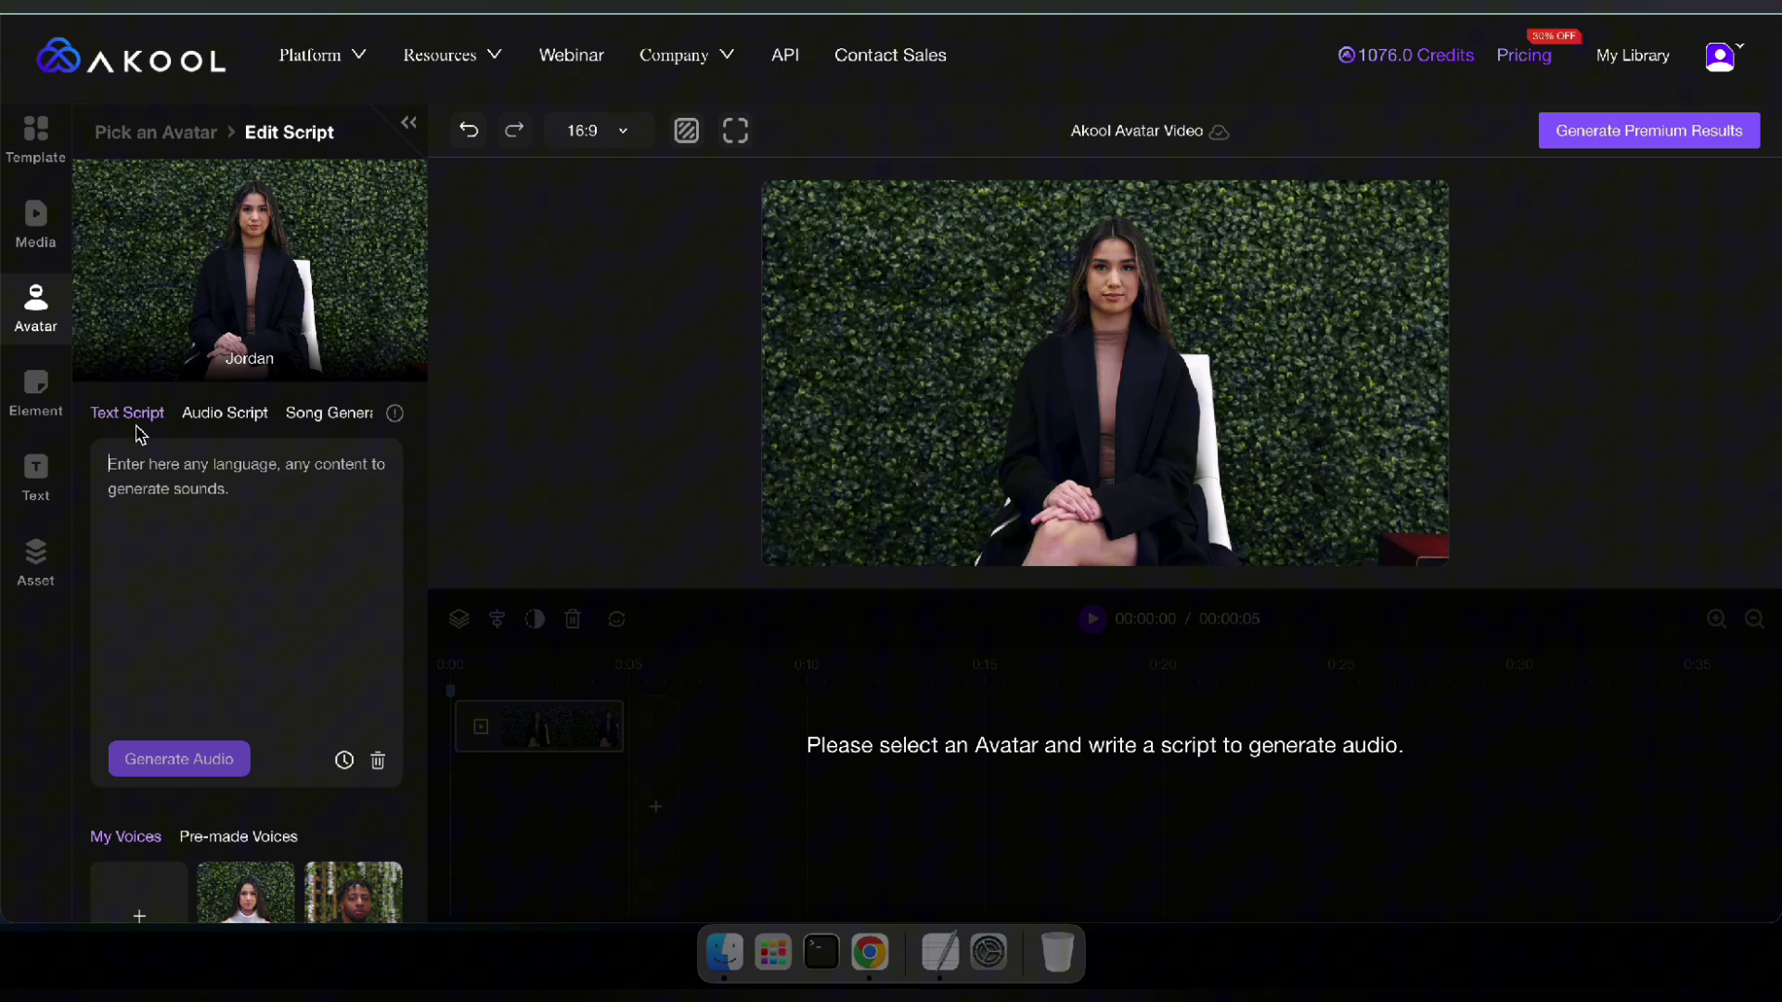
- Look over the Audio Script and Song Generation options, then return to Text Script
left_click(238, 427)
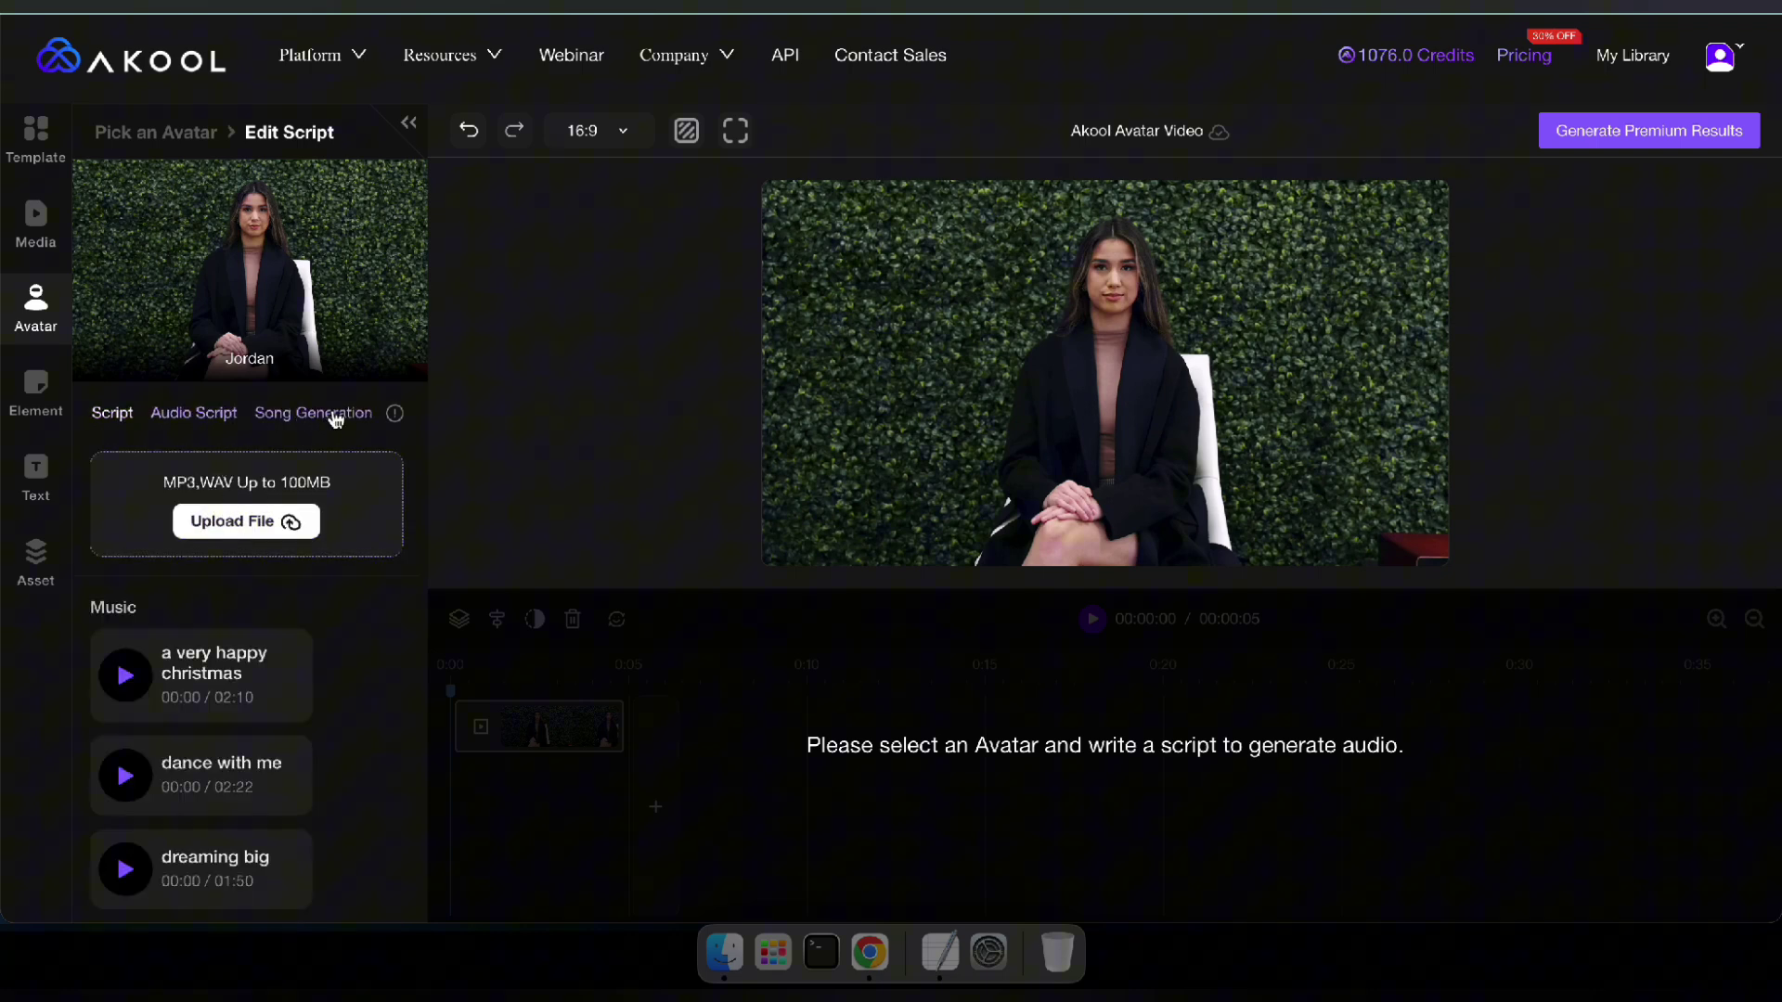
left_click(334, 415)
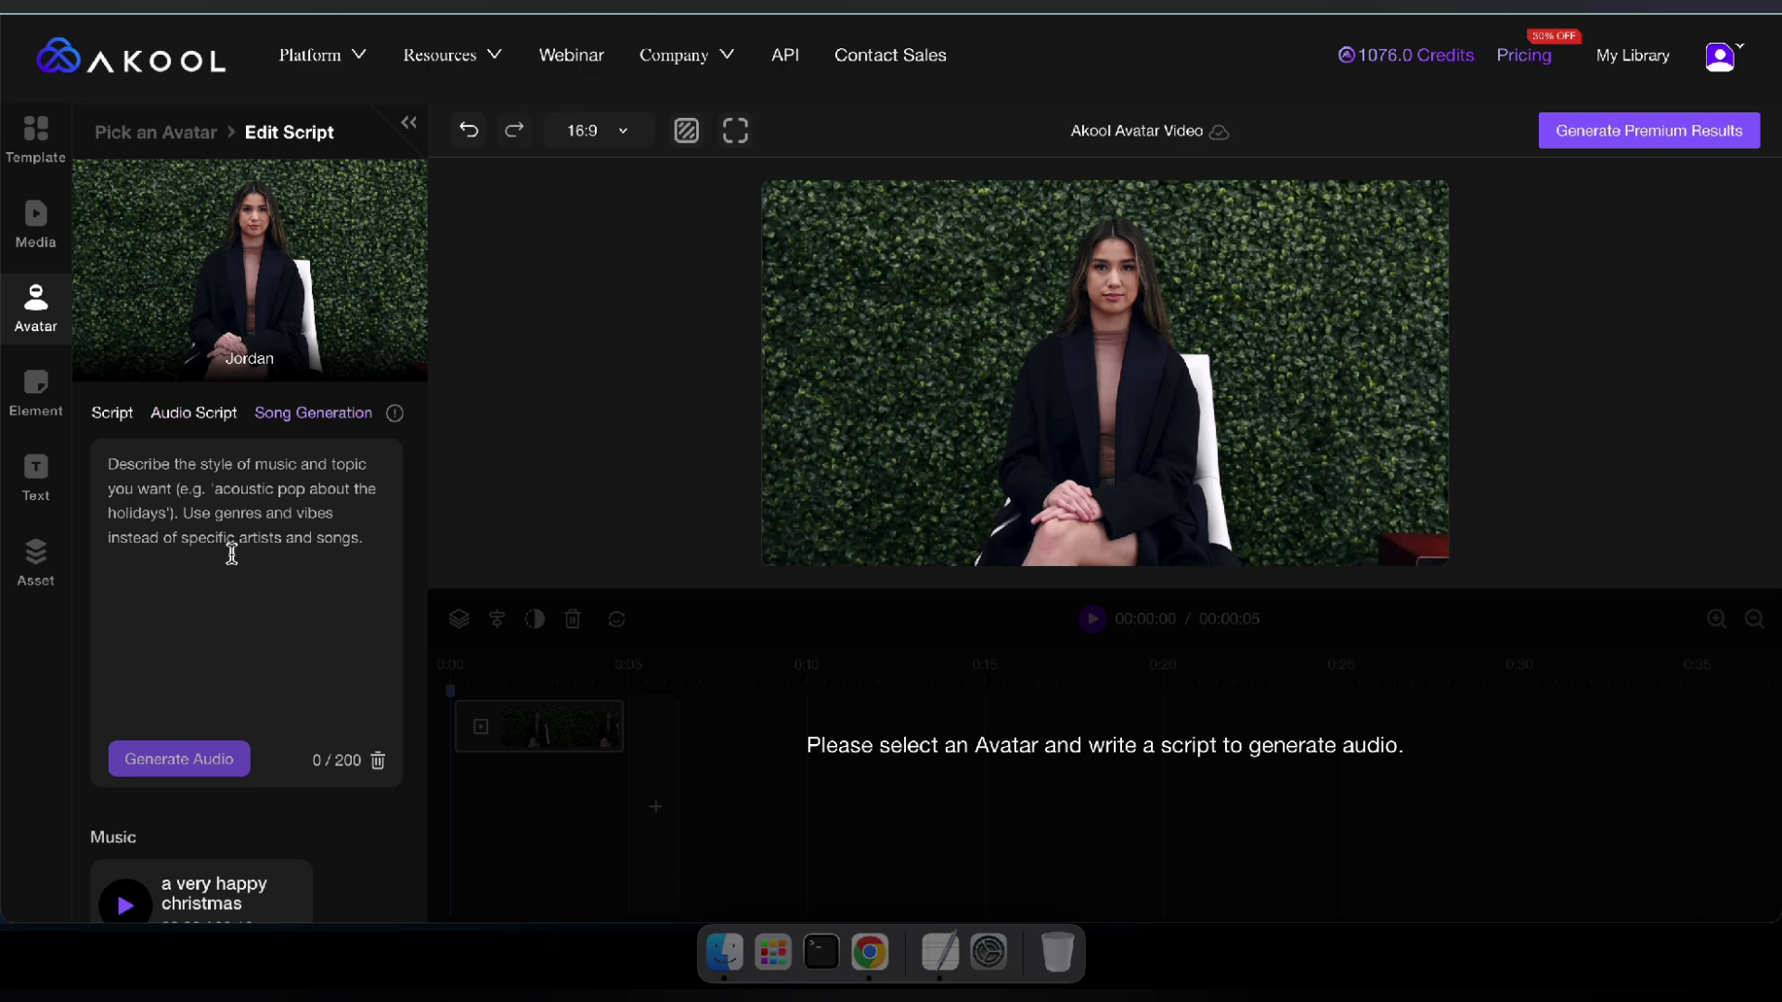
left_click(125, 419)
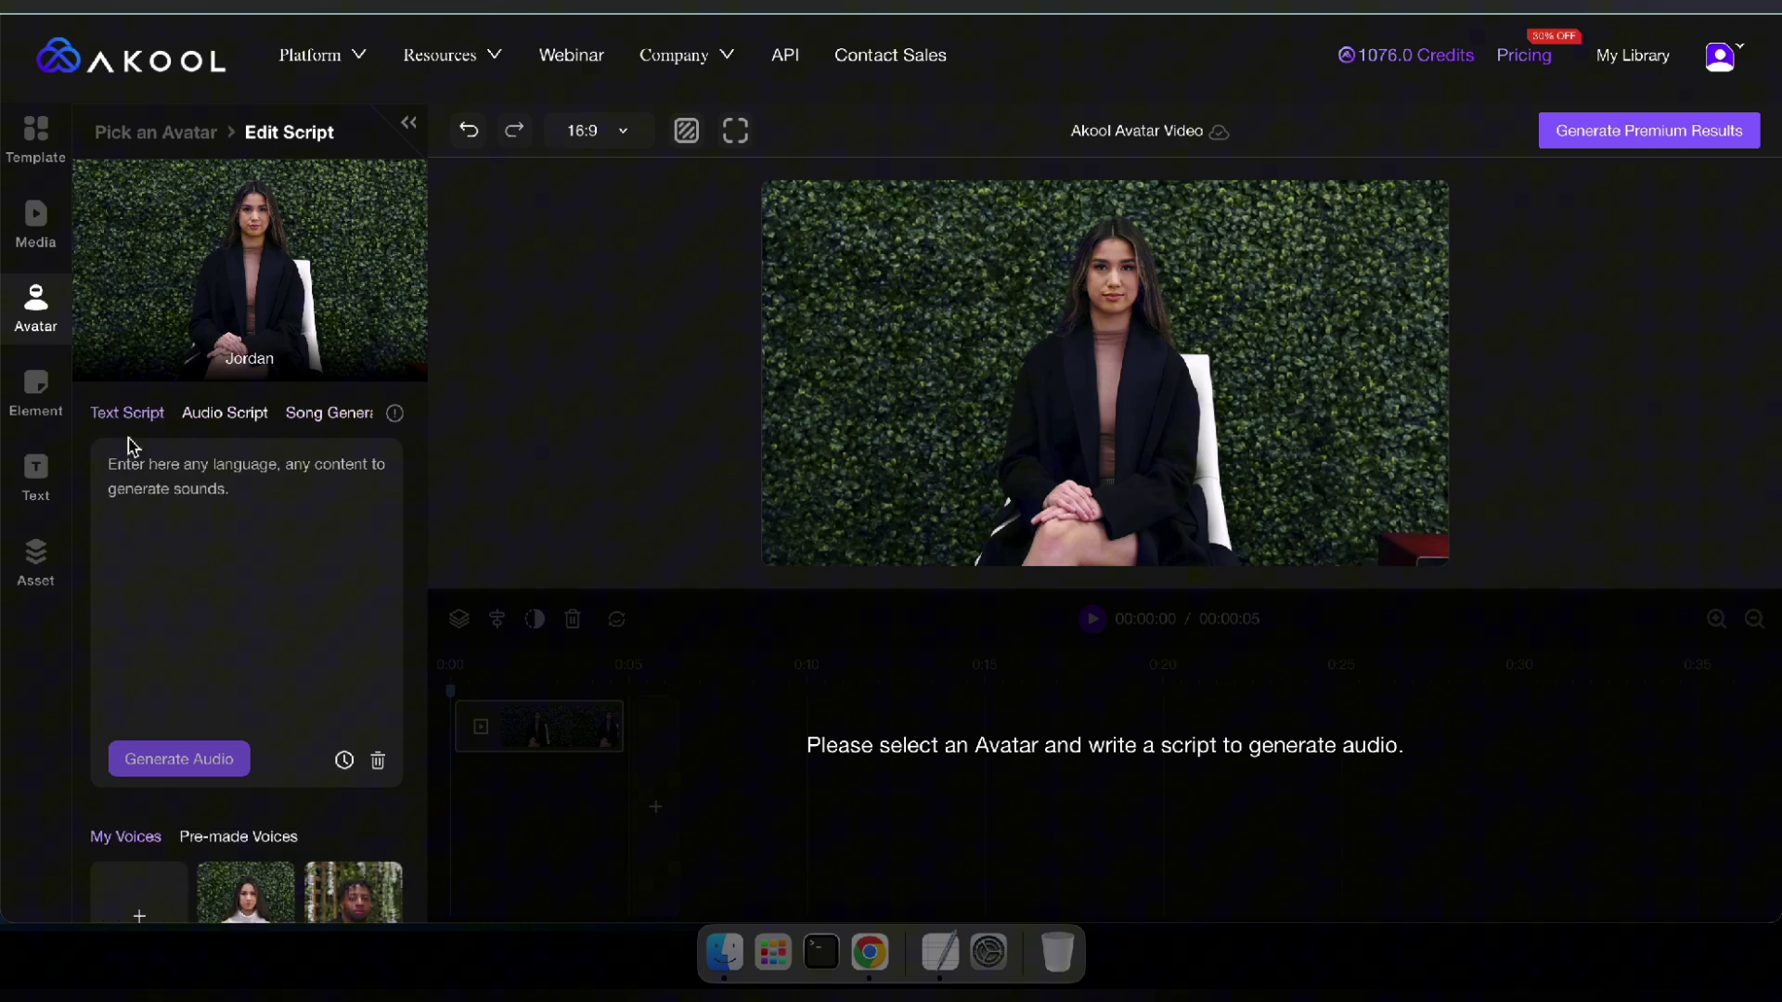
- Copy the intro script from the TextEdit document and paste it into Akool's text script
left_click(940, 952)
right_click(578, 81)
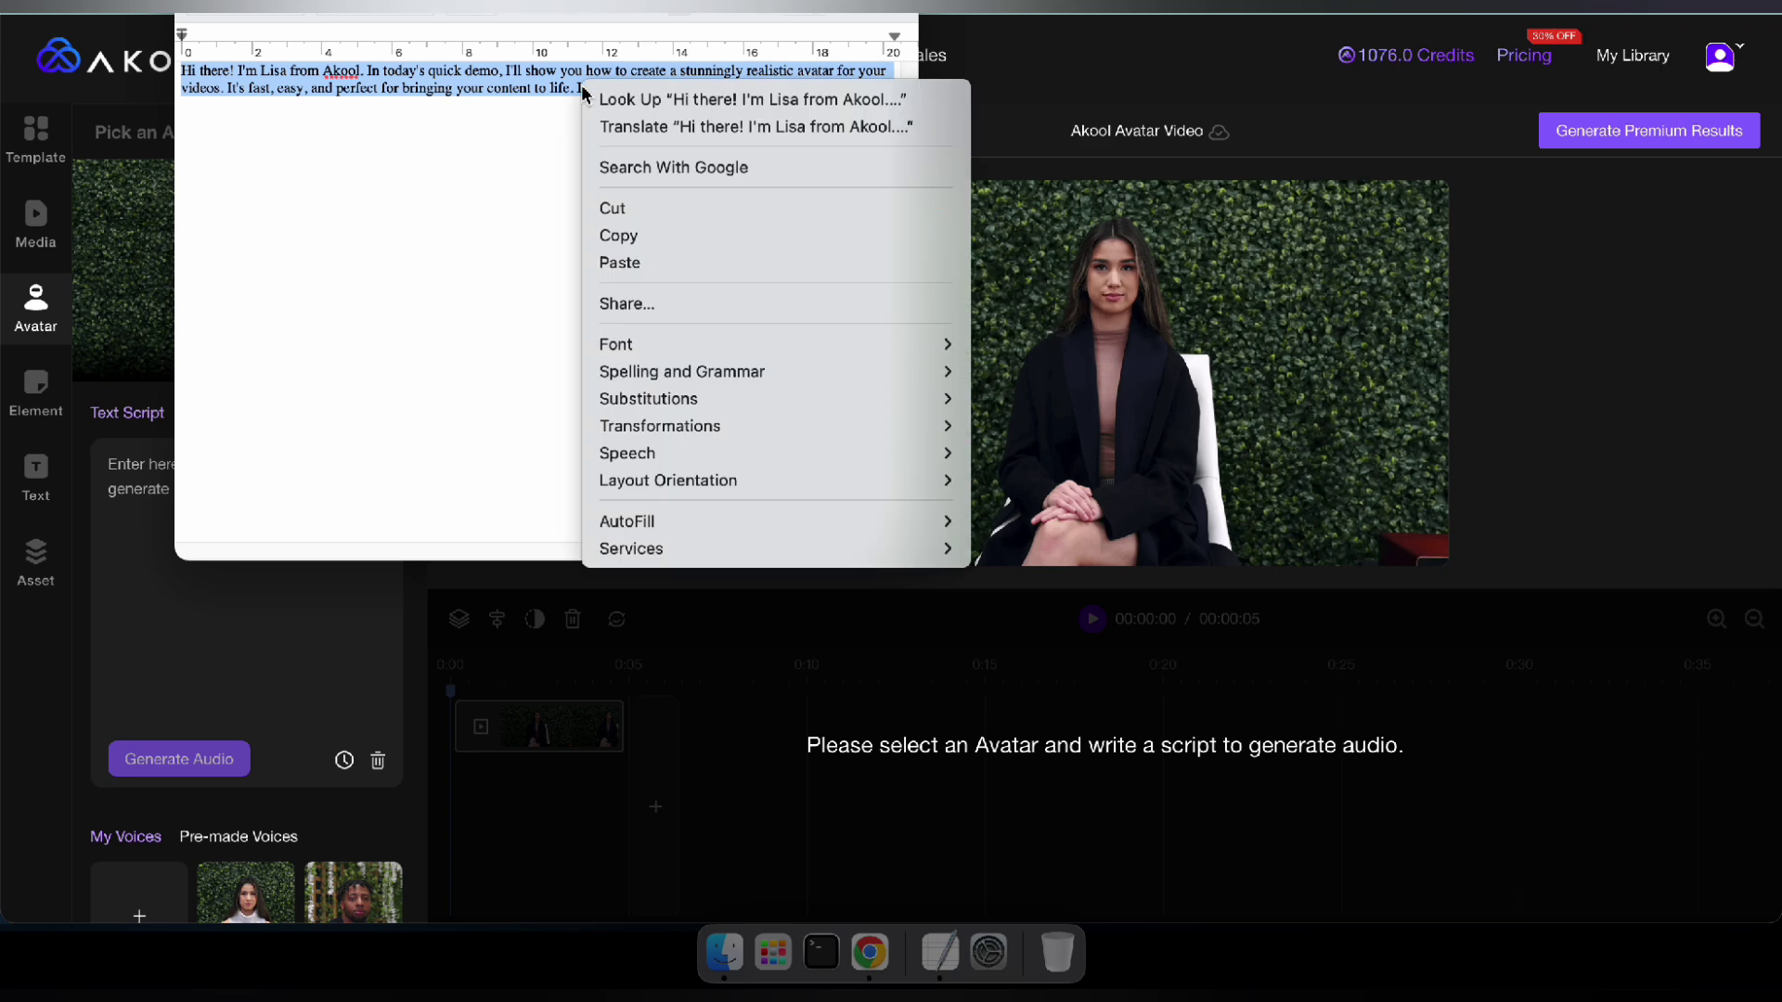
left_click(657, 234)
left_click(130, 460)
key("super+v")
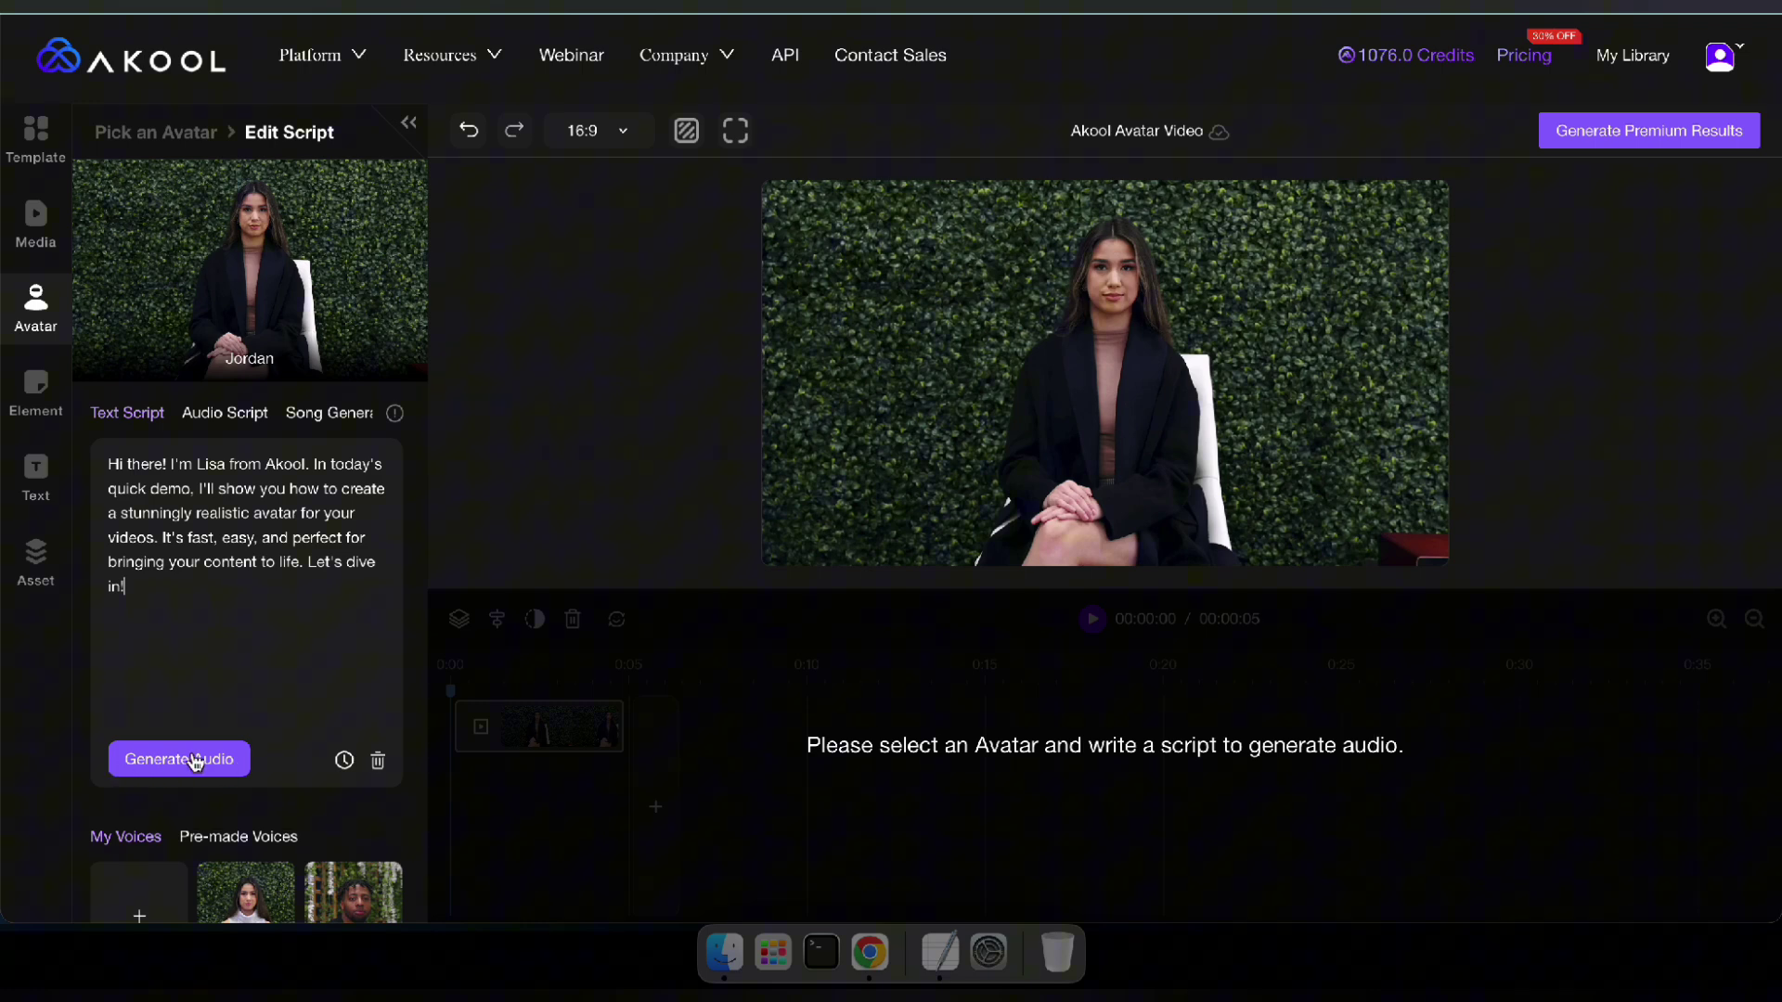
- Generate the speech, switch to the woman's voice and regenerate it, giving a 12-second clip
left_click(194, 760)
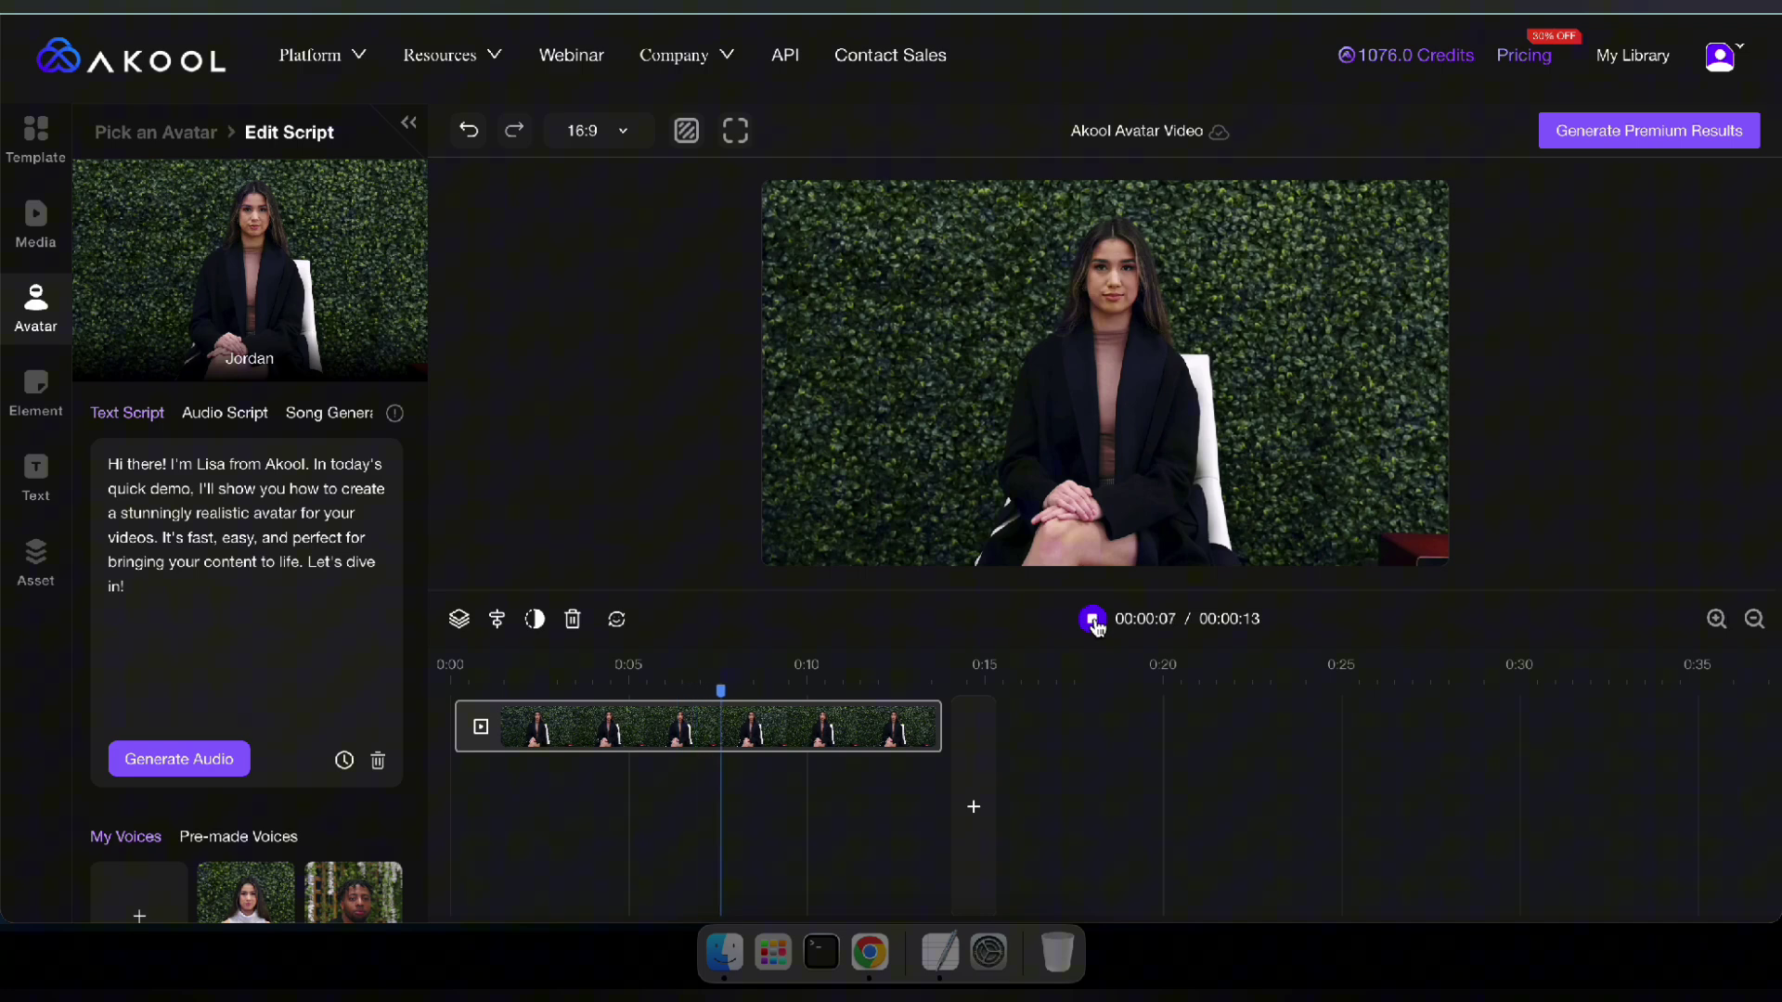
scroll(254, 823, "down", 5)
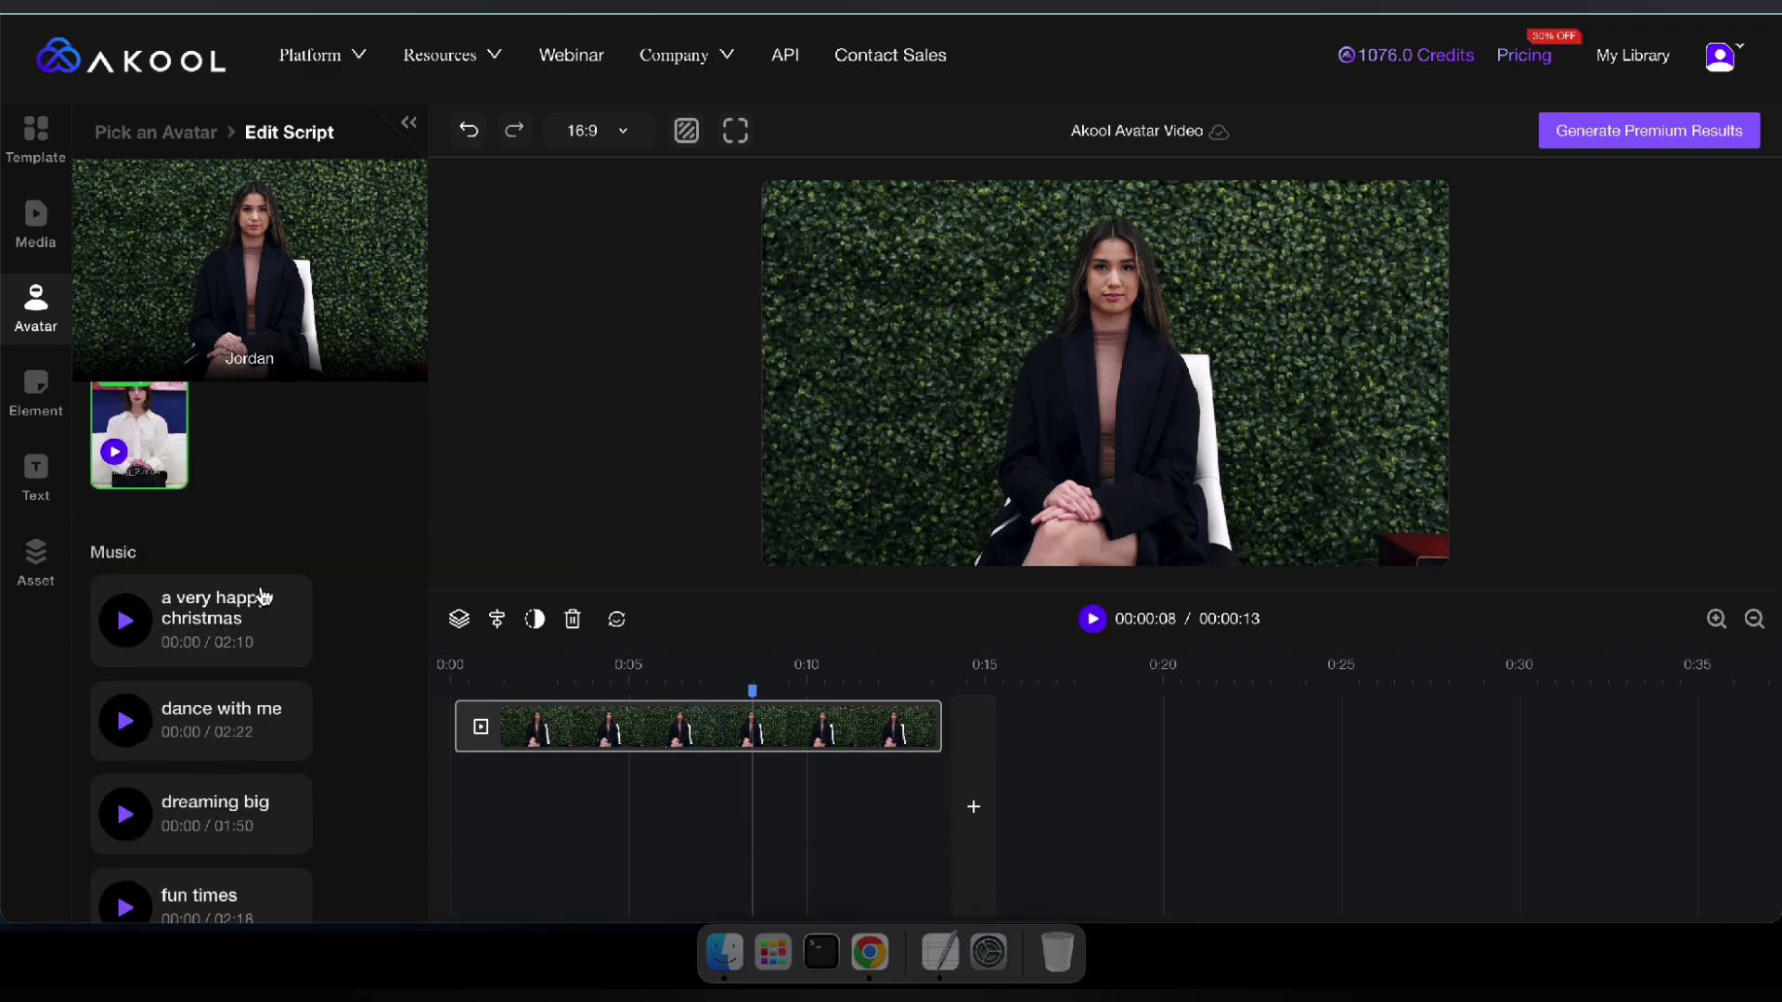
left_click(255, 478)
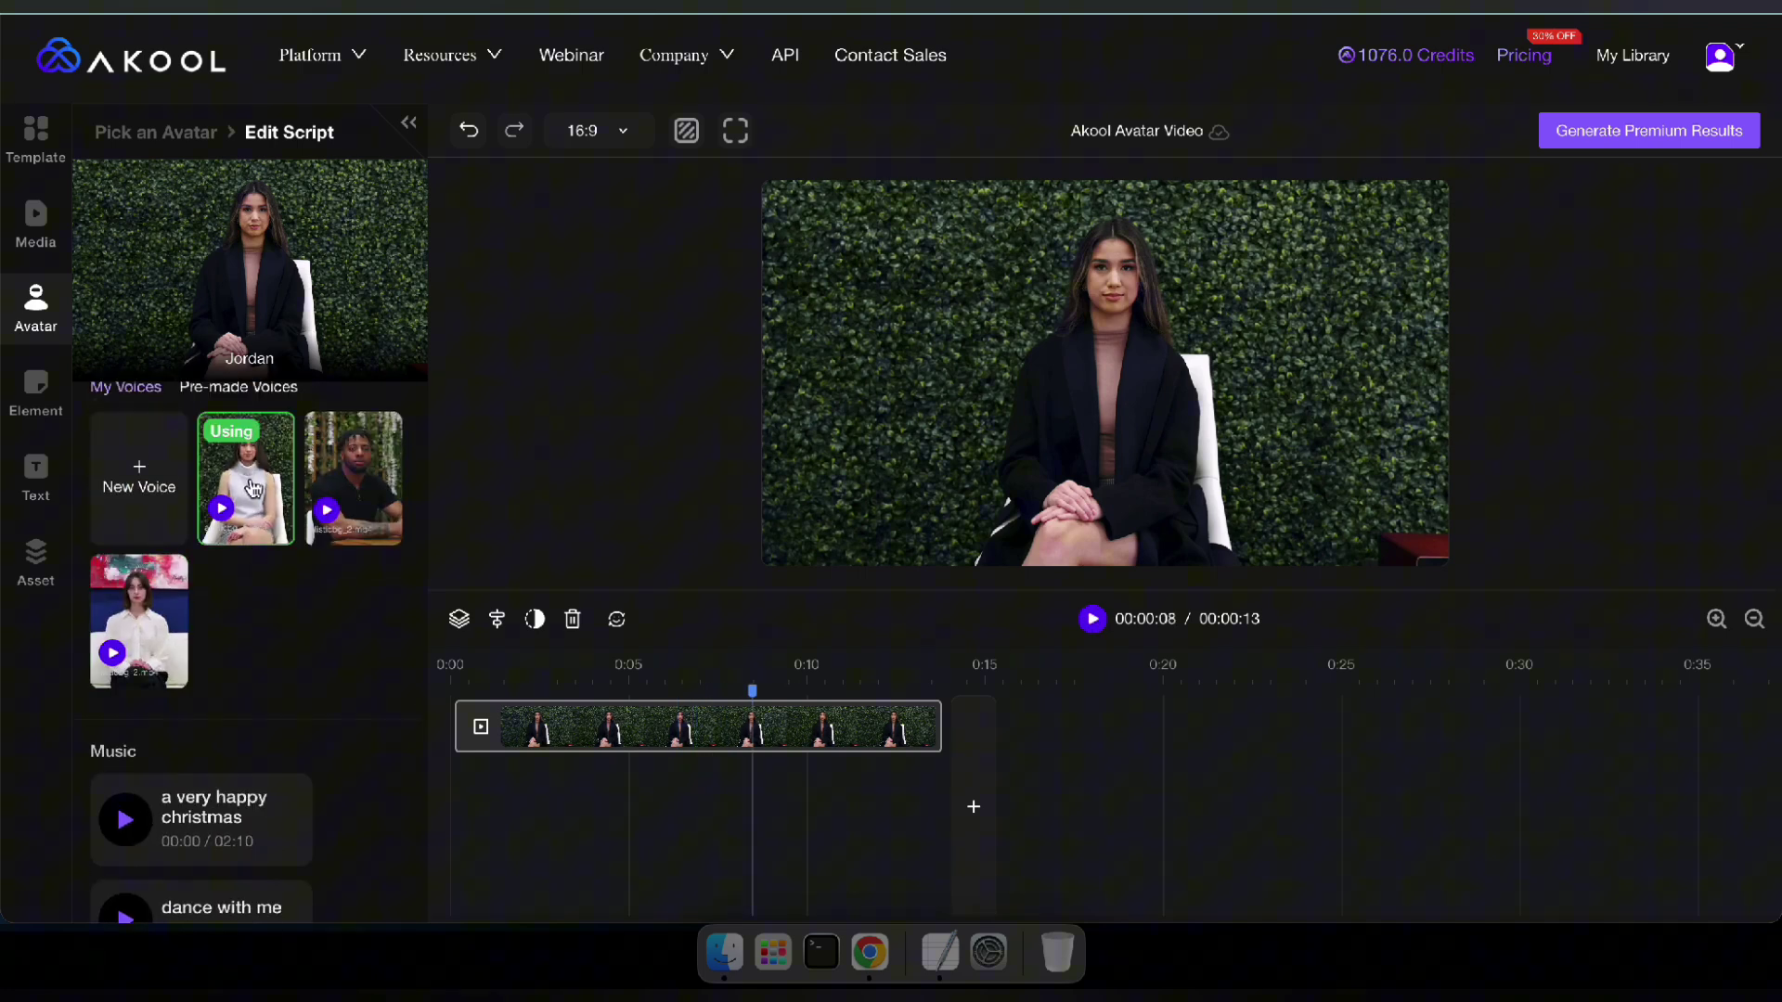
scroll(252, 555, "up", 1)
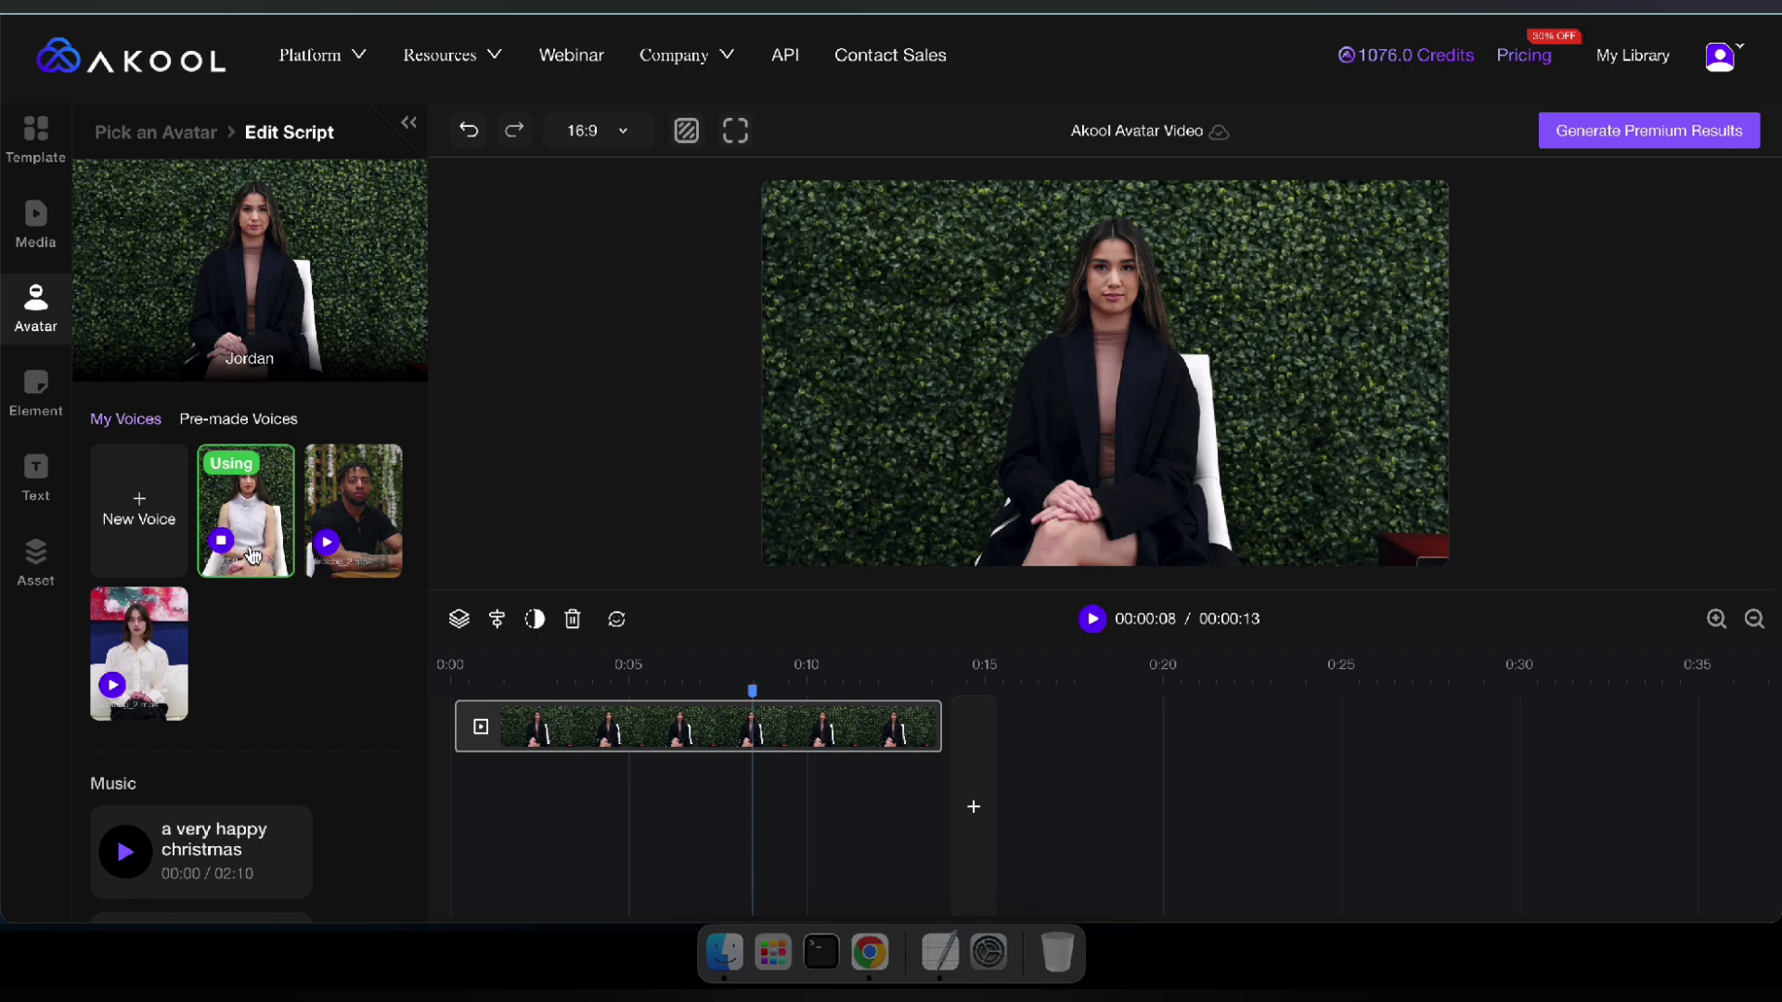
scroll(269, 642, "up", 4)
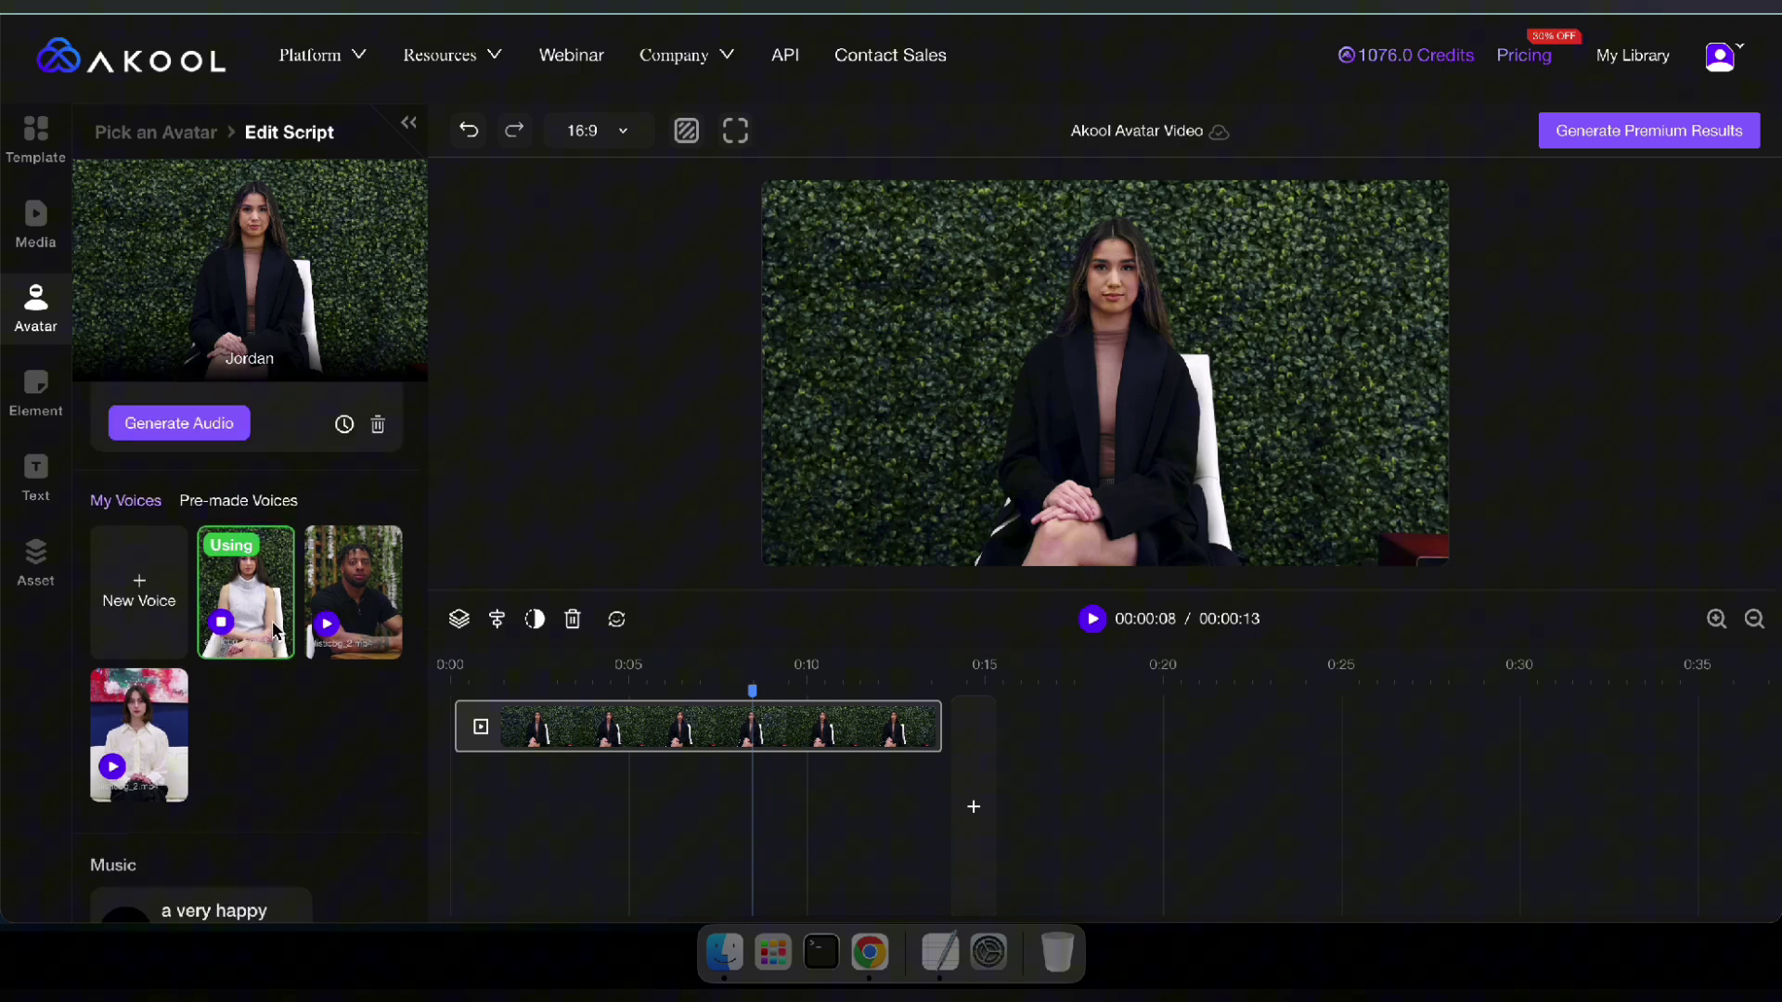
scroll(240, 706, "up", 2)
scroll(190, 782, "down", 6)
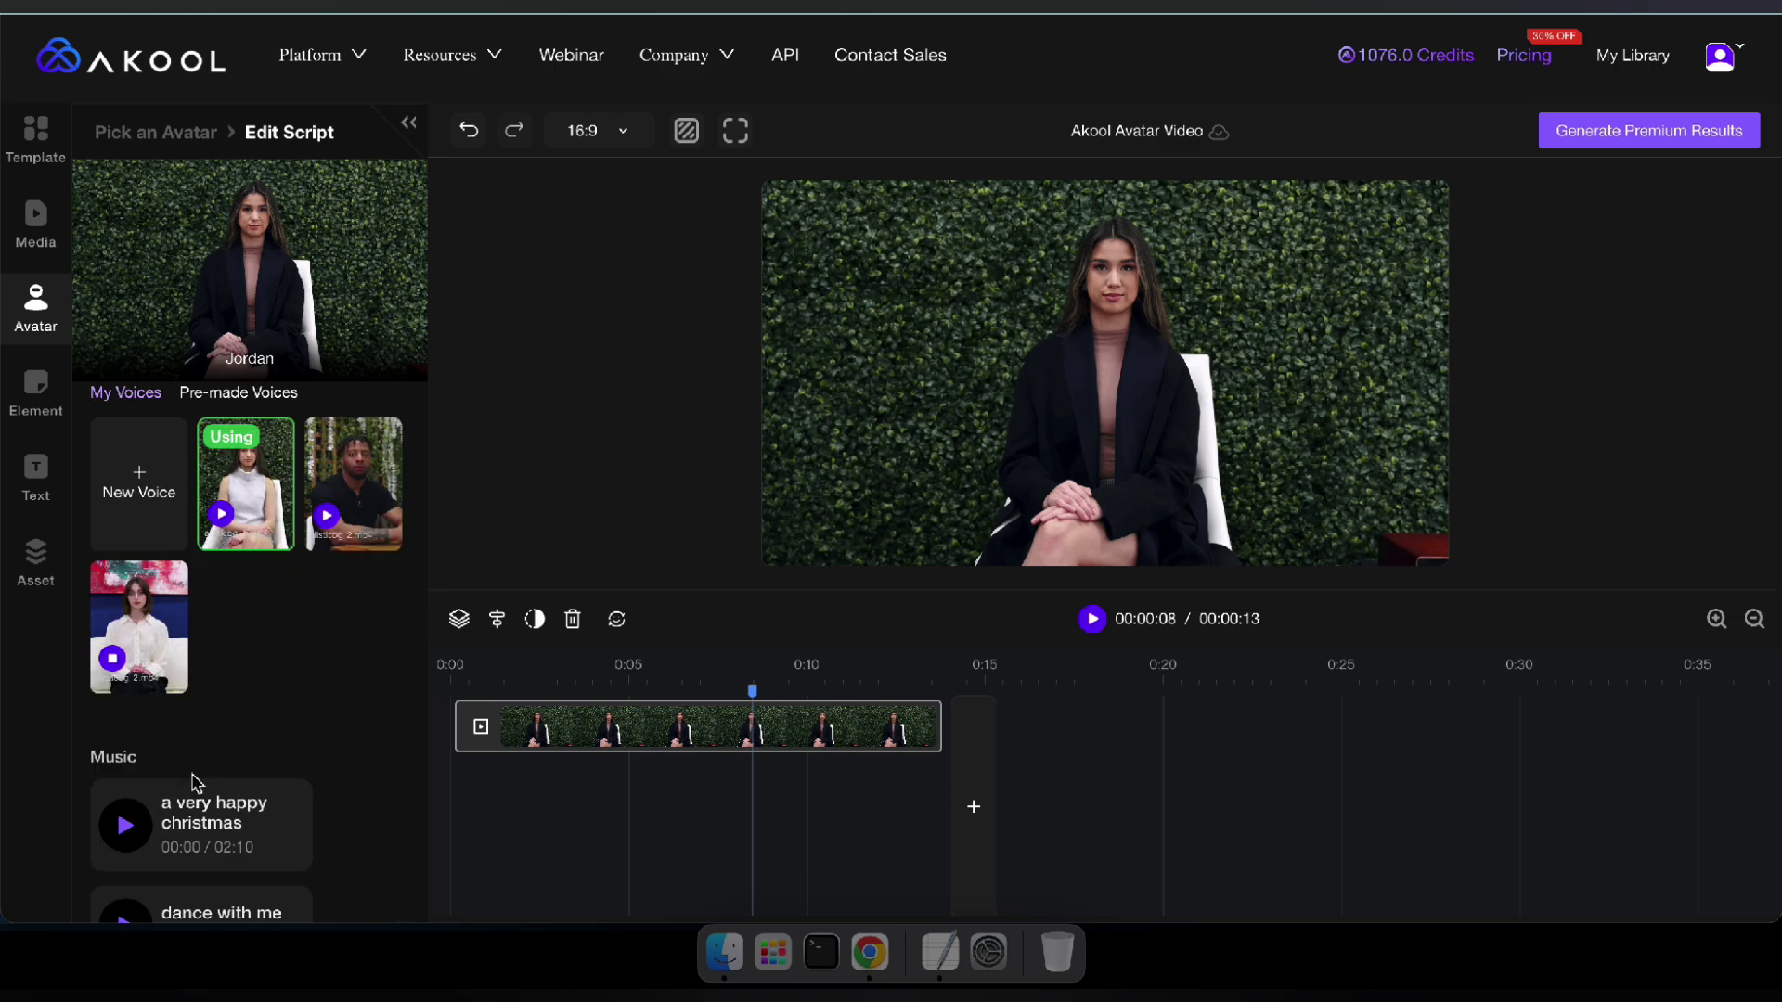
scroll(192, 783, "up", 6)
scroll(236, 798, "up", 3)
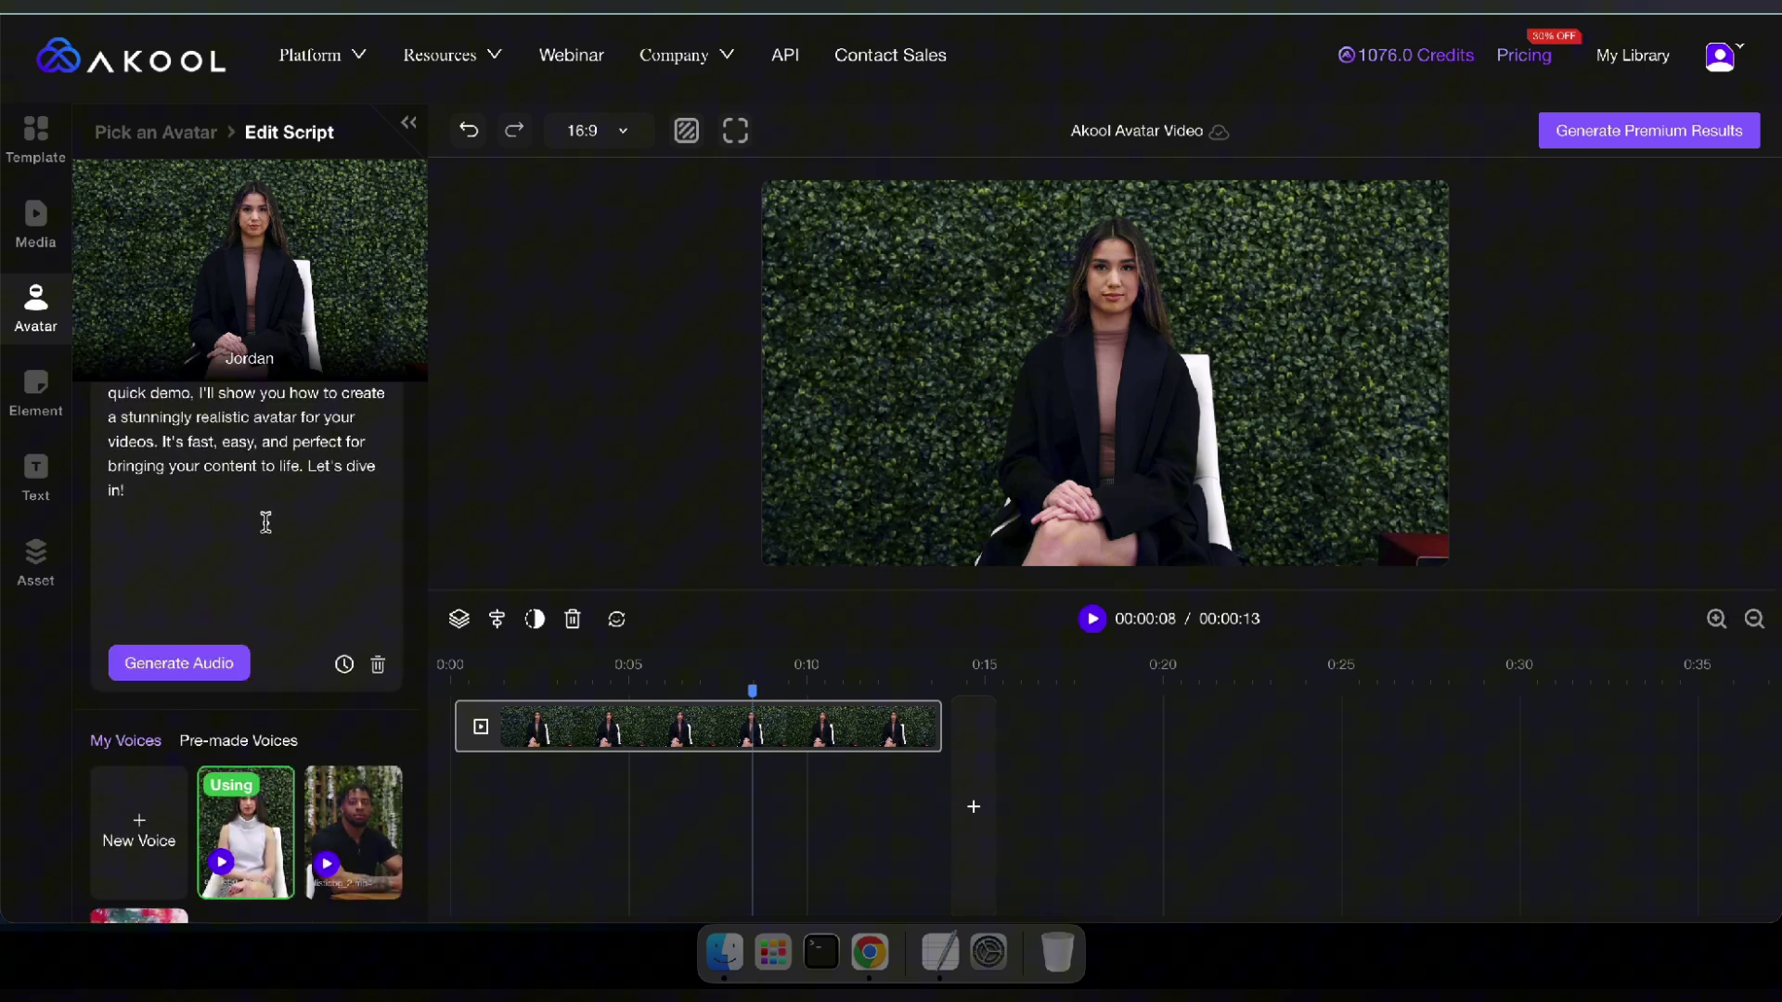
left_click(123, 747)
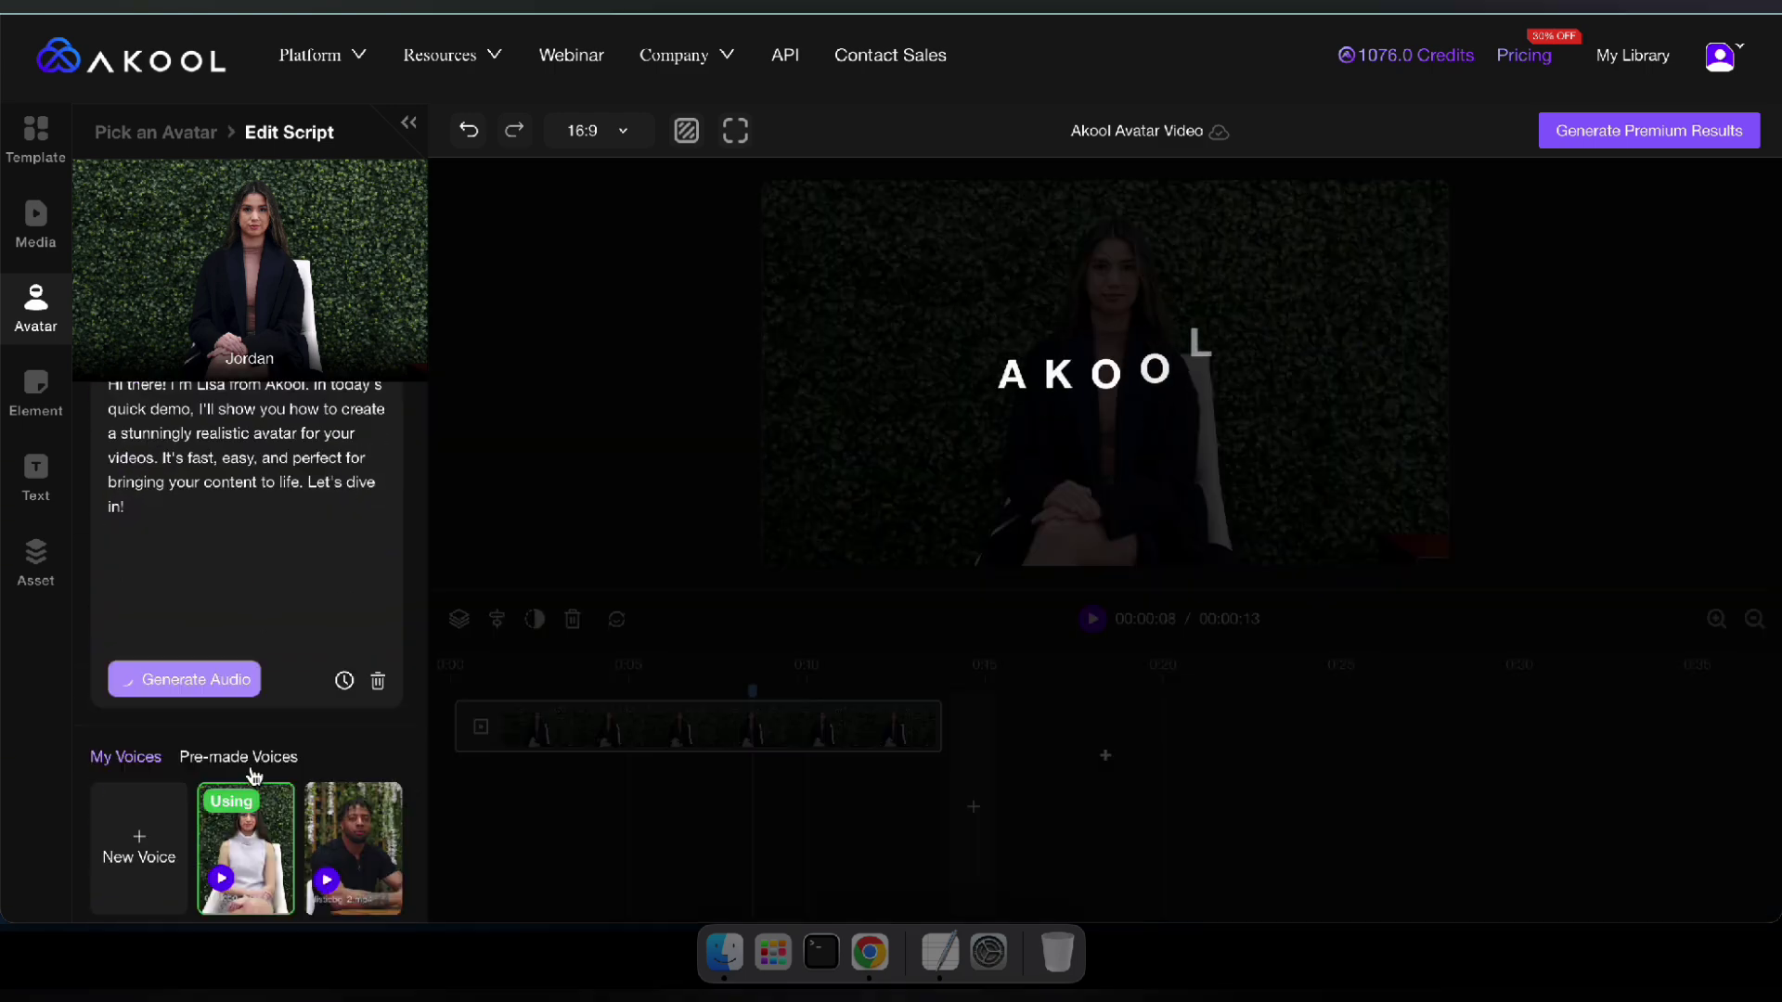
scroll(186, 650, "down", 10)
scroll(180, 564, "up", 12)
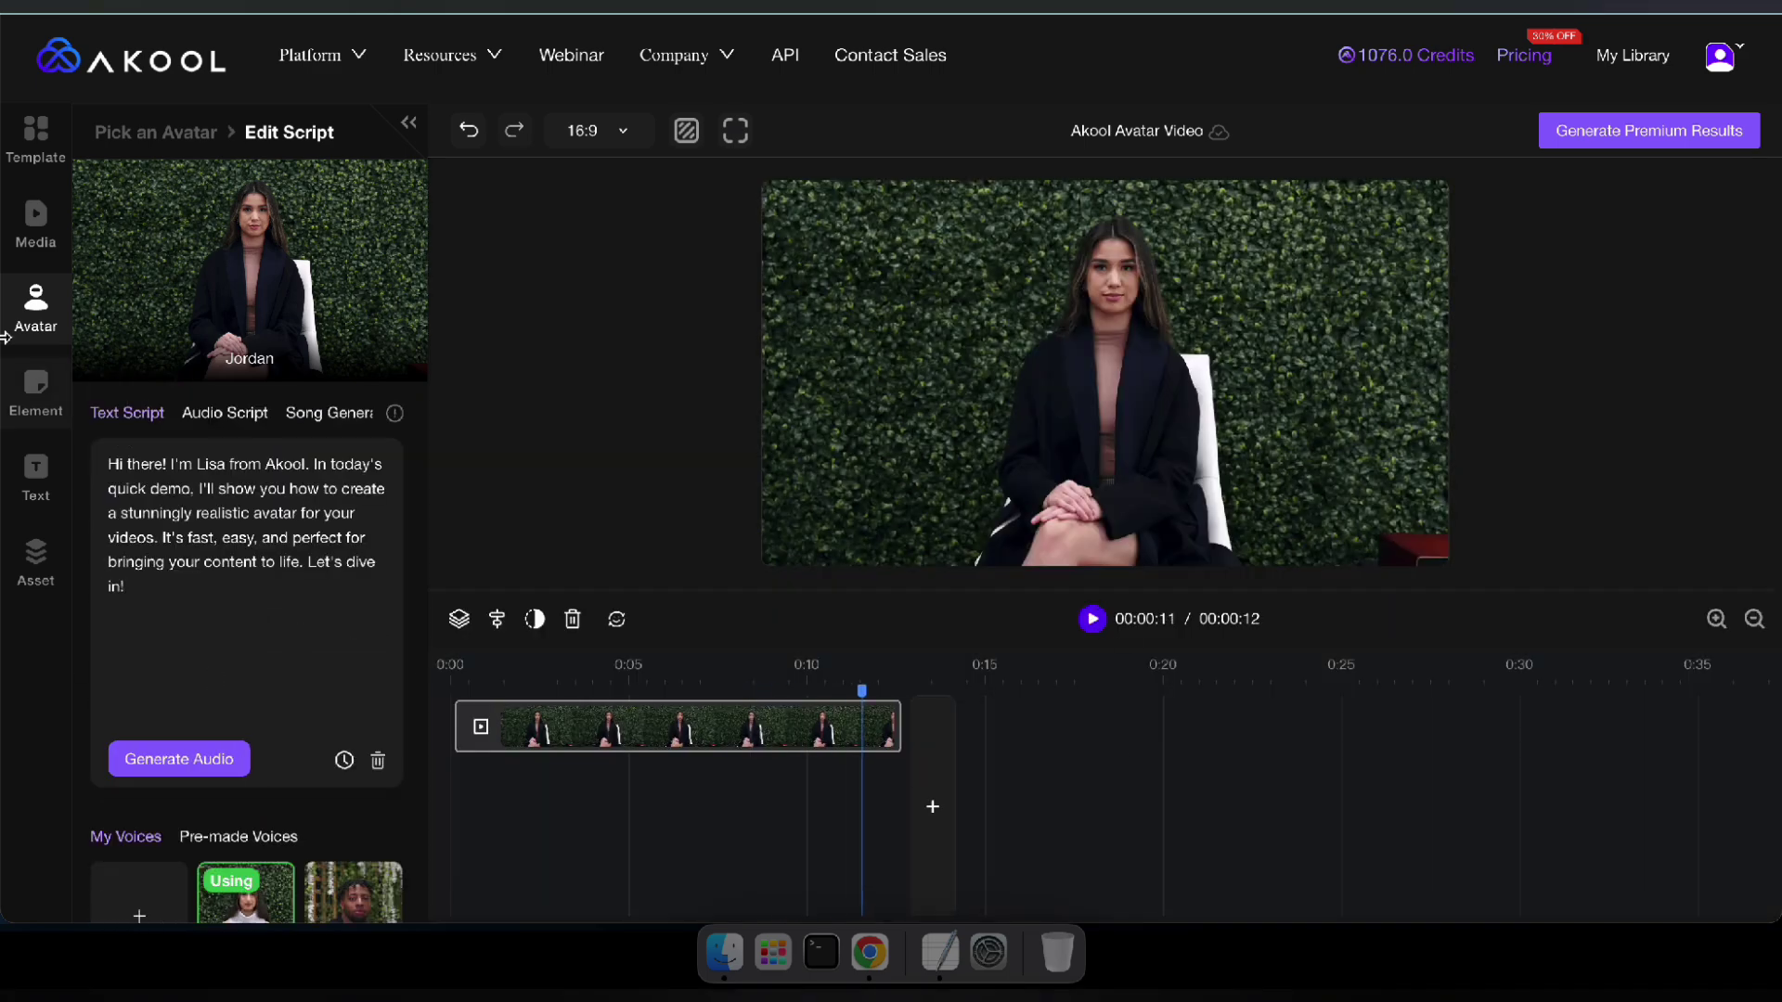
- Add the smiling-hearts emoji at the scene's upper right, appearing from about 0:08
left_click(35, 390)
left_click(251, 501)
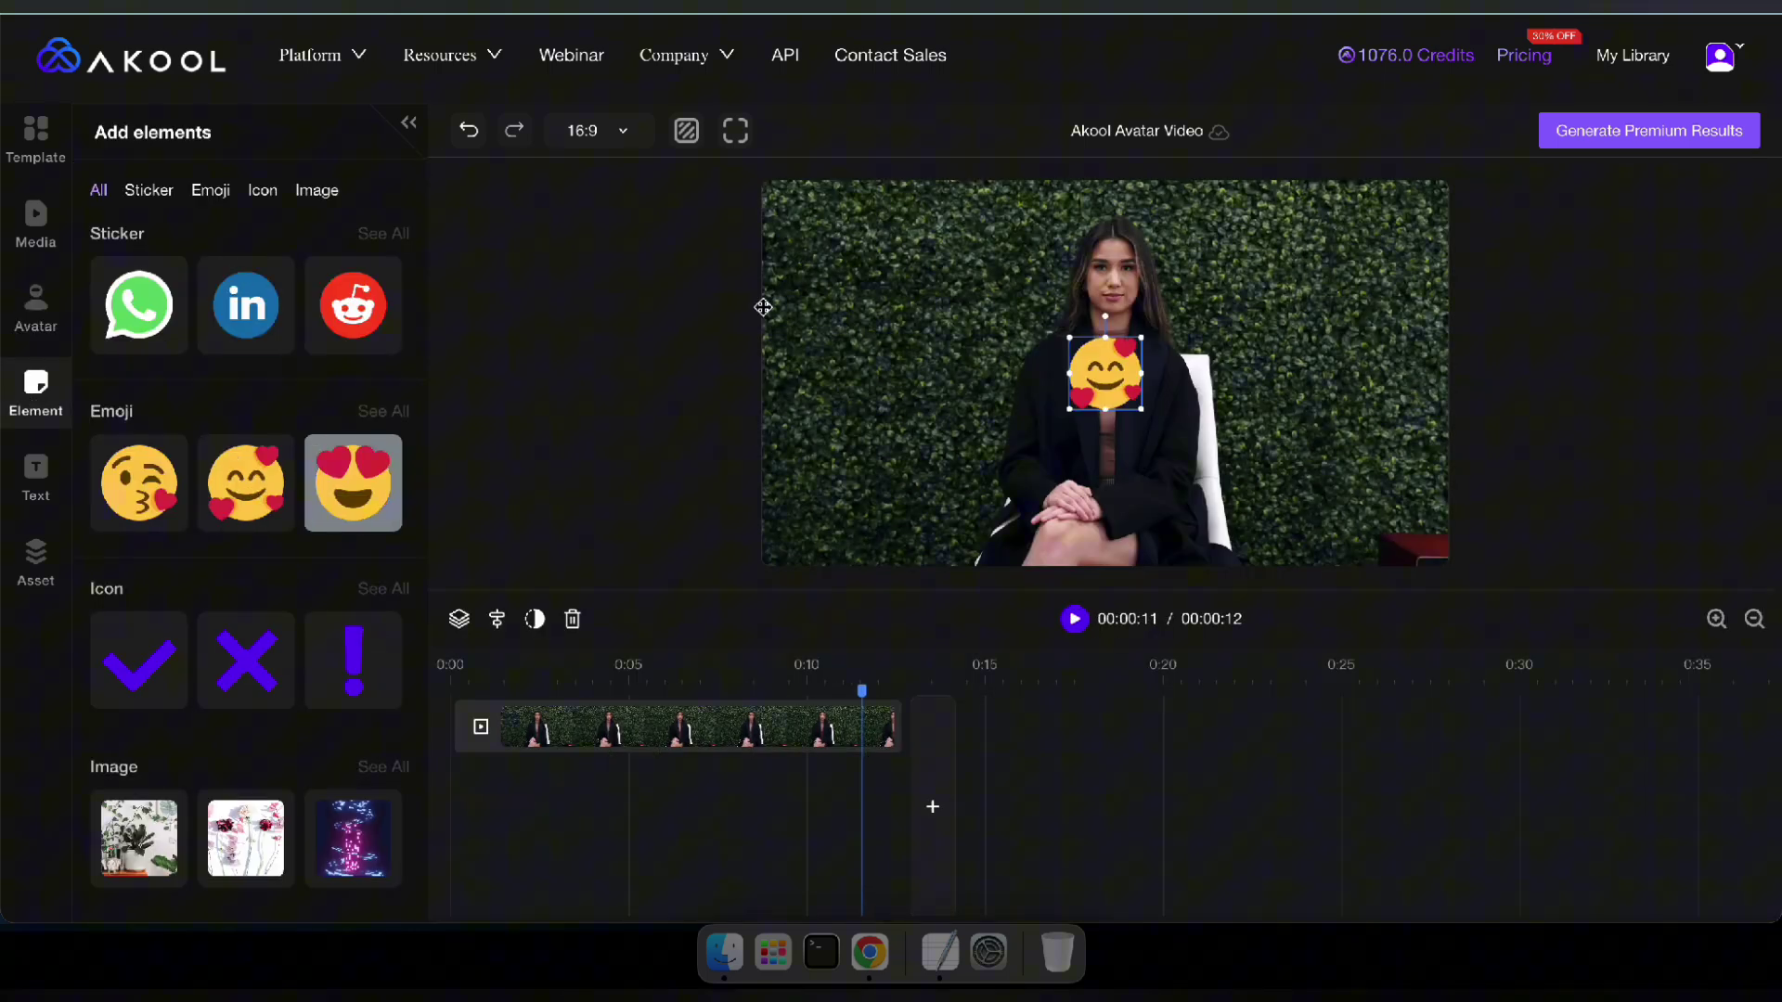
left_click_drag(1104, 371, 1252, 244)
left_click_drag(948, 788, 820, 787)
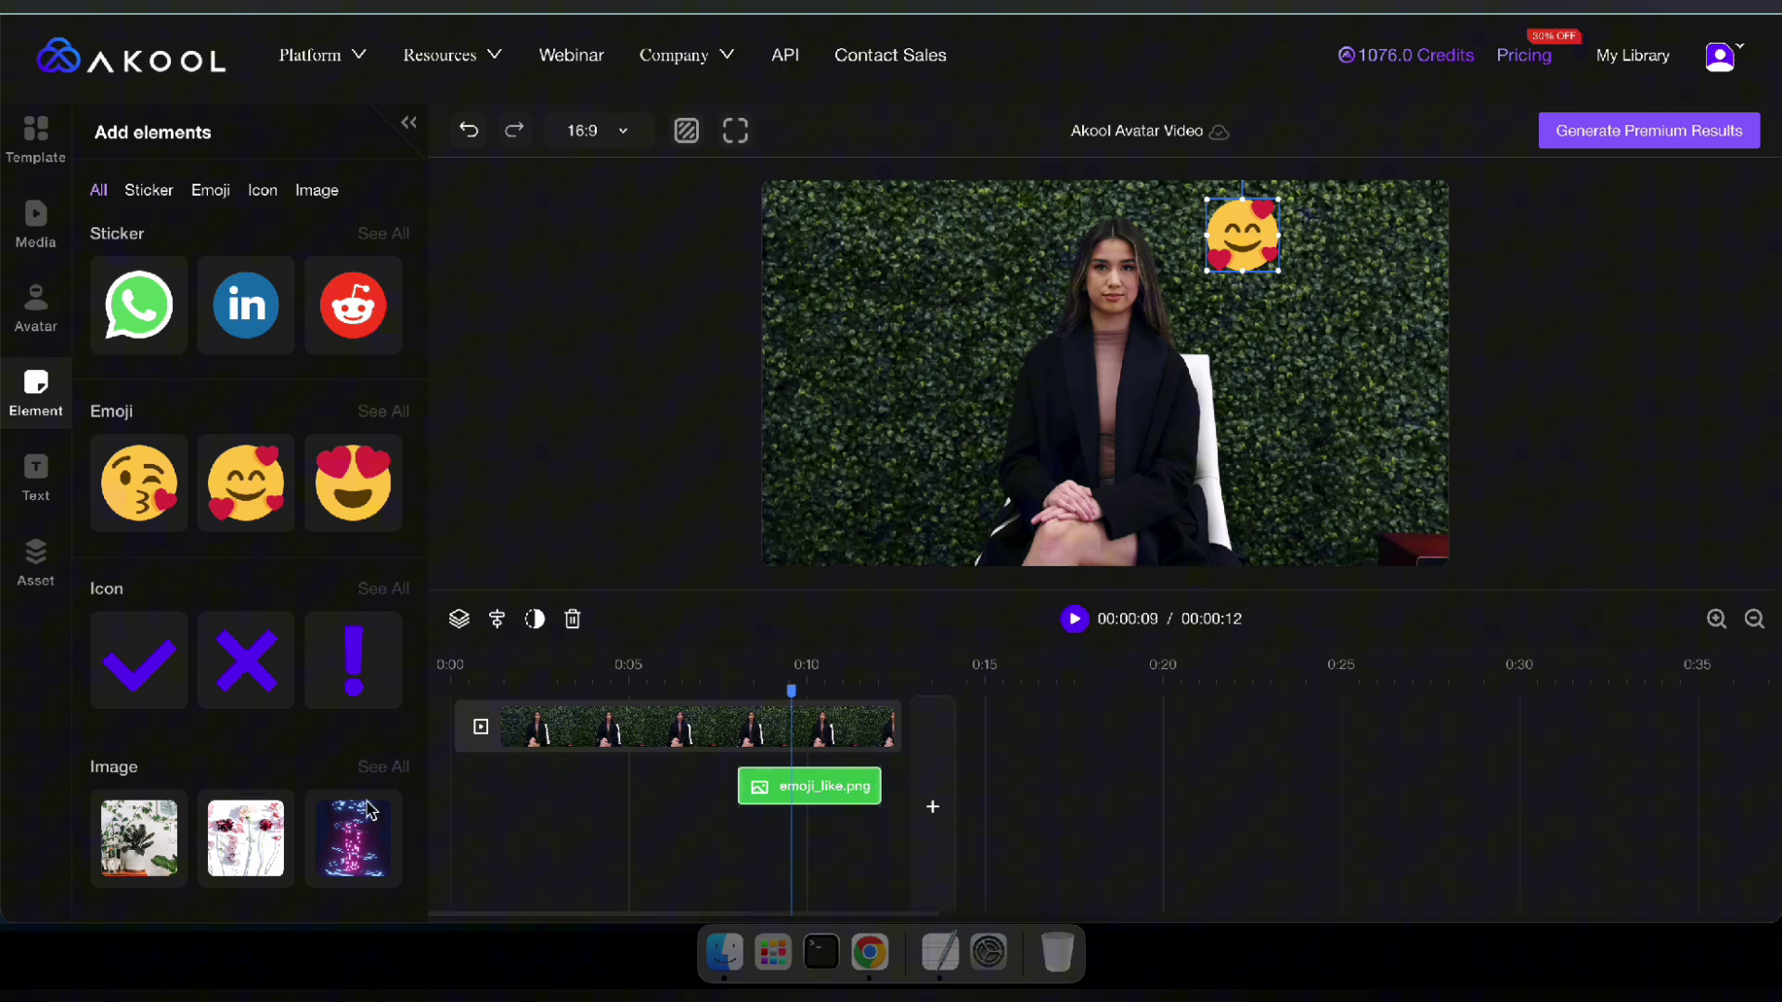
- Glance through the Avatar, Assets and Templates panels
left_click(35, 311)
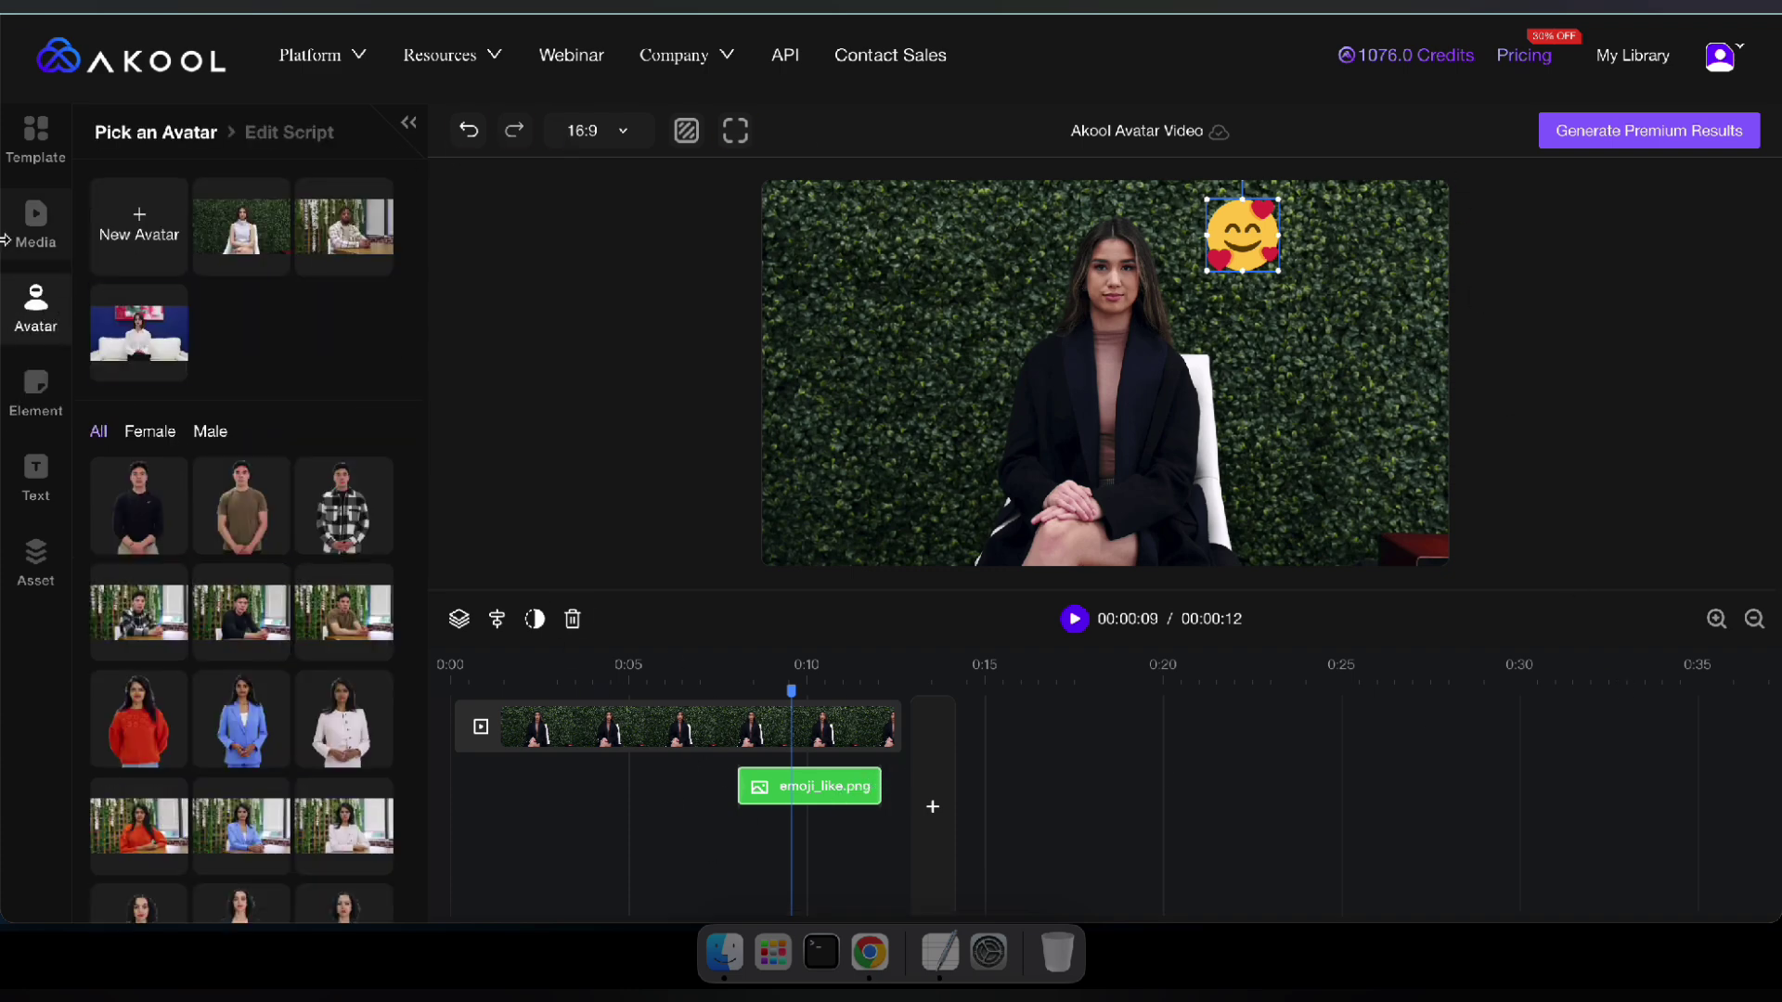
left_click(35, 560)
left_click(35, 144)
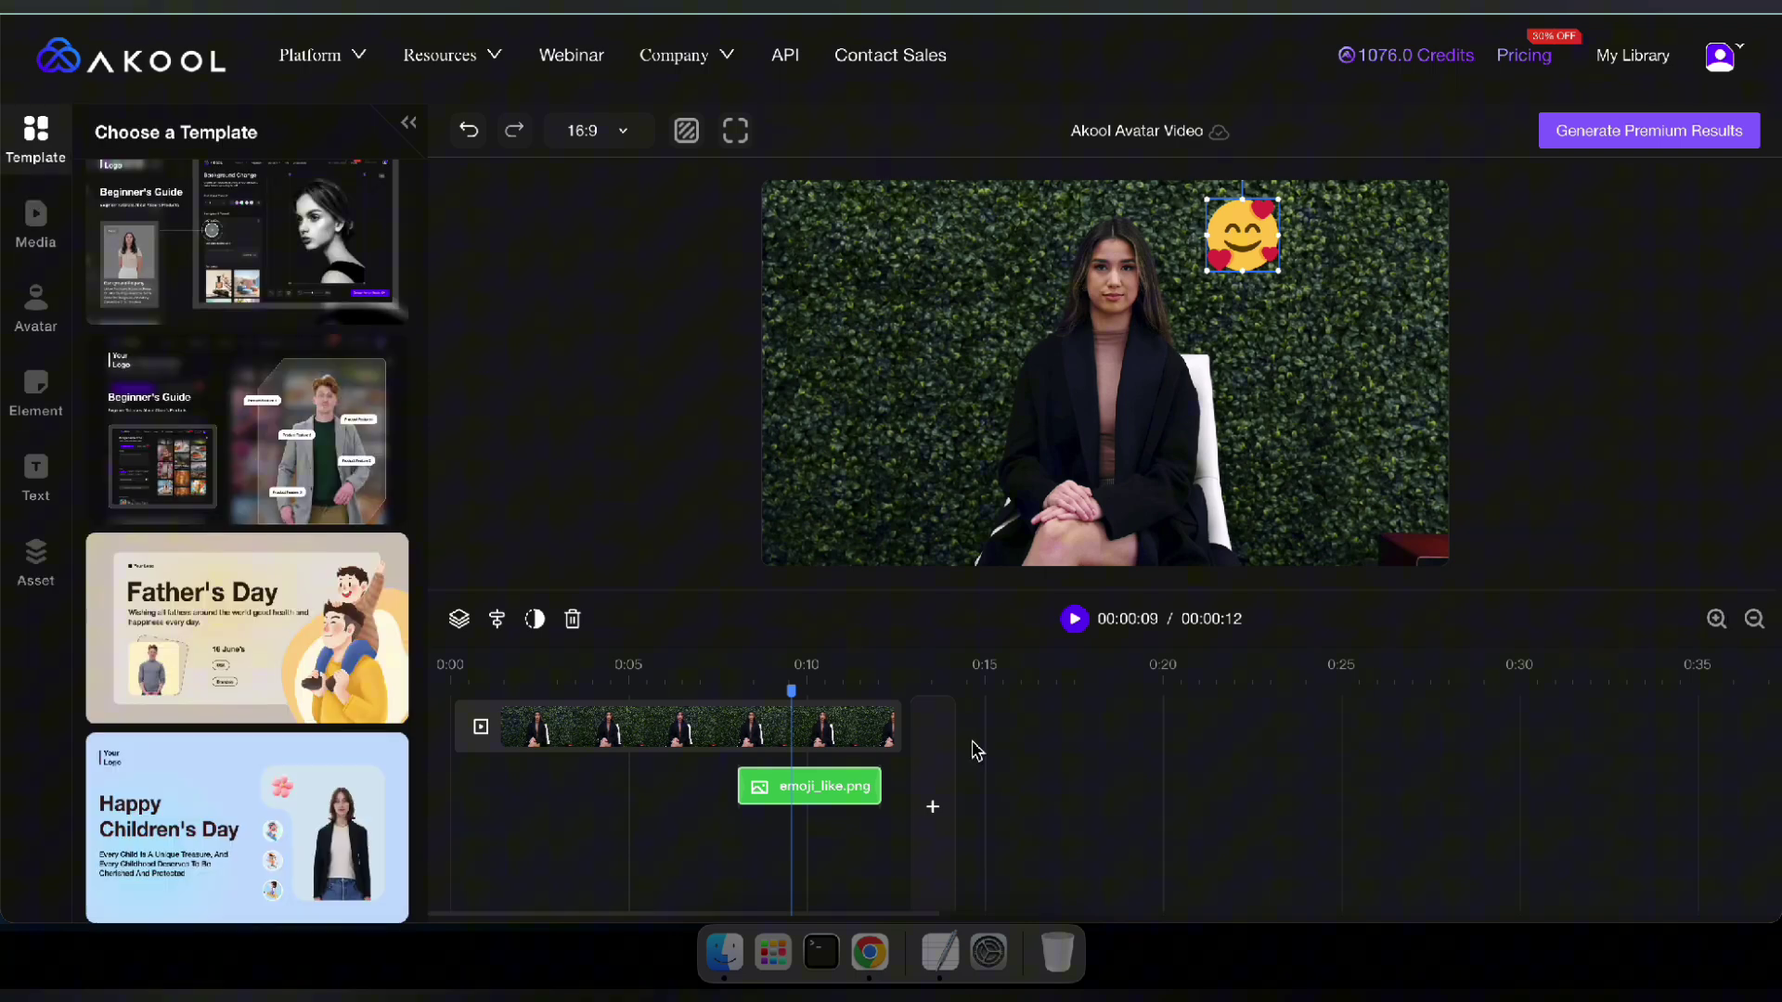
- Generate the premium video at 1080P and go to My Library
left_click(1645, 138)
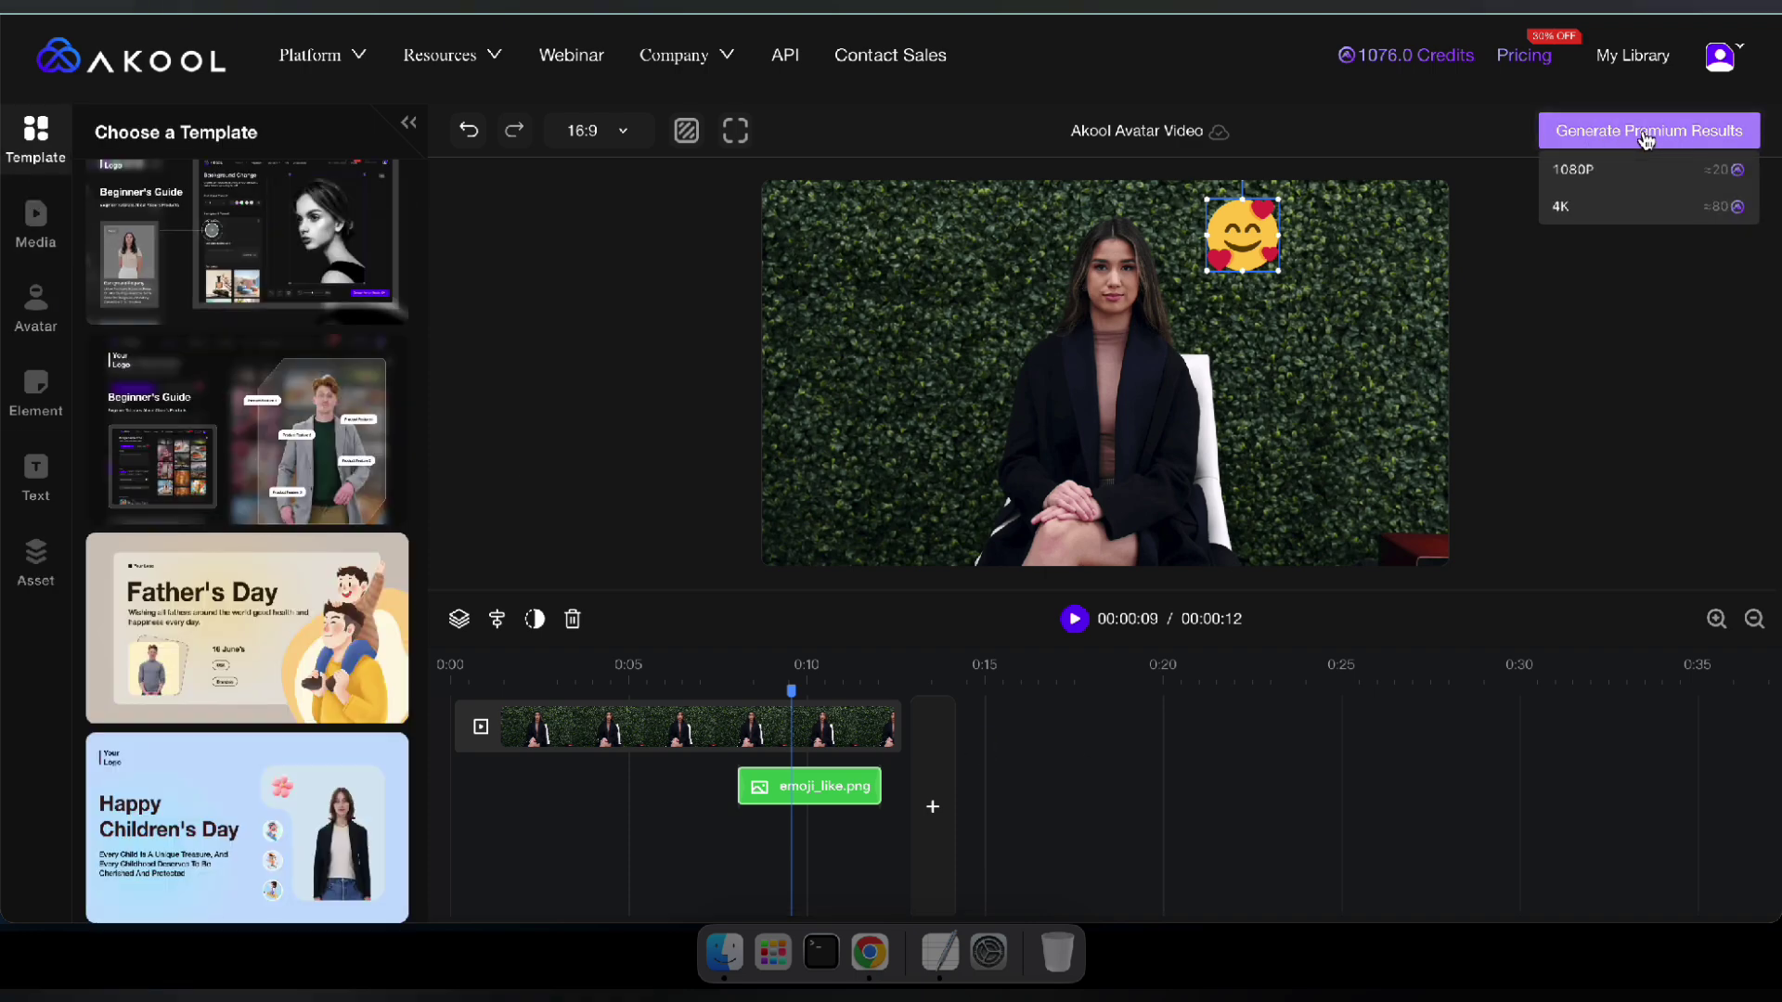
left_click(1595, 178)
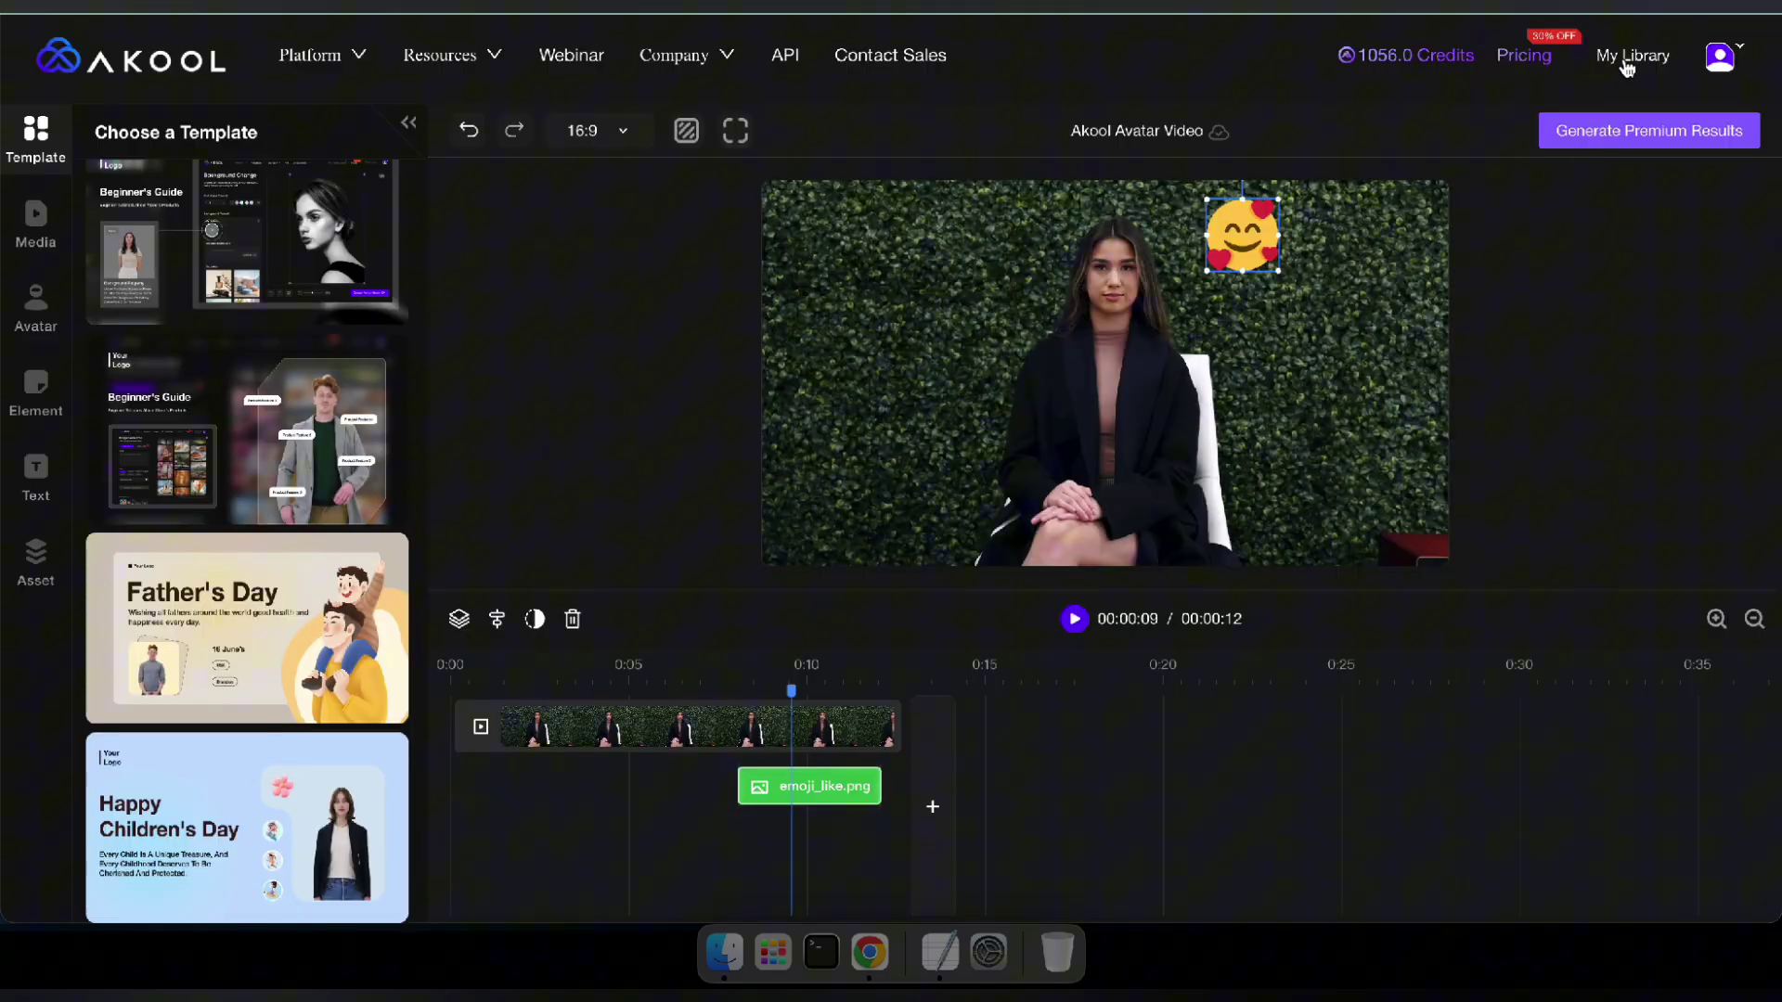
left_click(1627, 61)
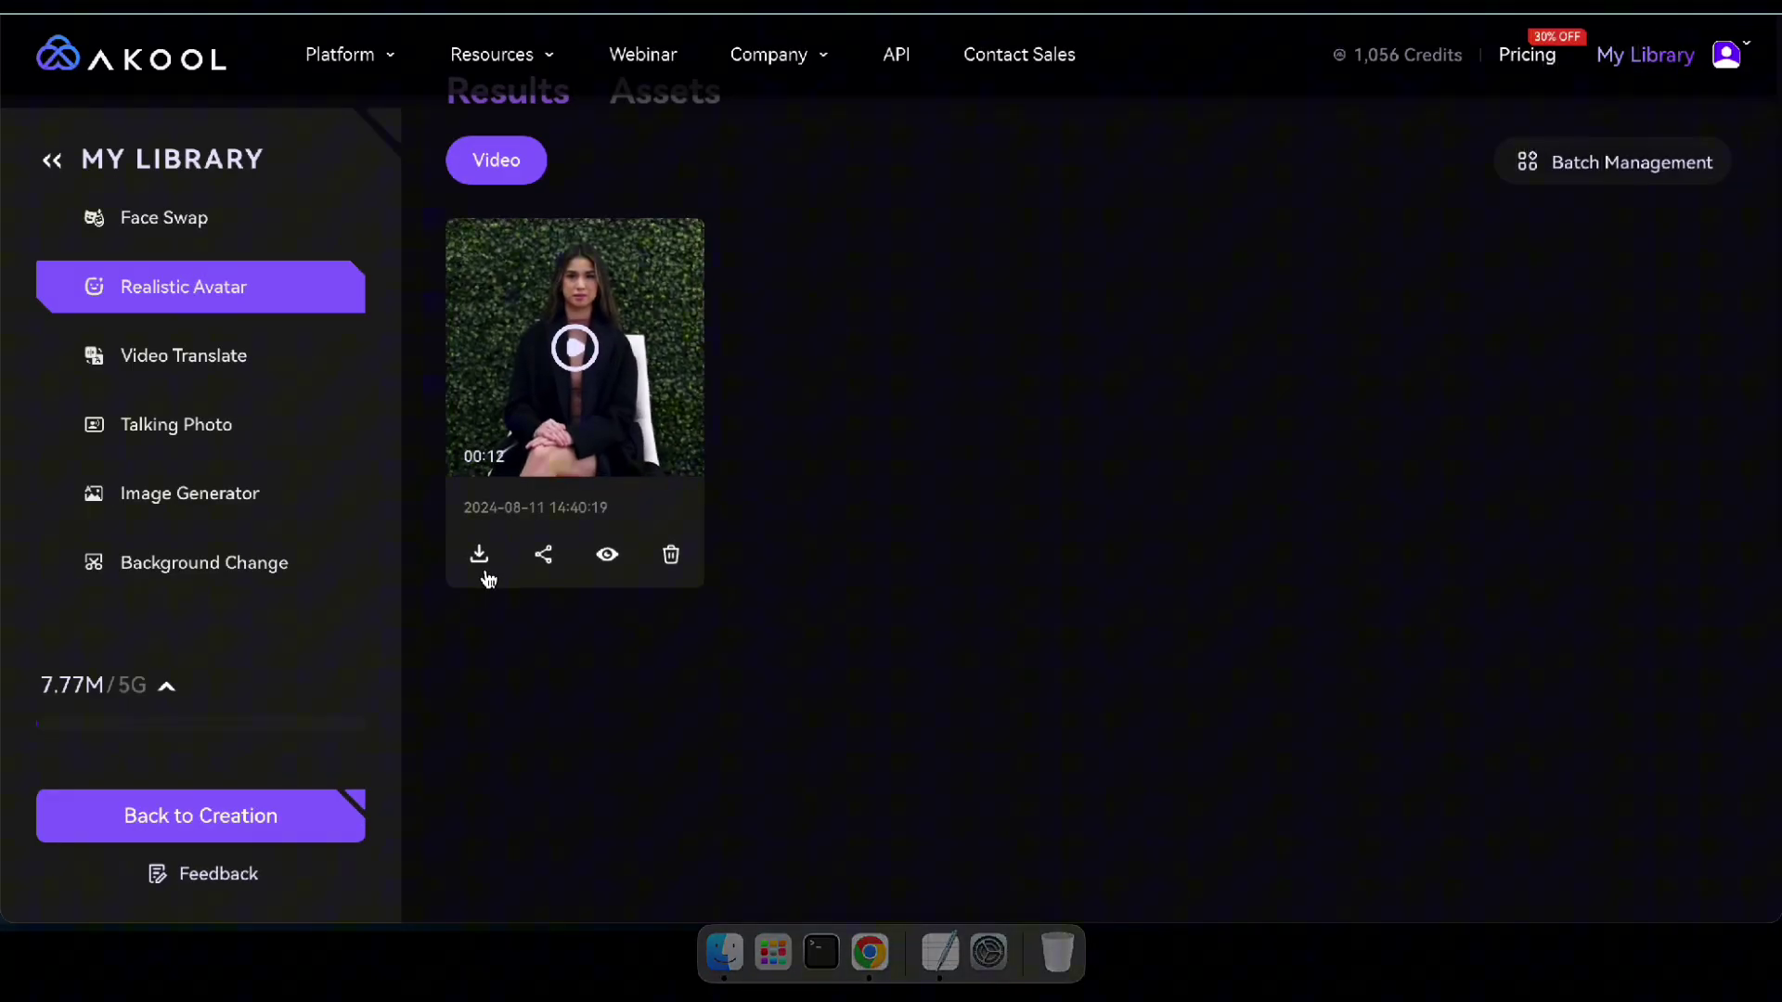
- Scroll up through the results library showing the finished avatar video
scroll(353, 139, "up", 1)
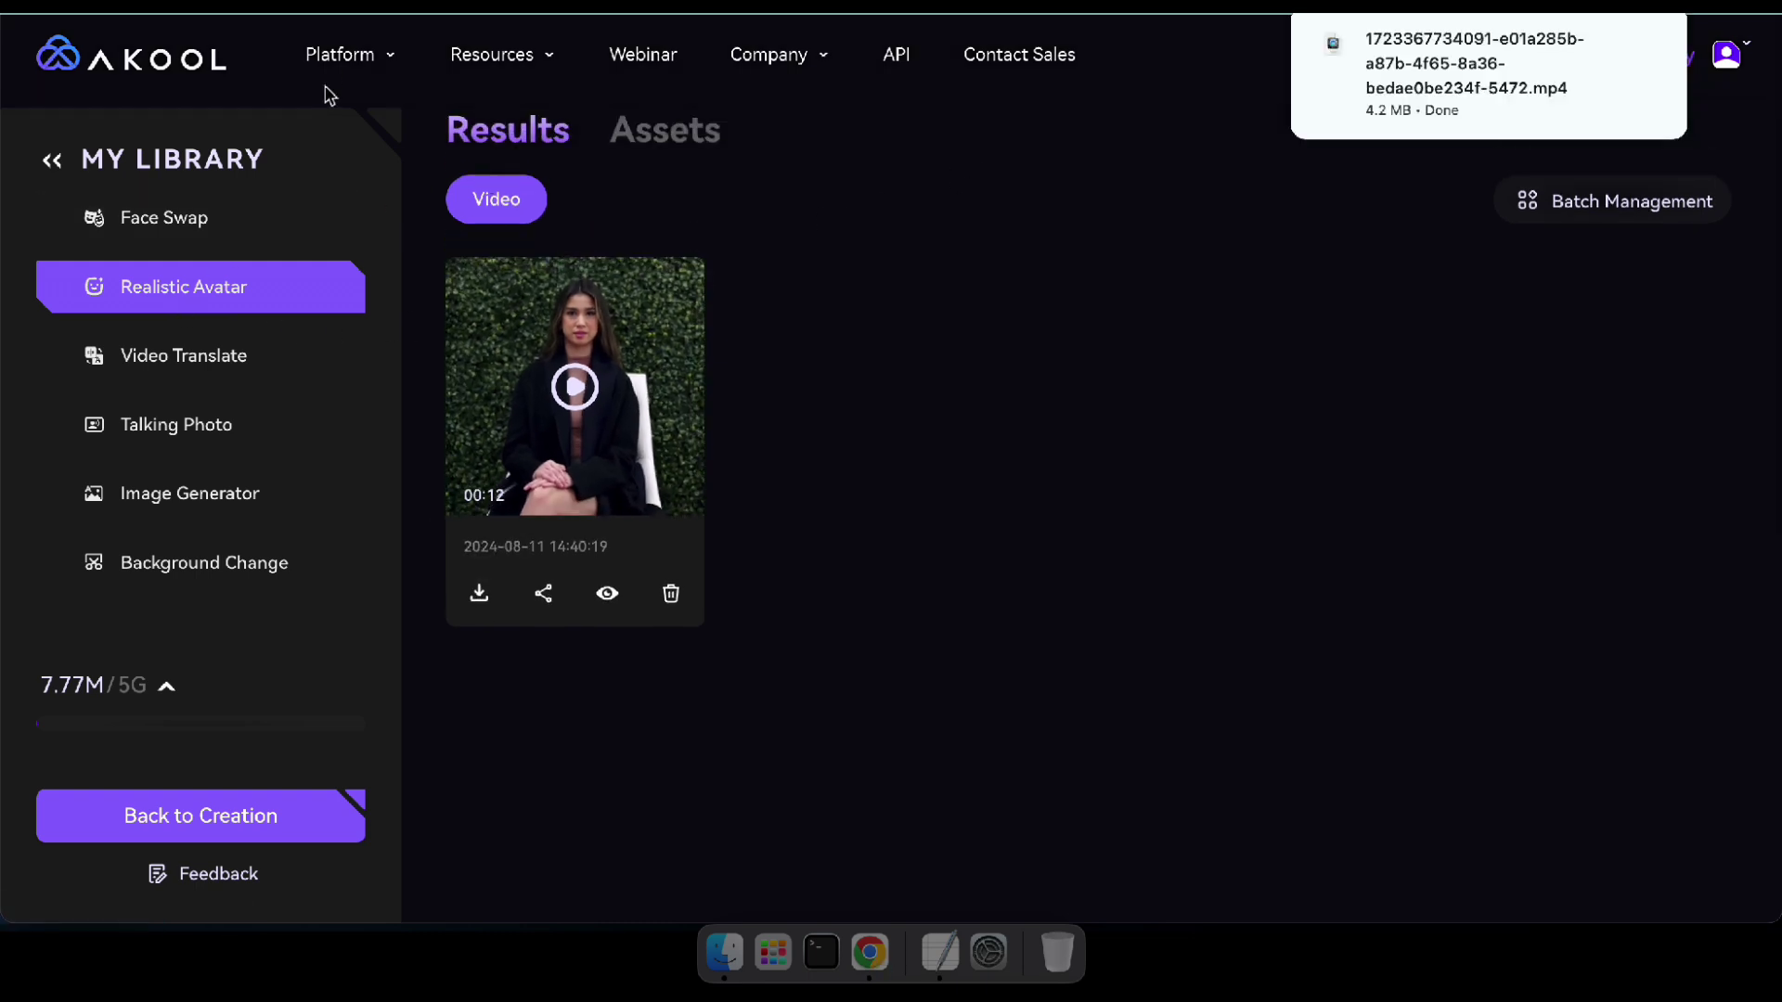
- Open HeyGen's AI Studio explainer from the Learning Guide, close it and scroll the home page
mouse_move(339, 58)
left_click(307, 209)
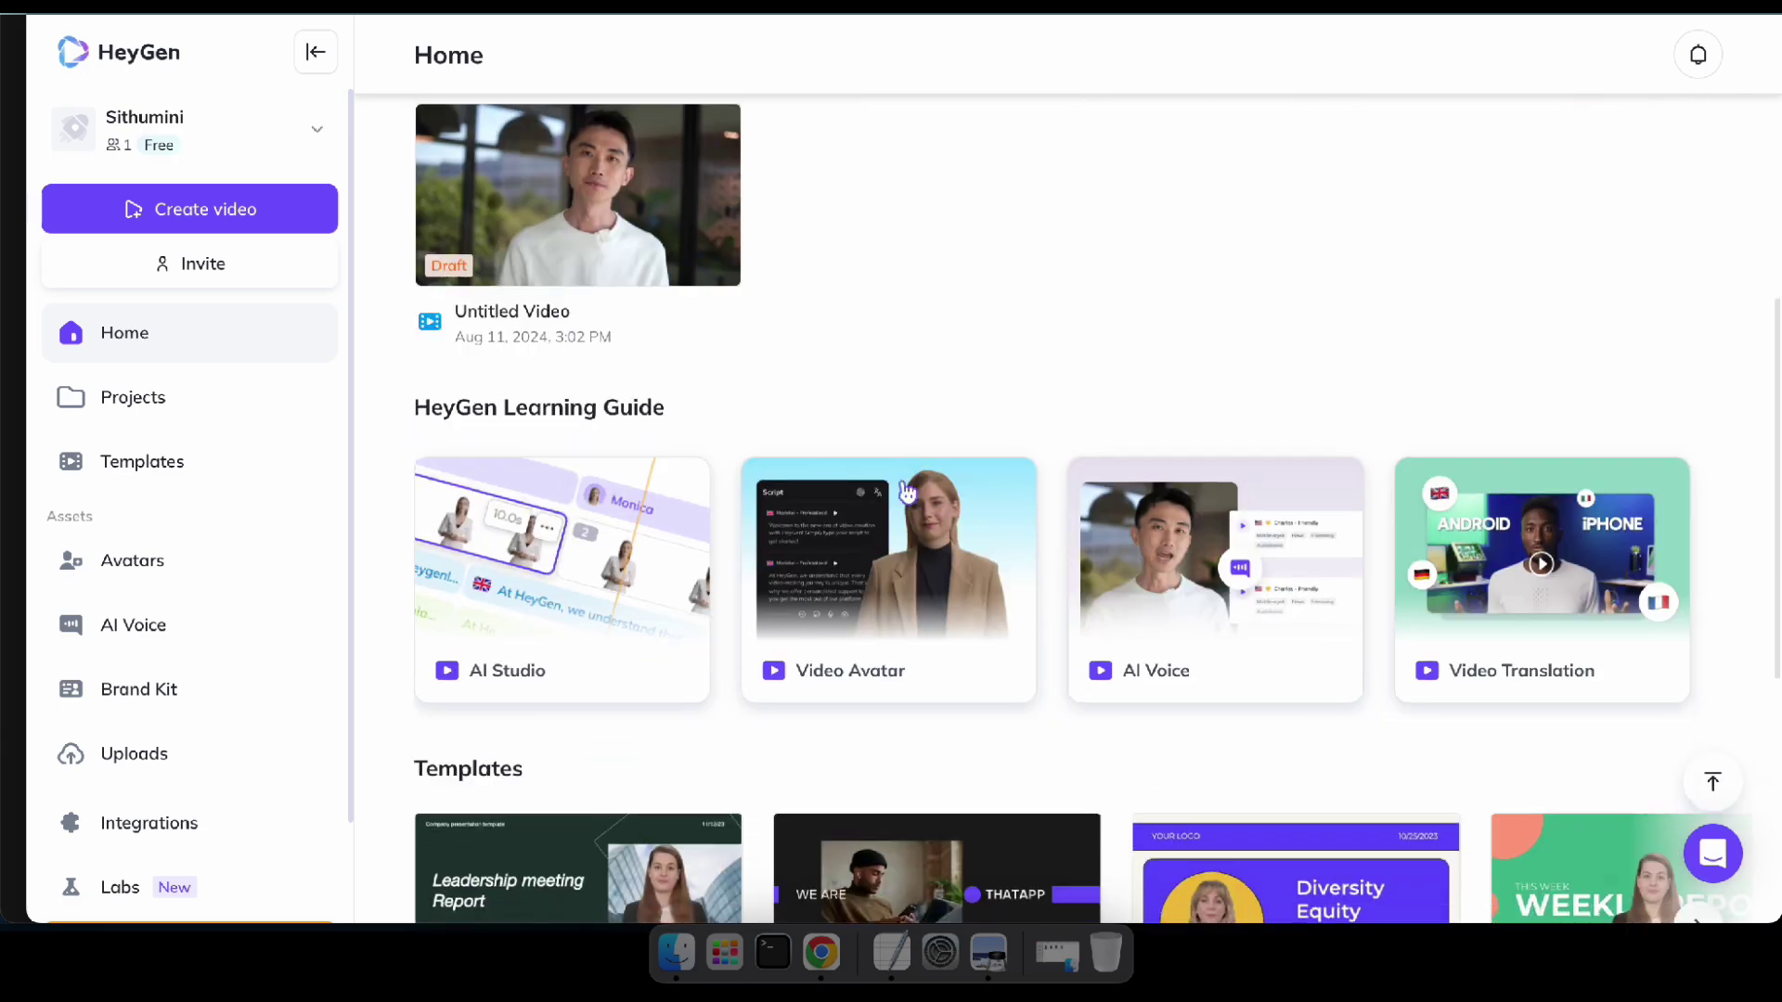
left_click(535, 555)
left_click(1541, 323)
scroll(1165, 430, "down", 3)
scroll(1114, 594, "down", 3)
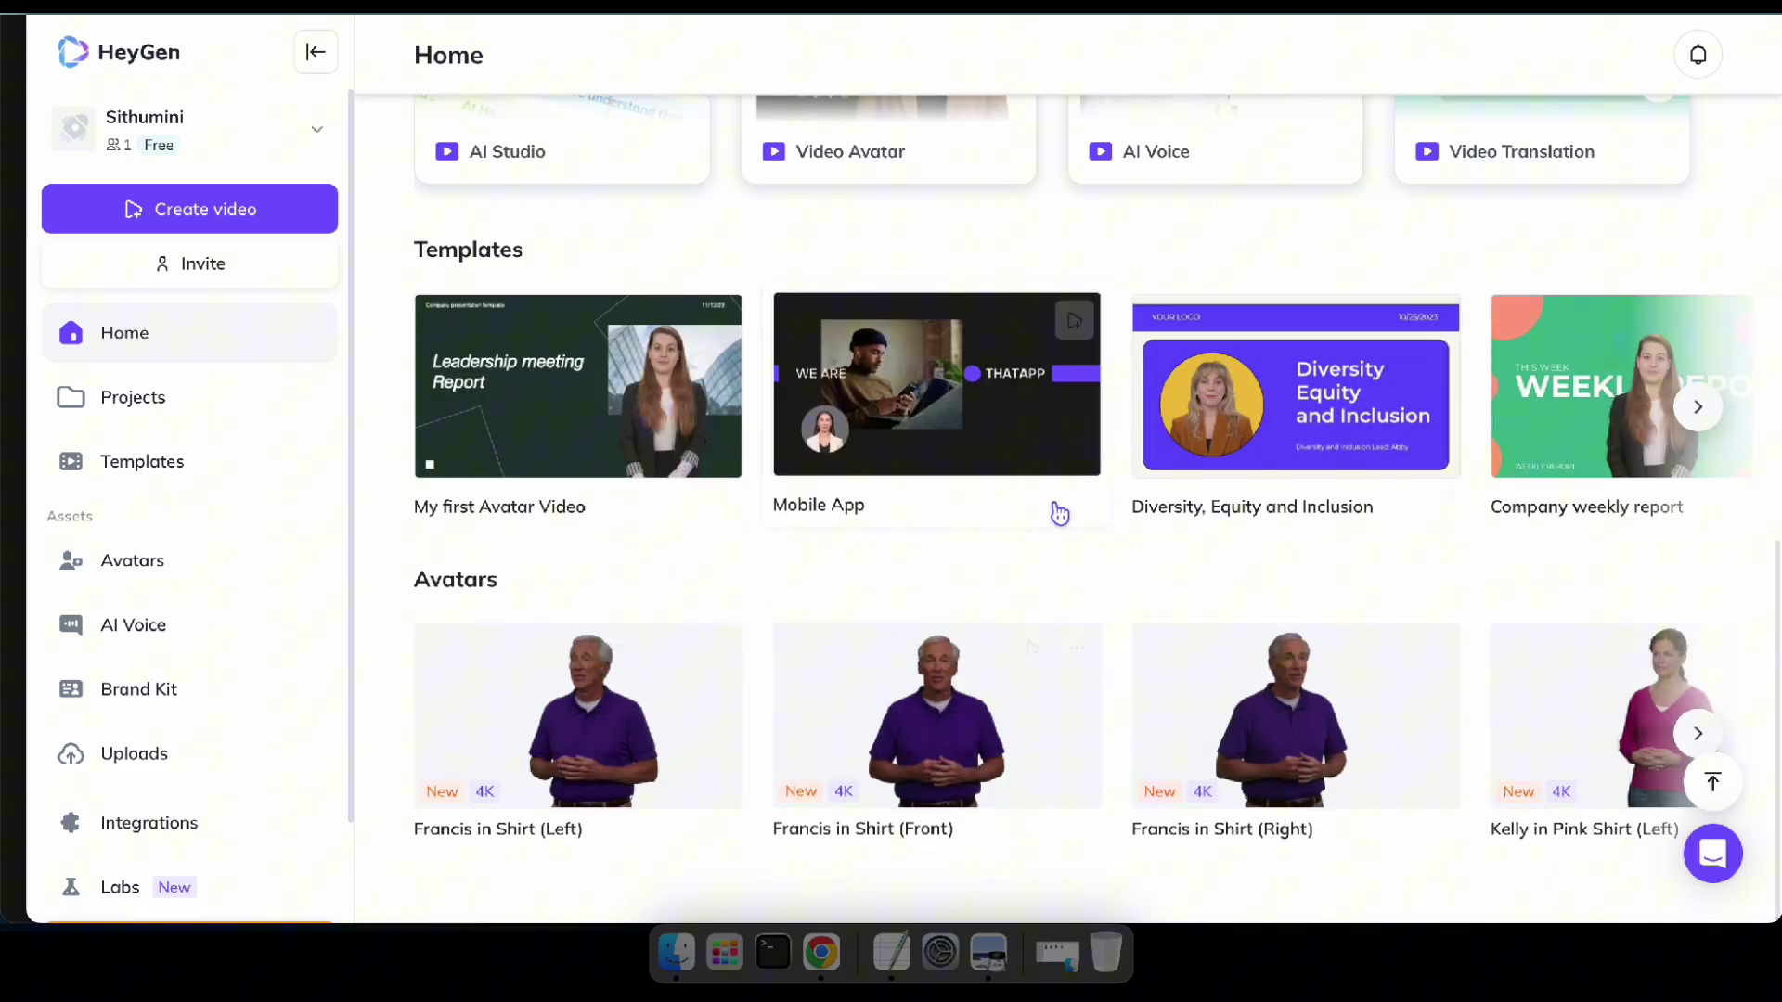
scroll(1054, 510, "up", 6)
- Reopen the AI Studio intro, enter the editor and place the Kim gym walking avatar
left_click(541, 564)
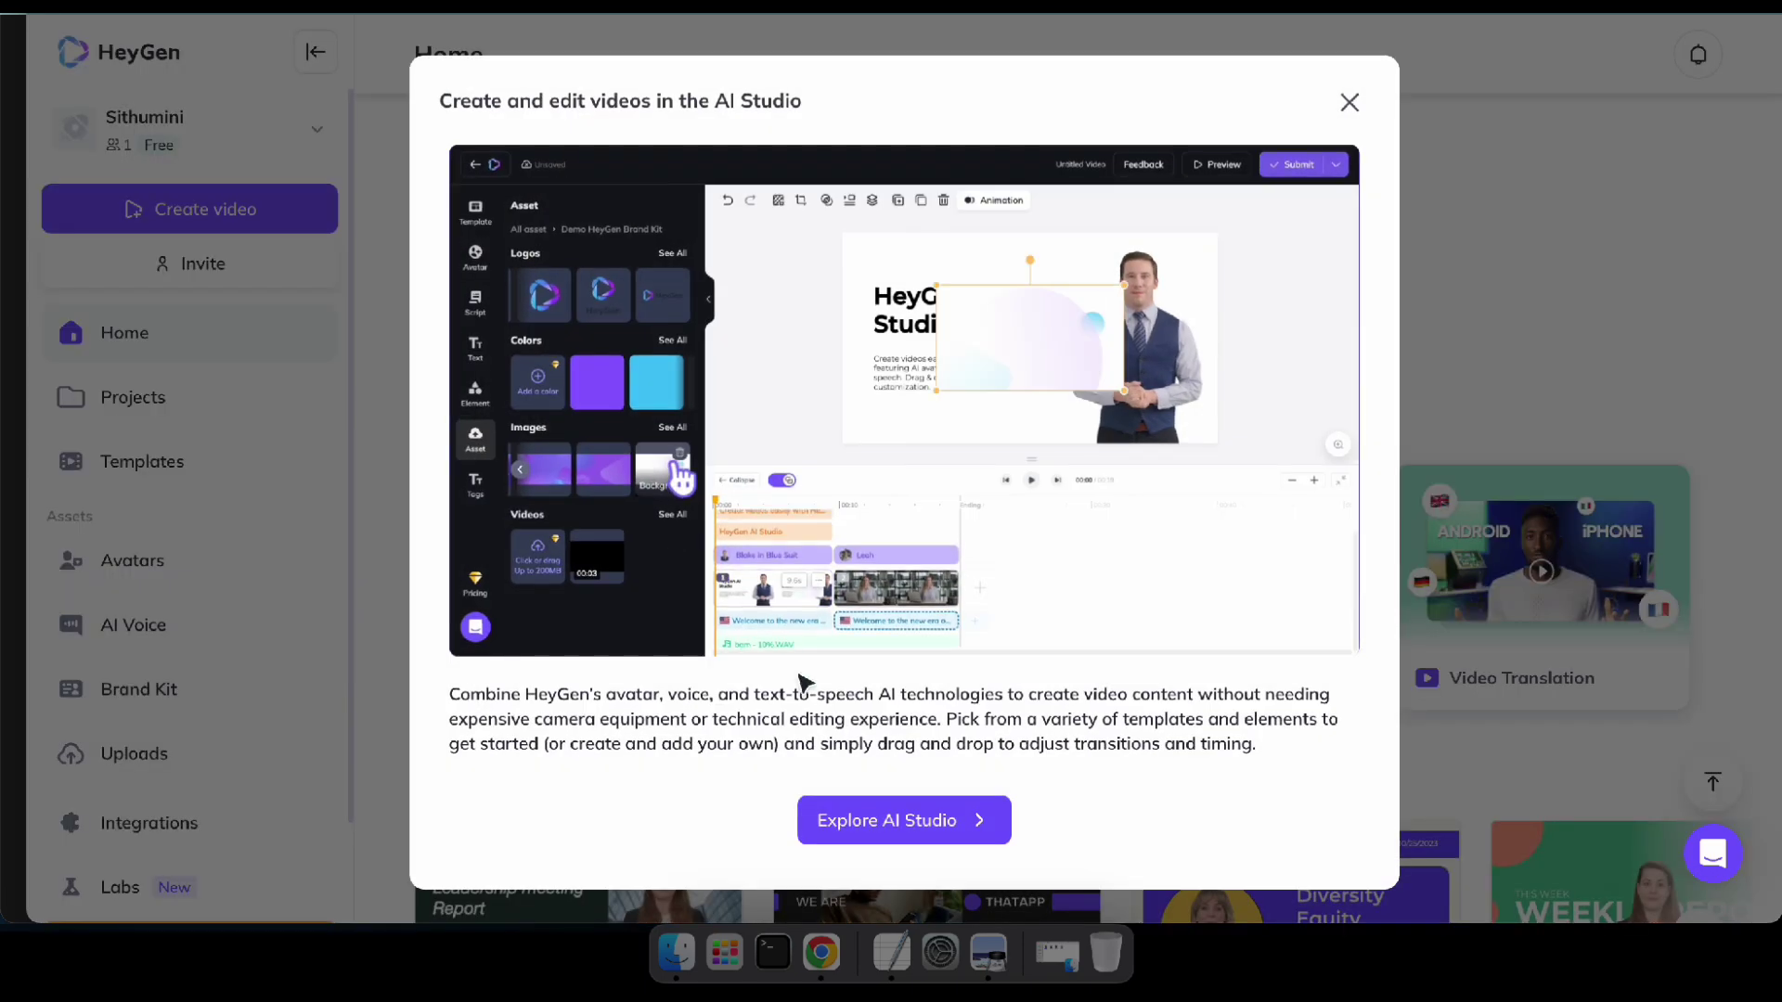
left_click(863, 823)
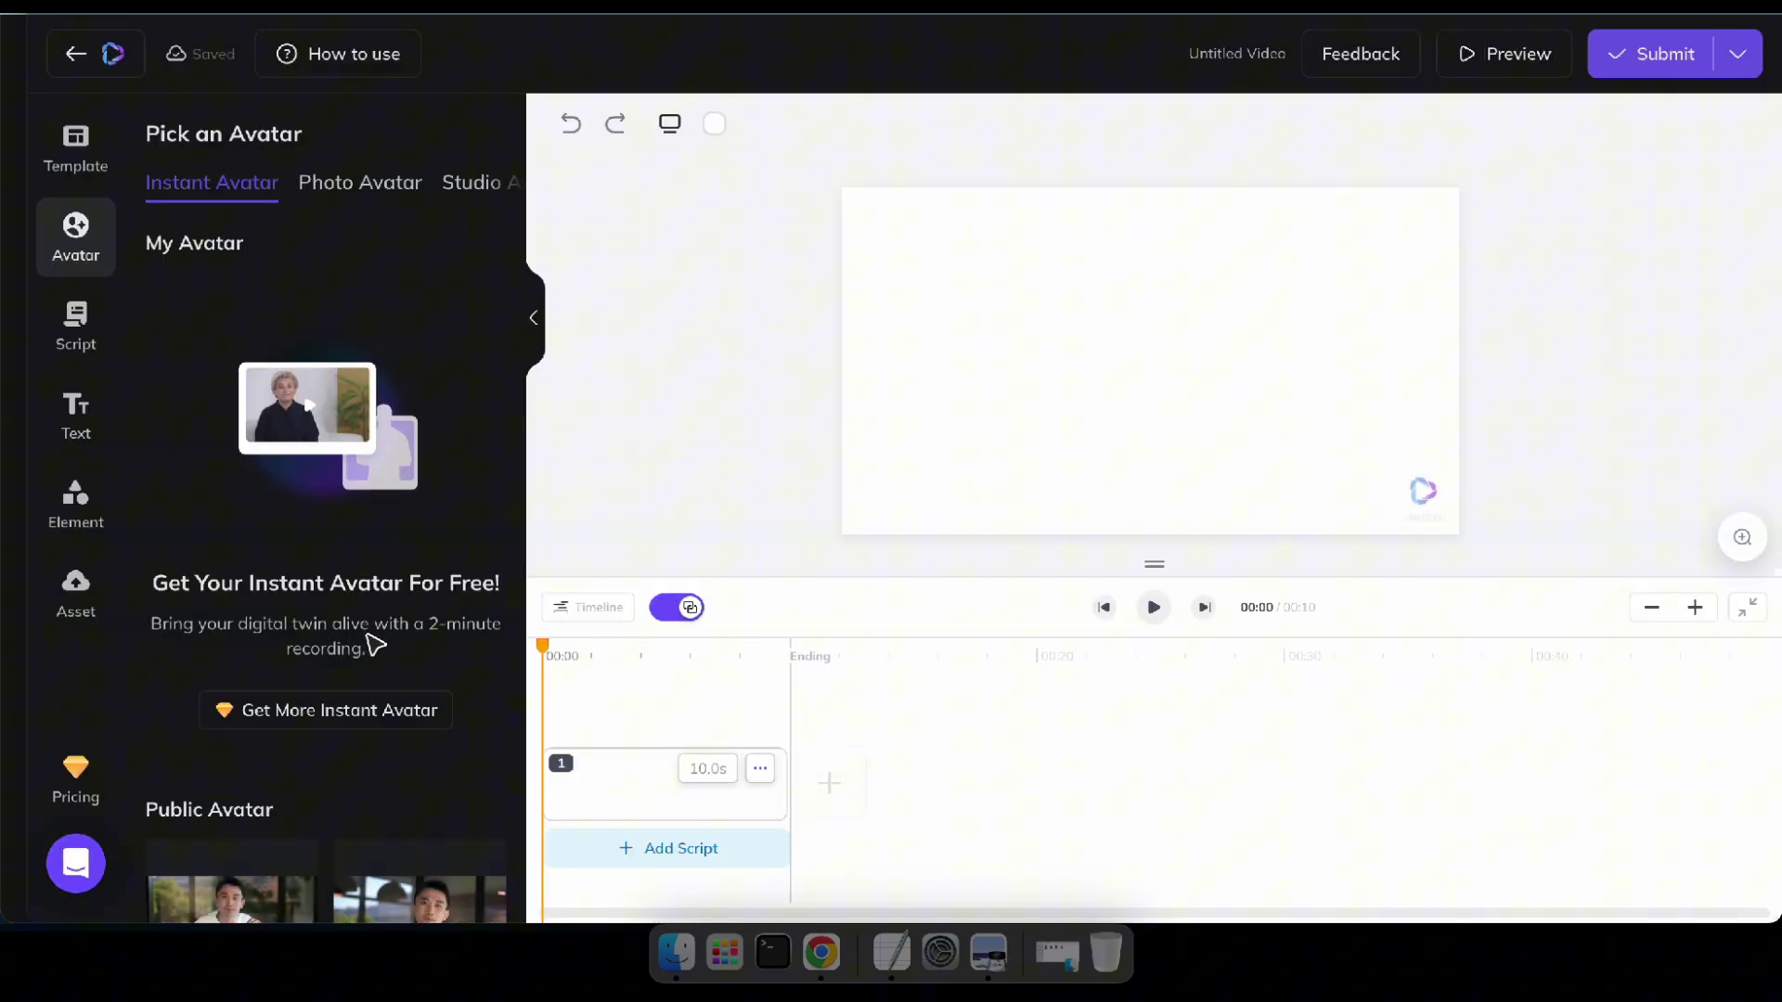
scroll(376, 645, "down", 12)
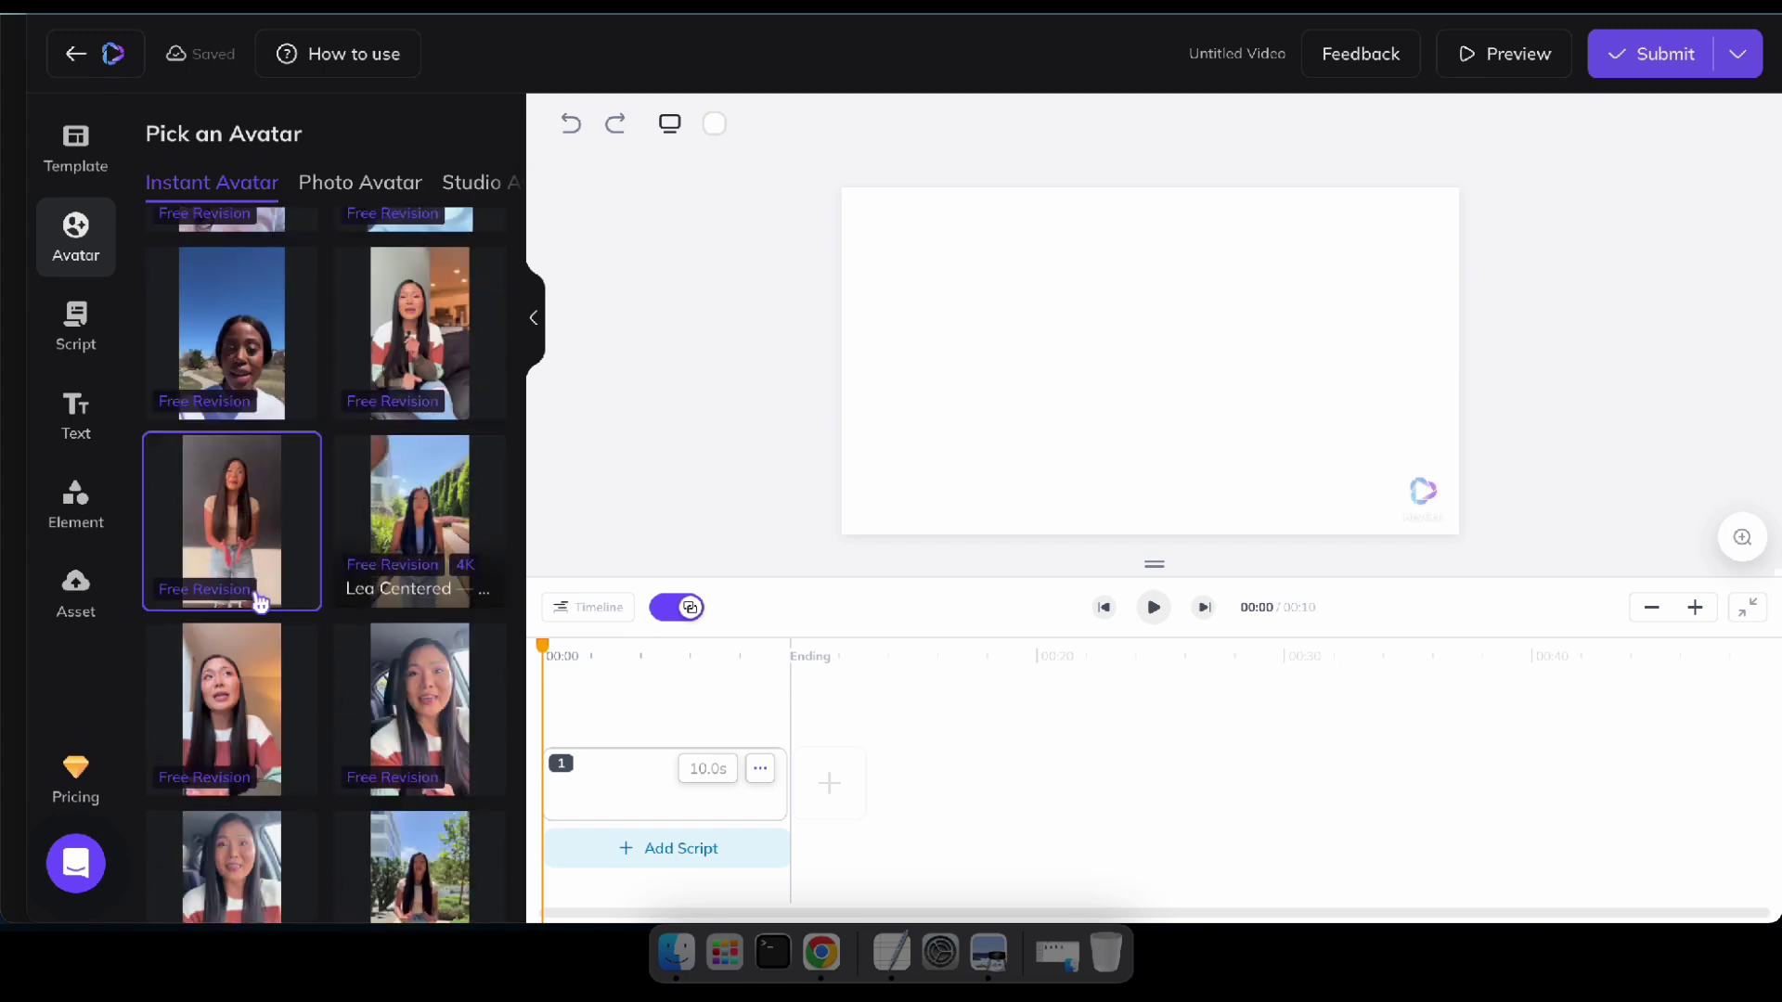
scroll(260, 601, "down", 10)
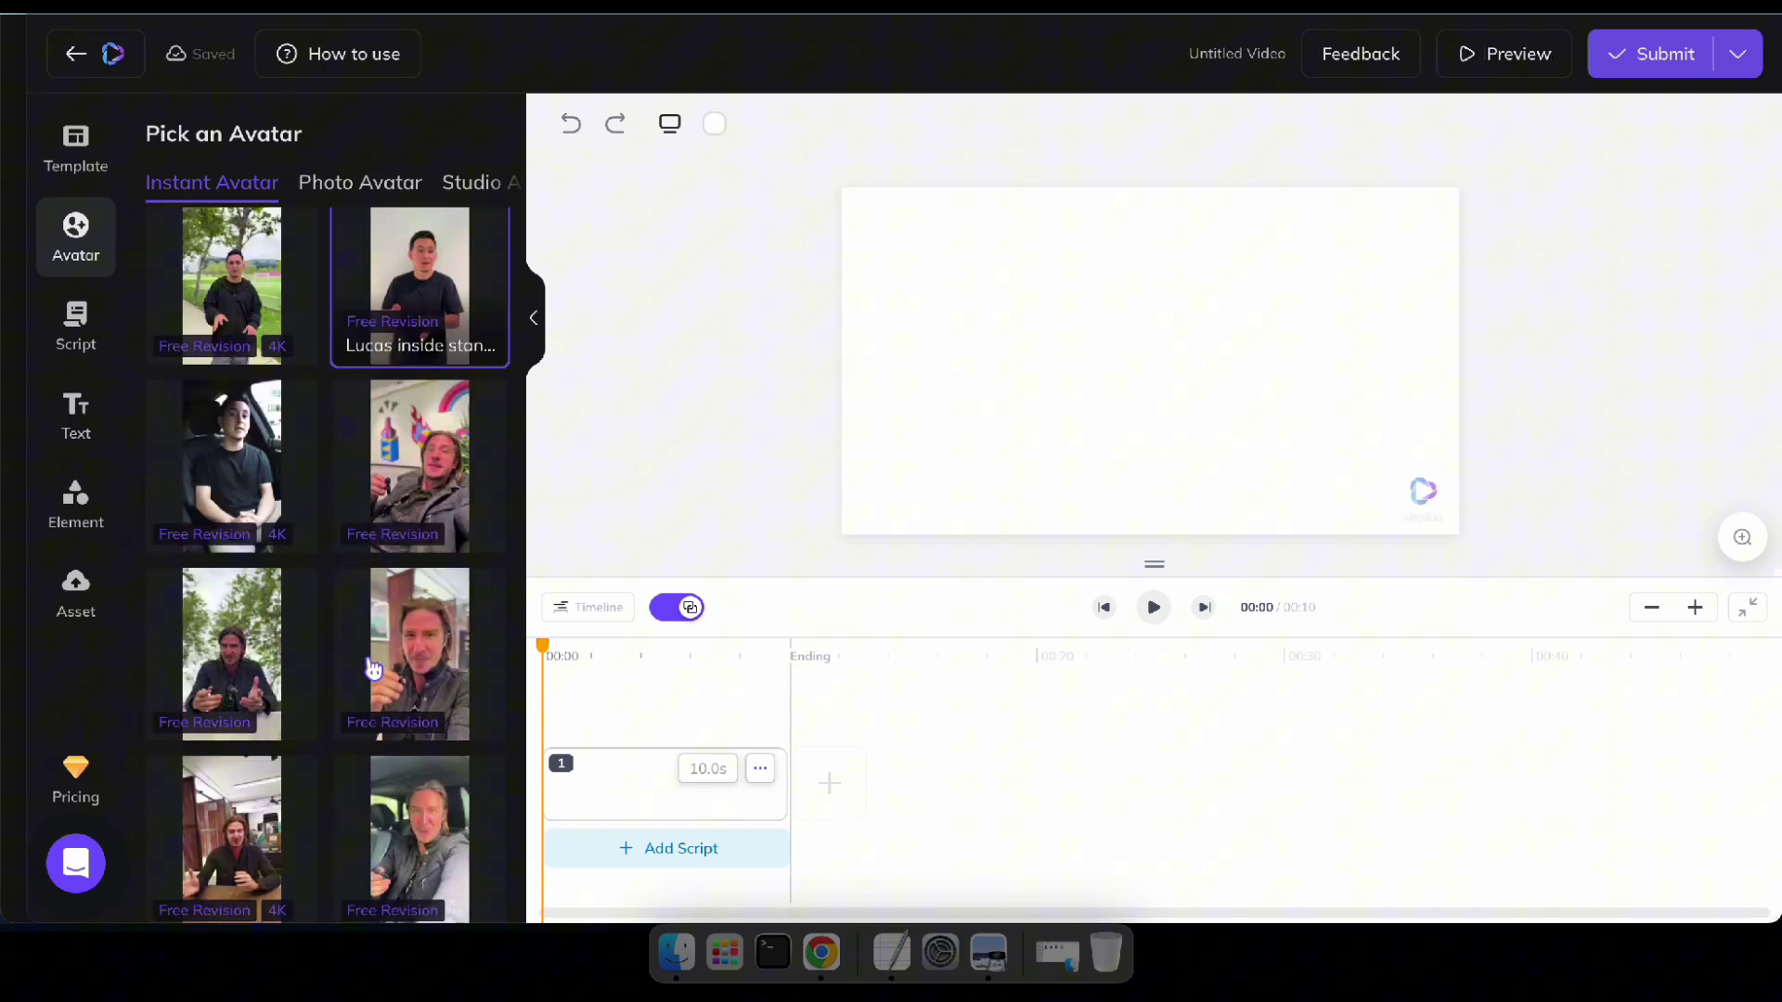
scroll(374, 669, "up", 5)
left_click(386, 409)
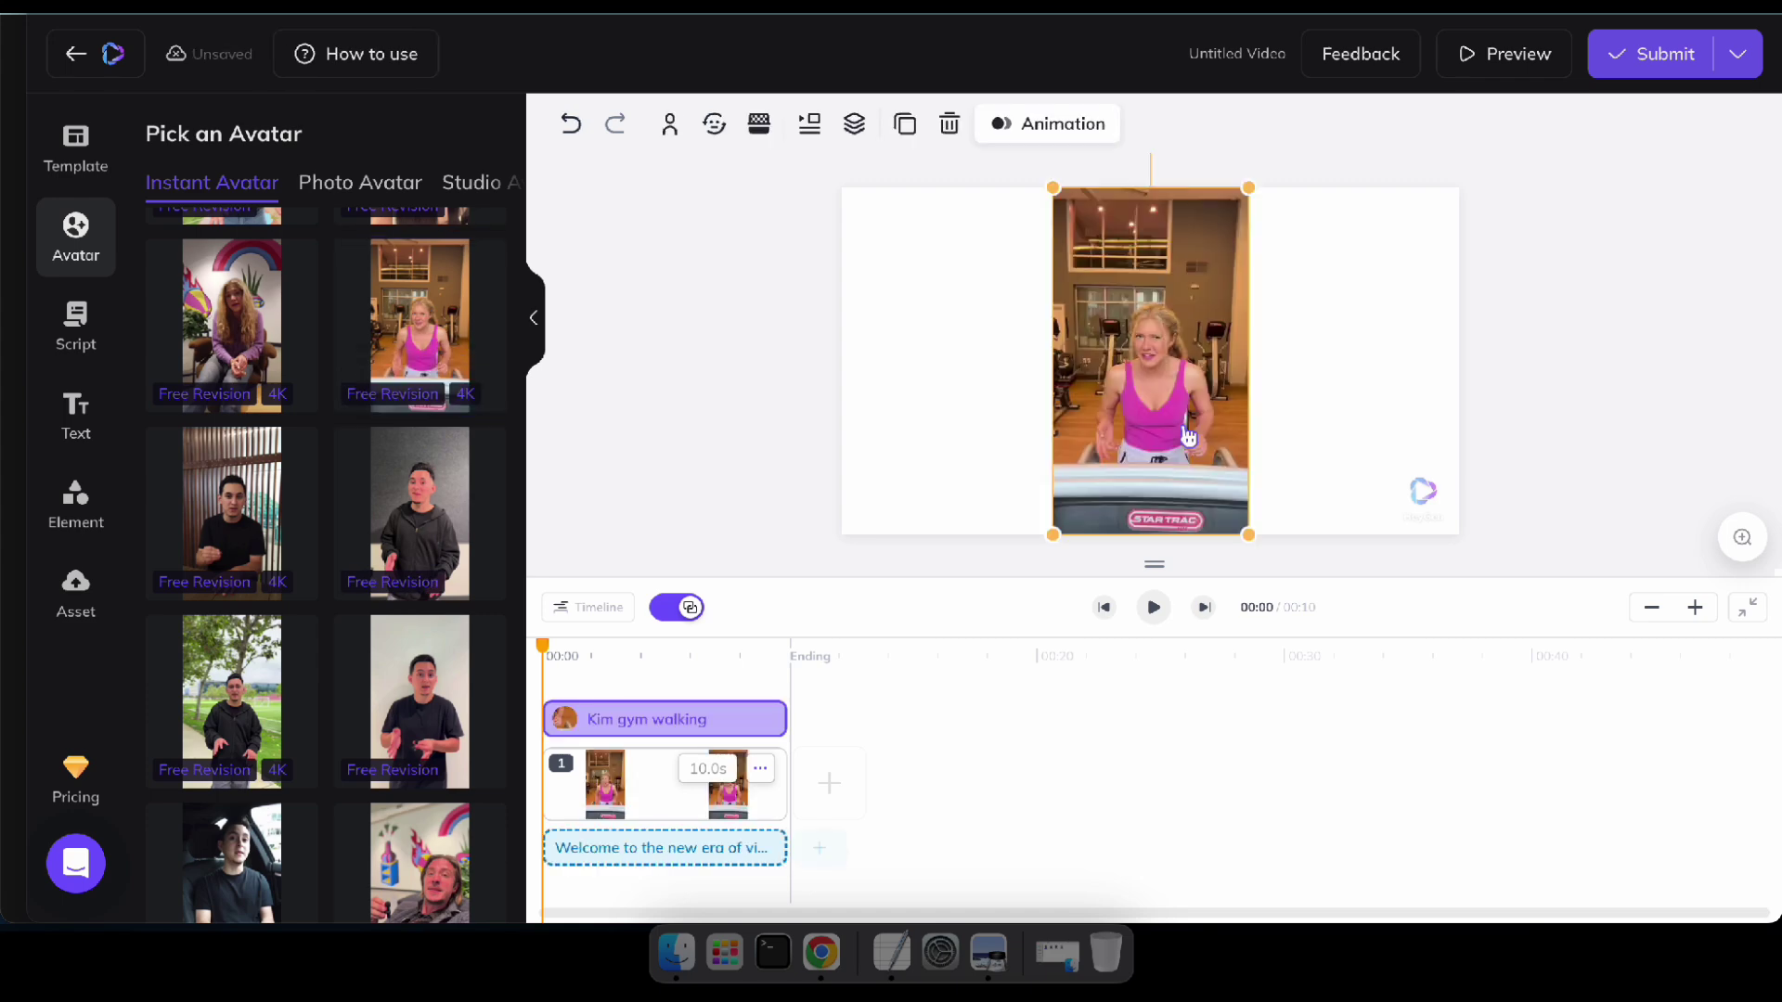
left_click(76, 413)
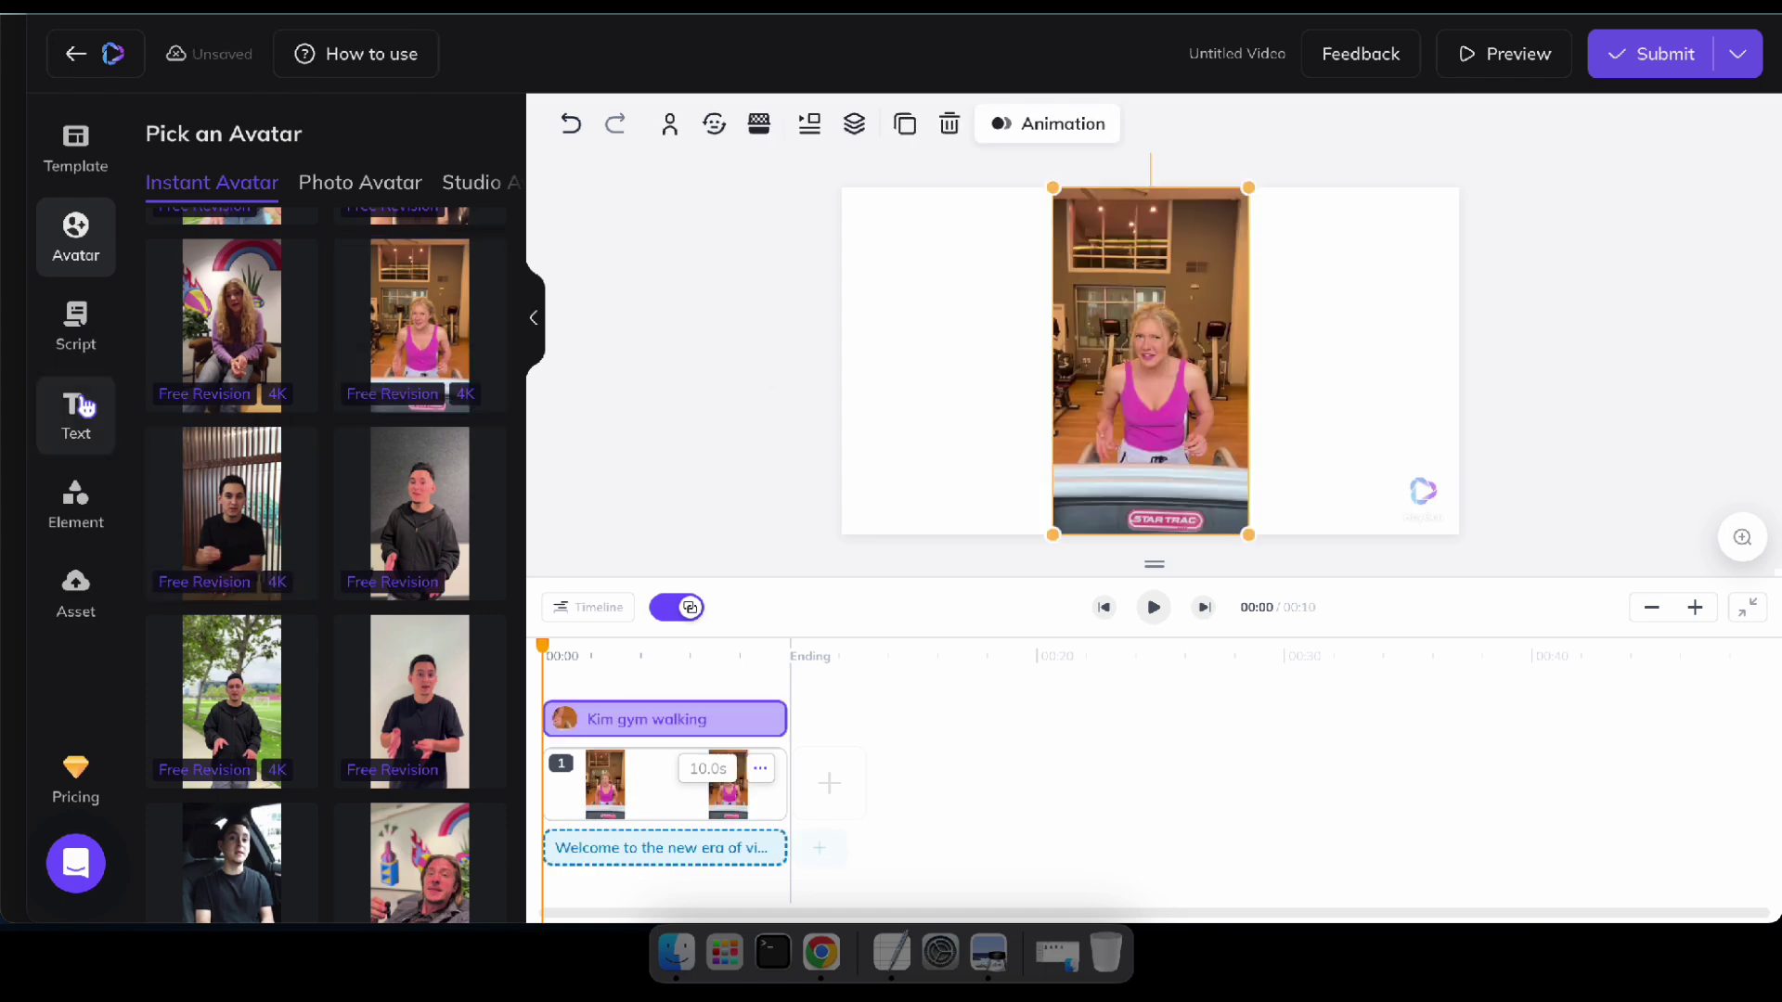
- Select the default script text, set the voice to the female Melissa, and preview it
left_click(76, 325)
triple_click(279, 448)
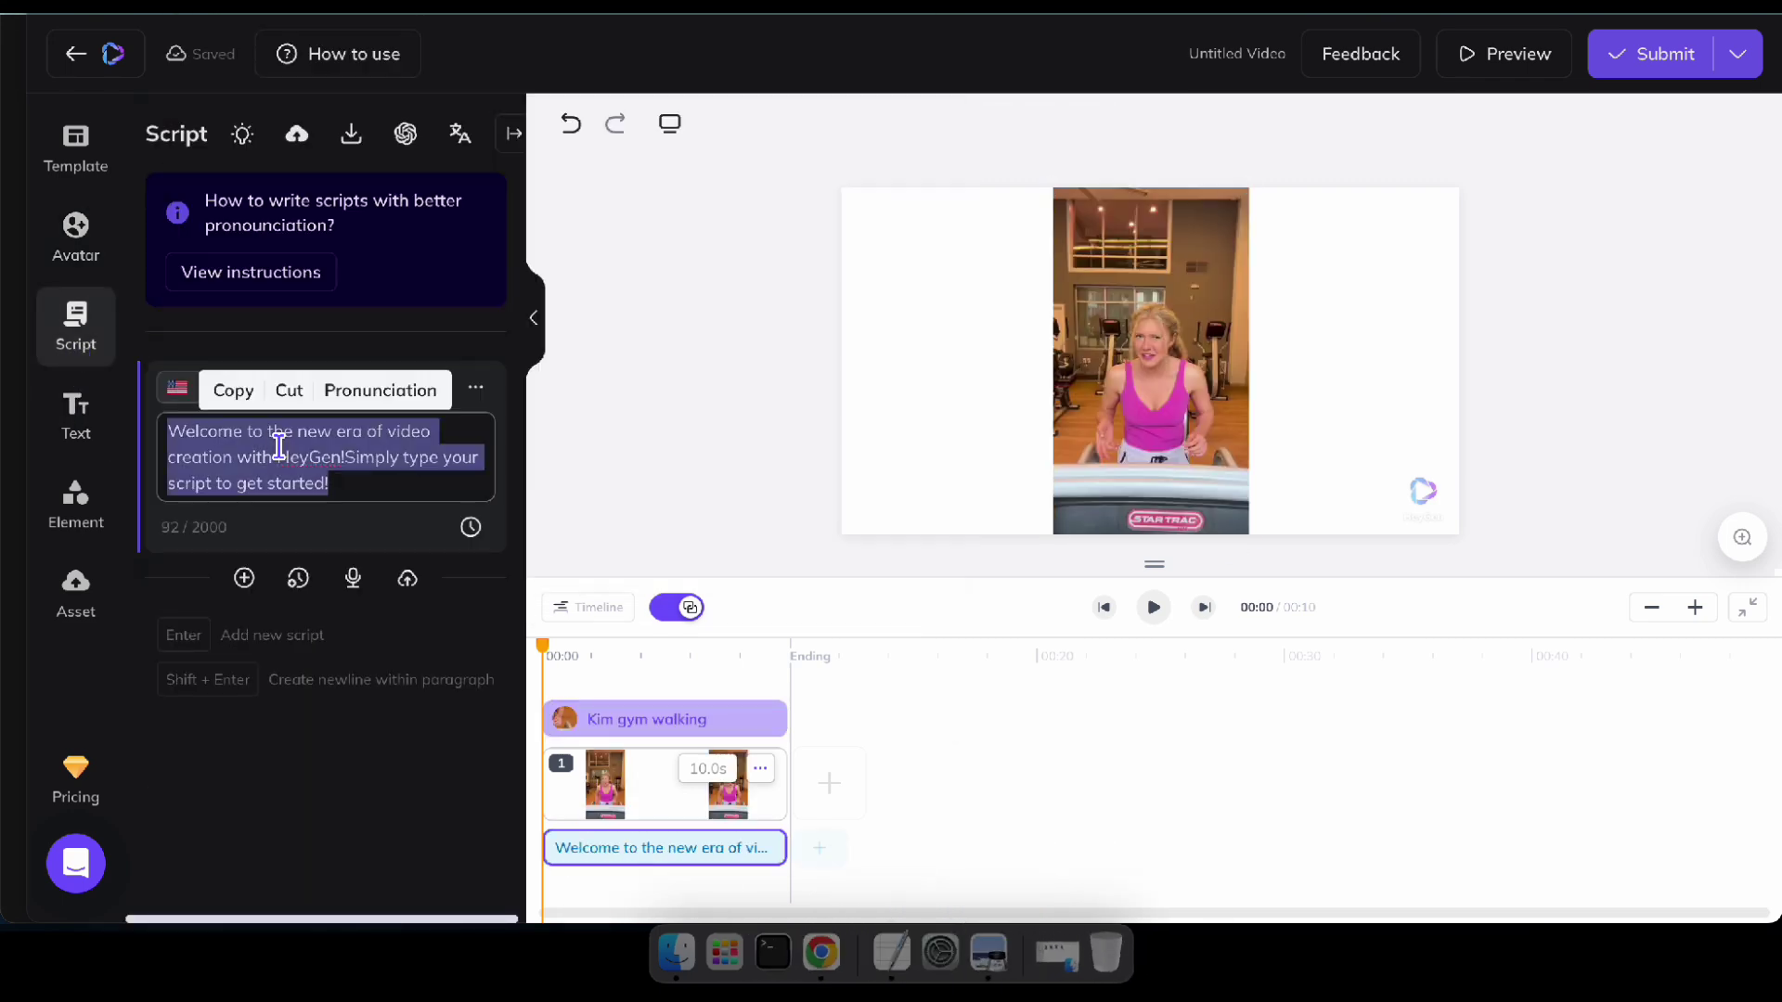
left_click(178, 388)
left_click(1365, 483)
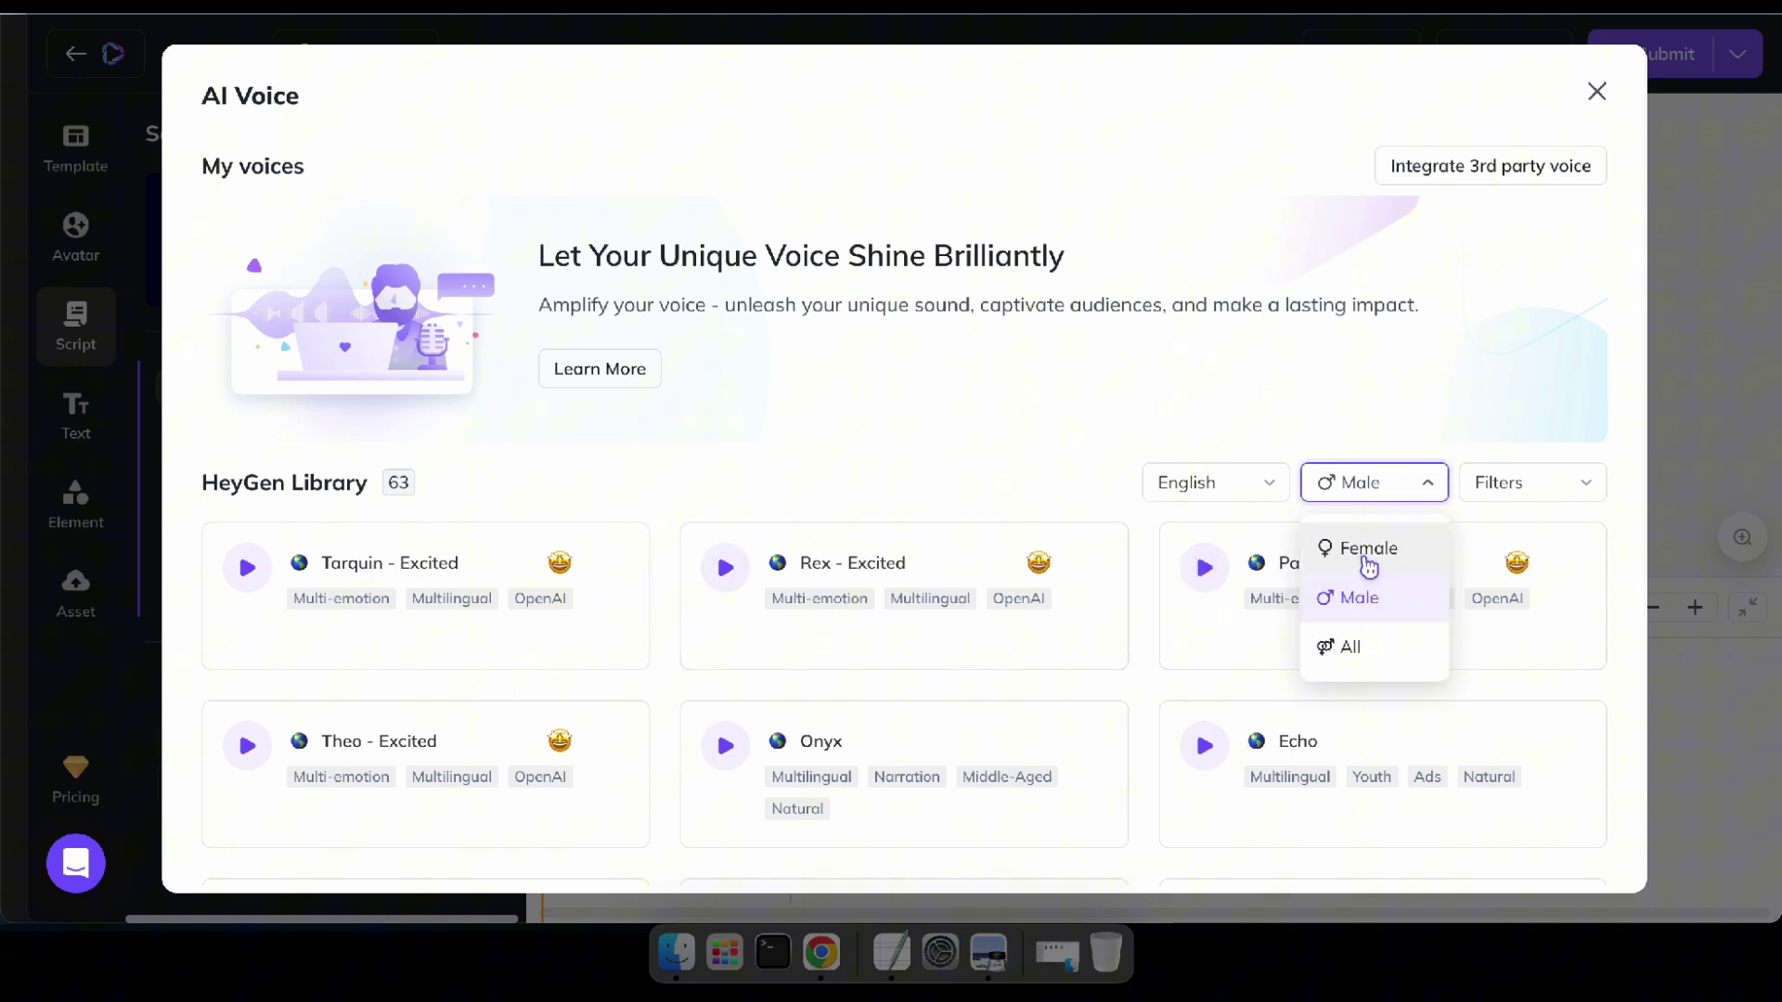
left_click(1368, 550)
left_click(430, 584)
left_click(426, 387)
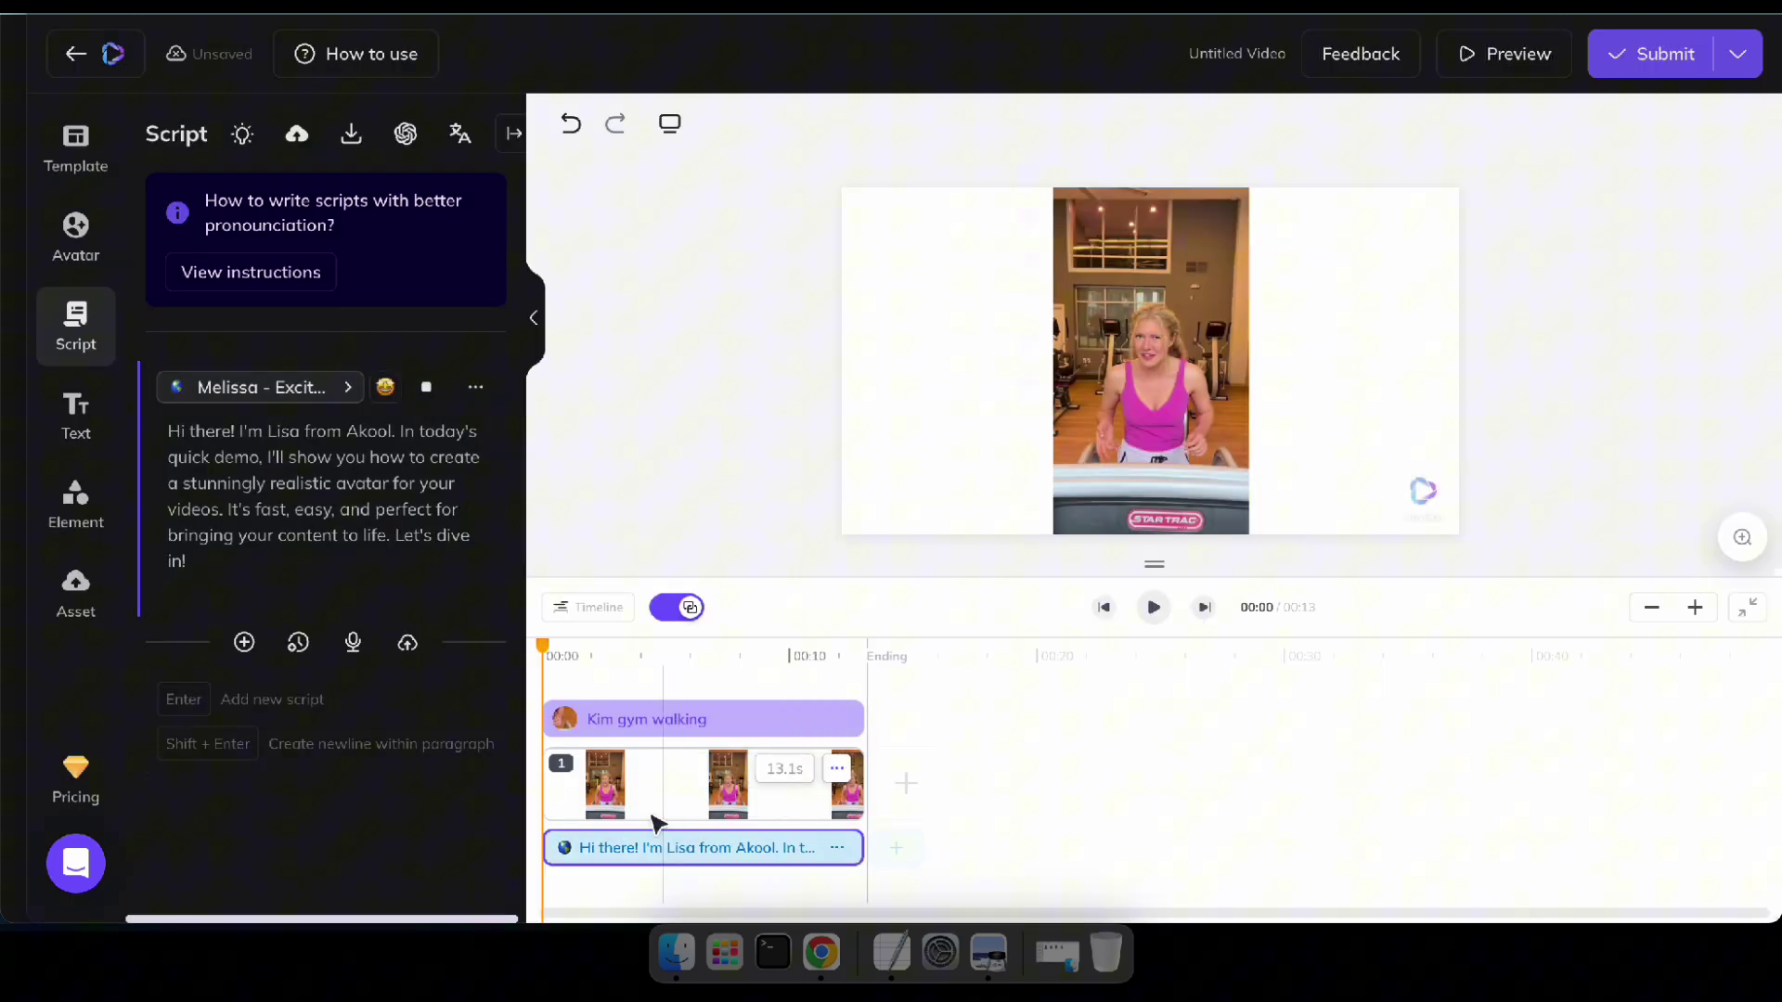
- Switch the canvas to portrait, enlarge the avatar to fill it, and submit the video
left_click(669, 124)
left_click(676, 228)
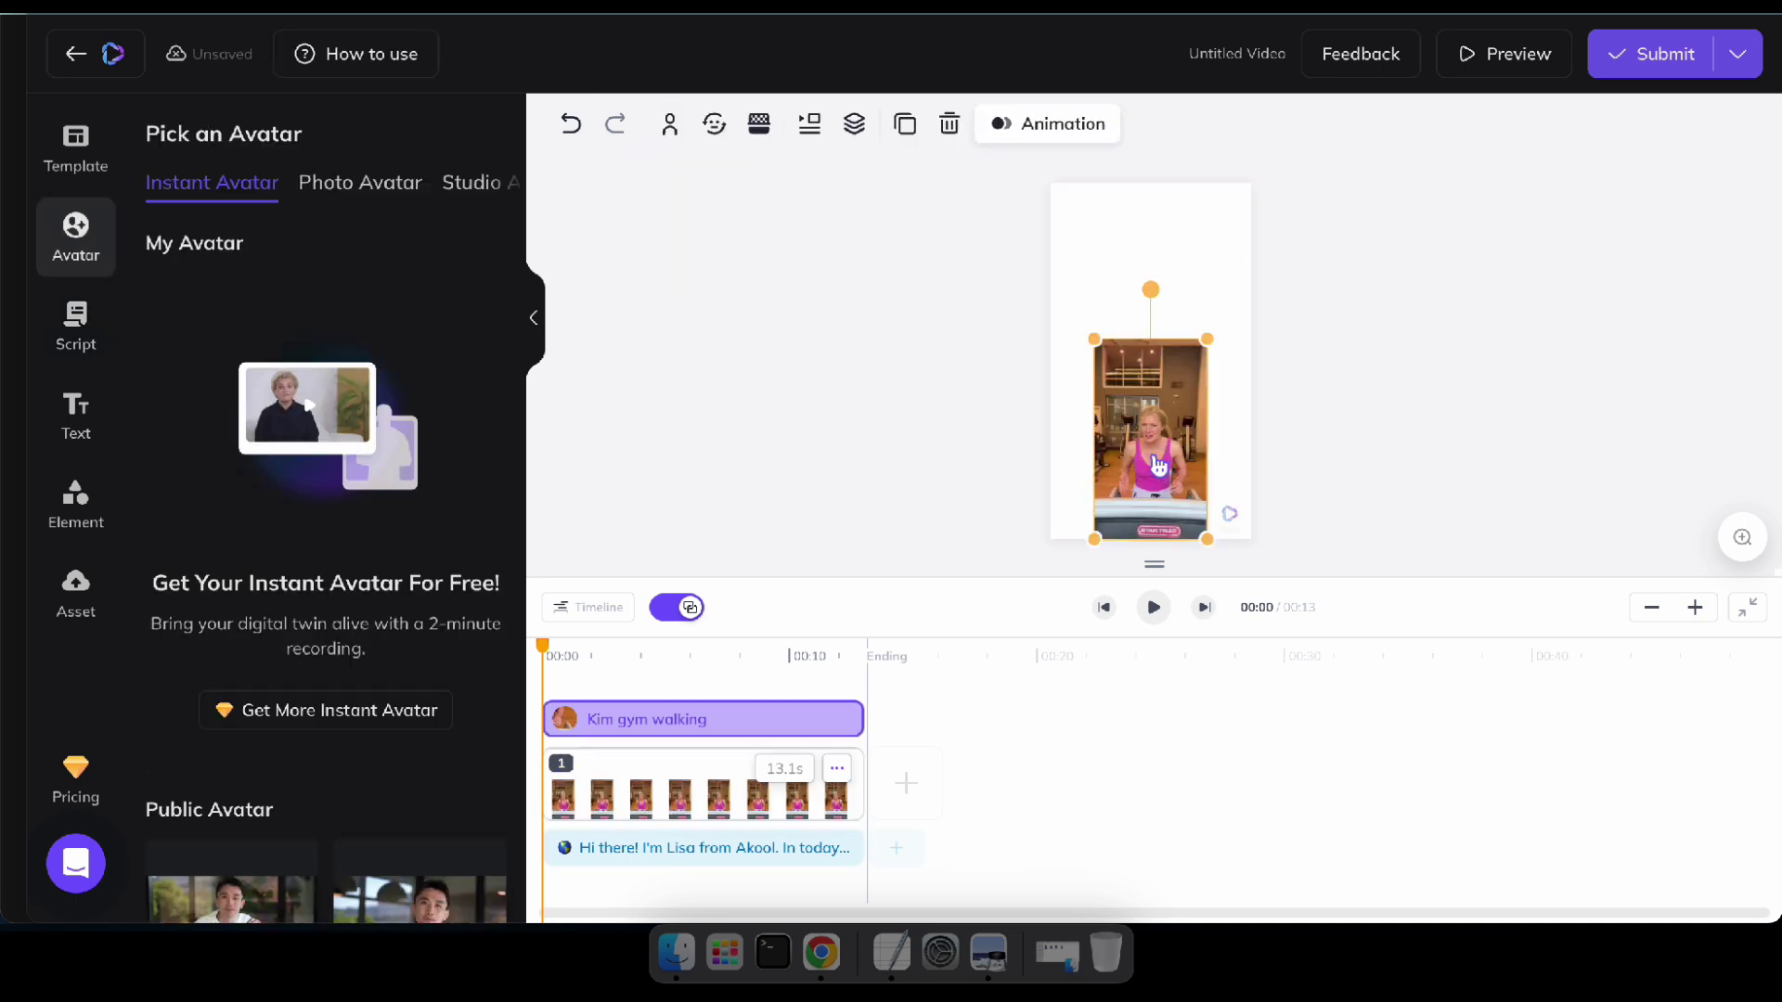
left_click_drag(1164, 386, 1273, 531)
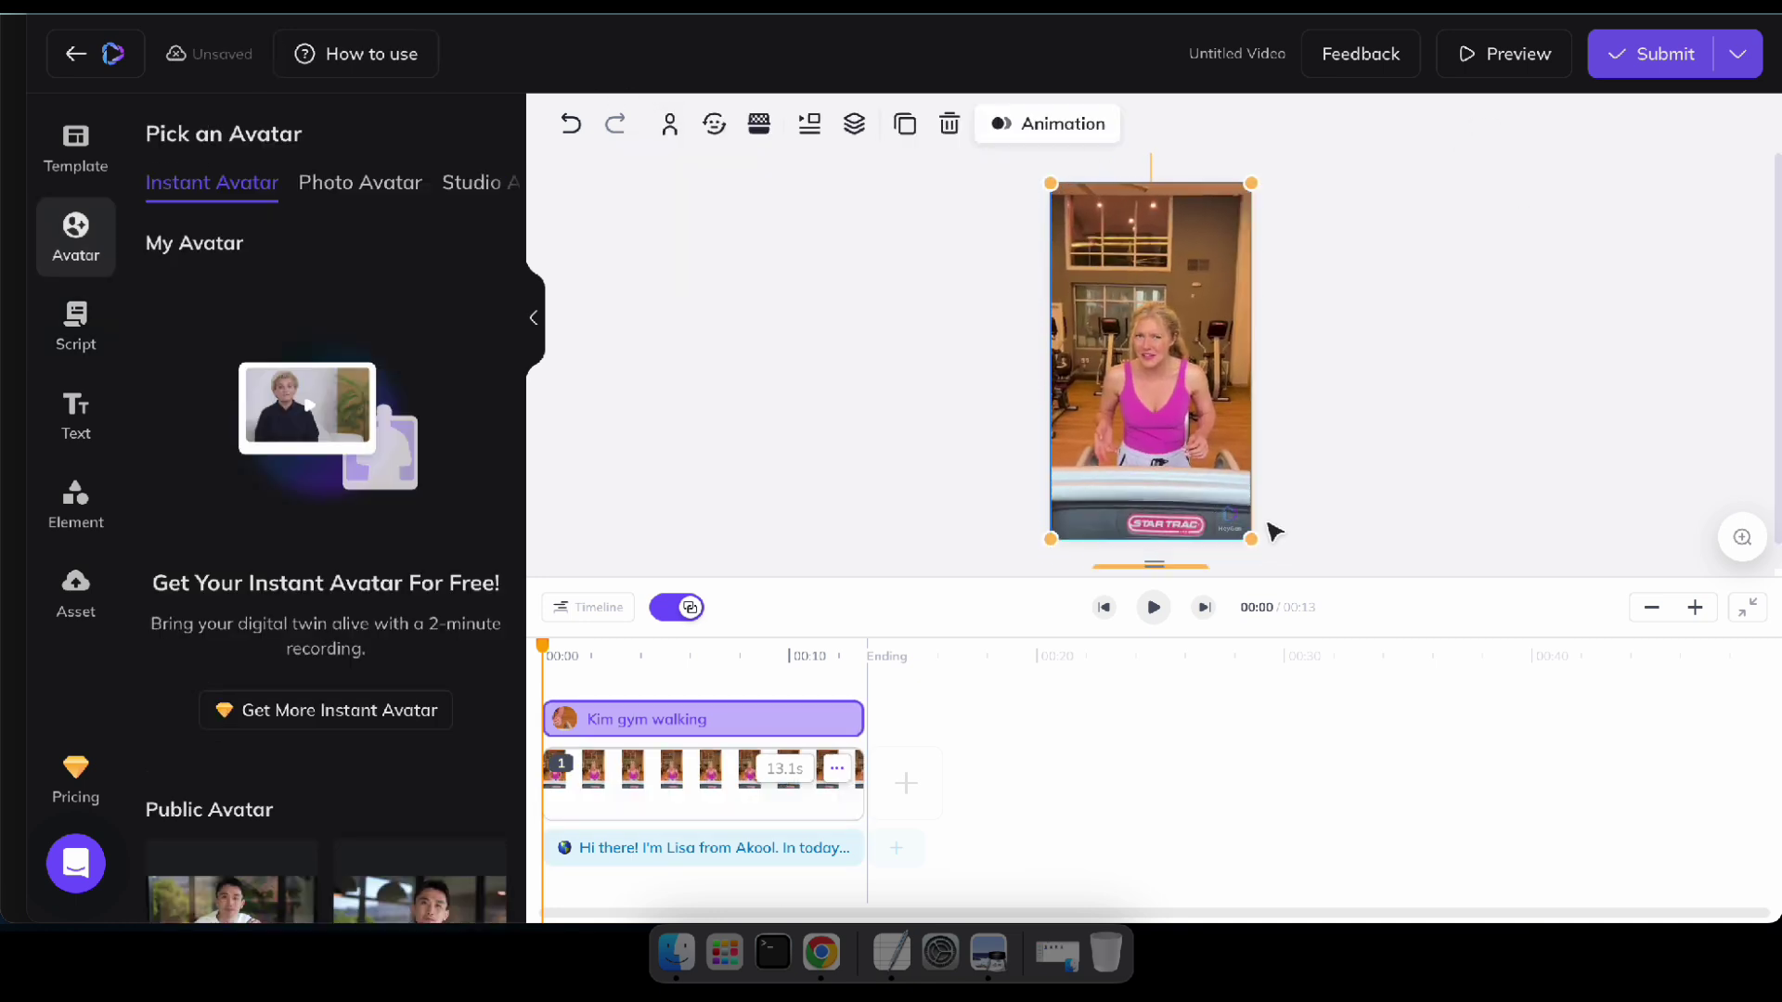
left_click(1665, 59)
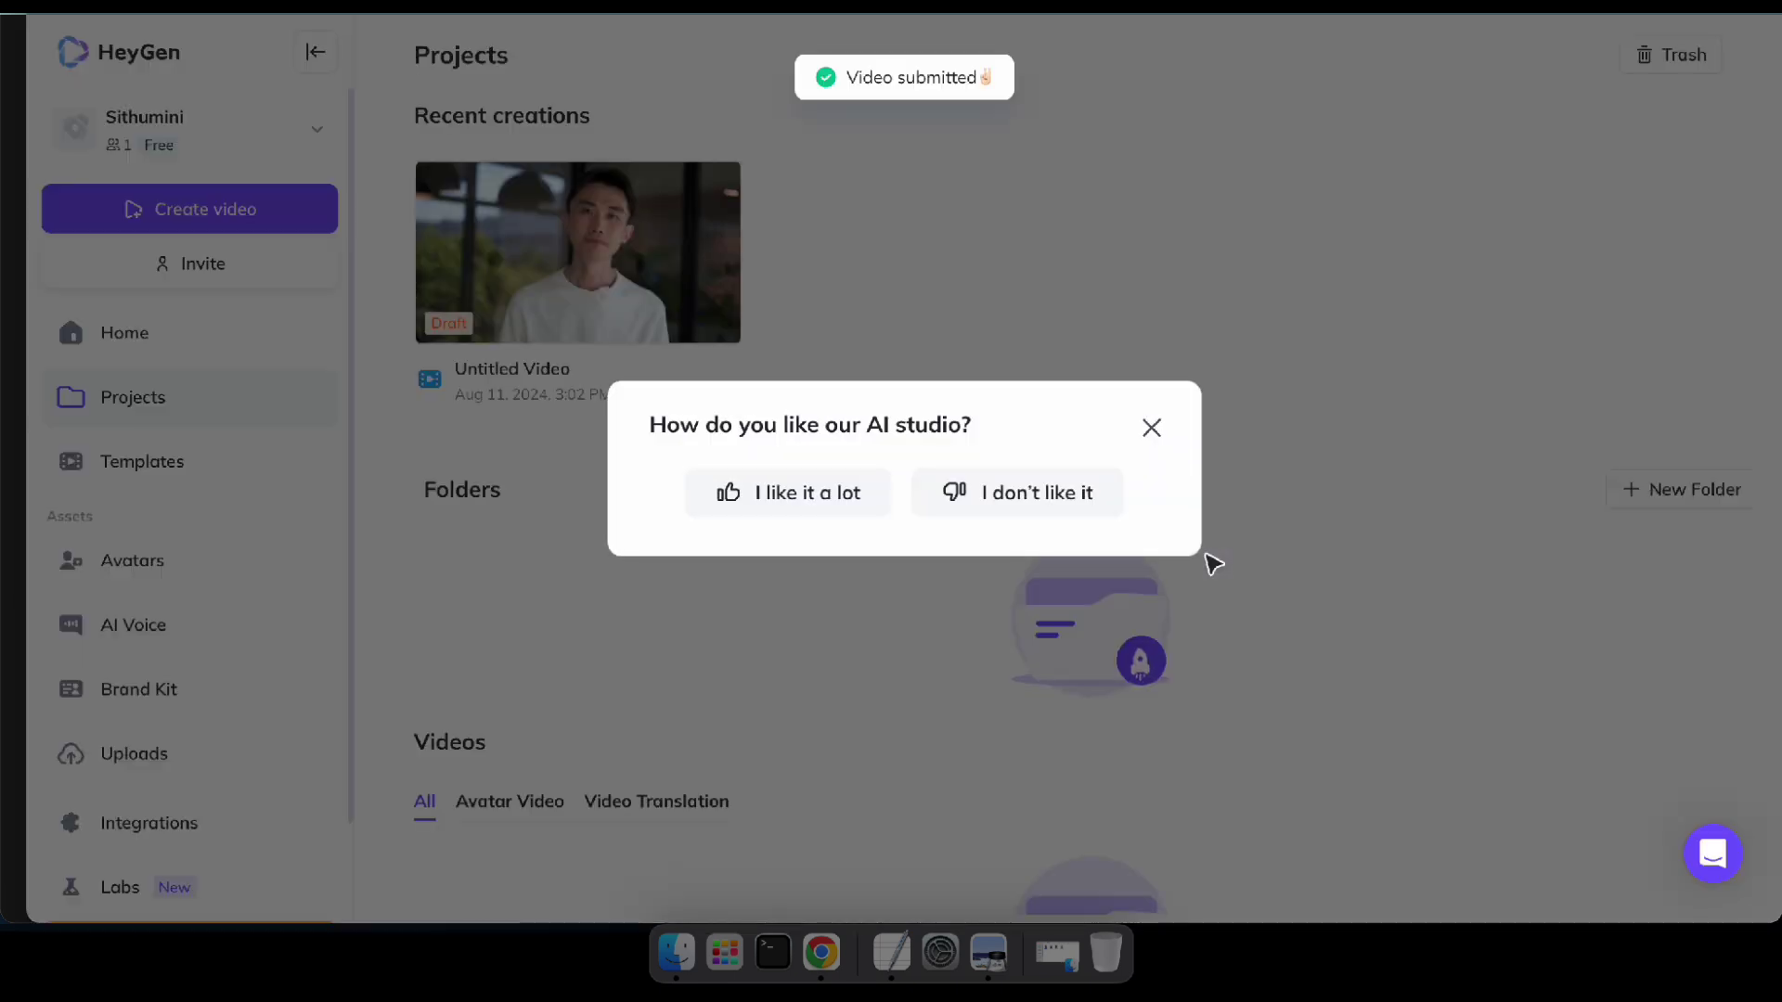
- Submit the HeyGen video, open its detail page, and play the 13-second avatar video
left_click(1209, 556)
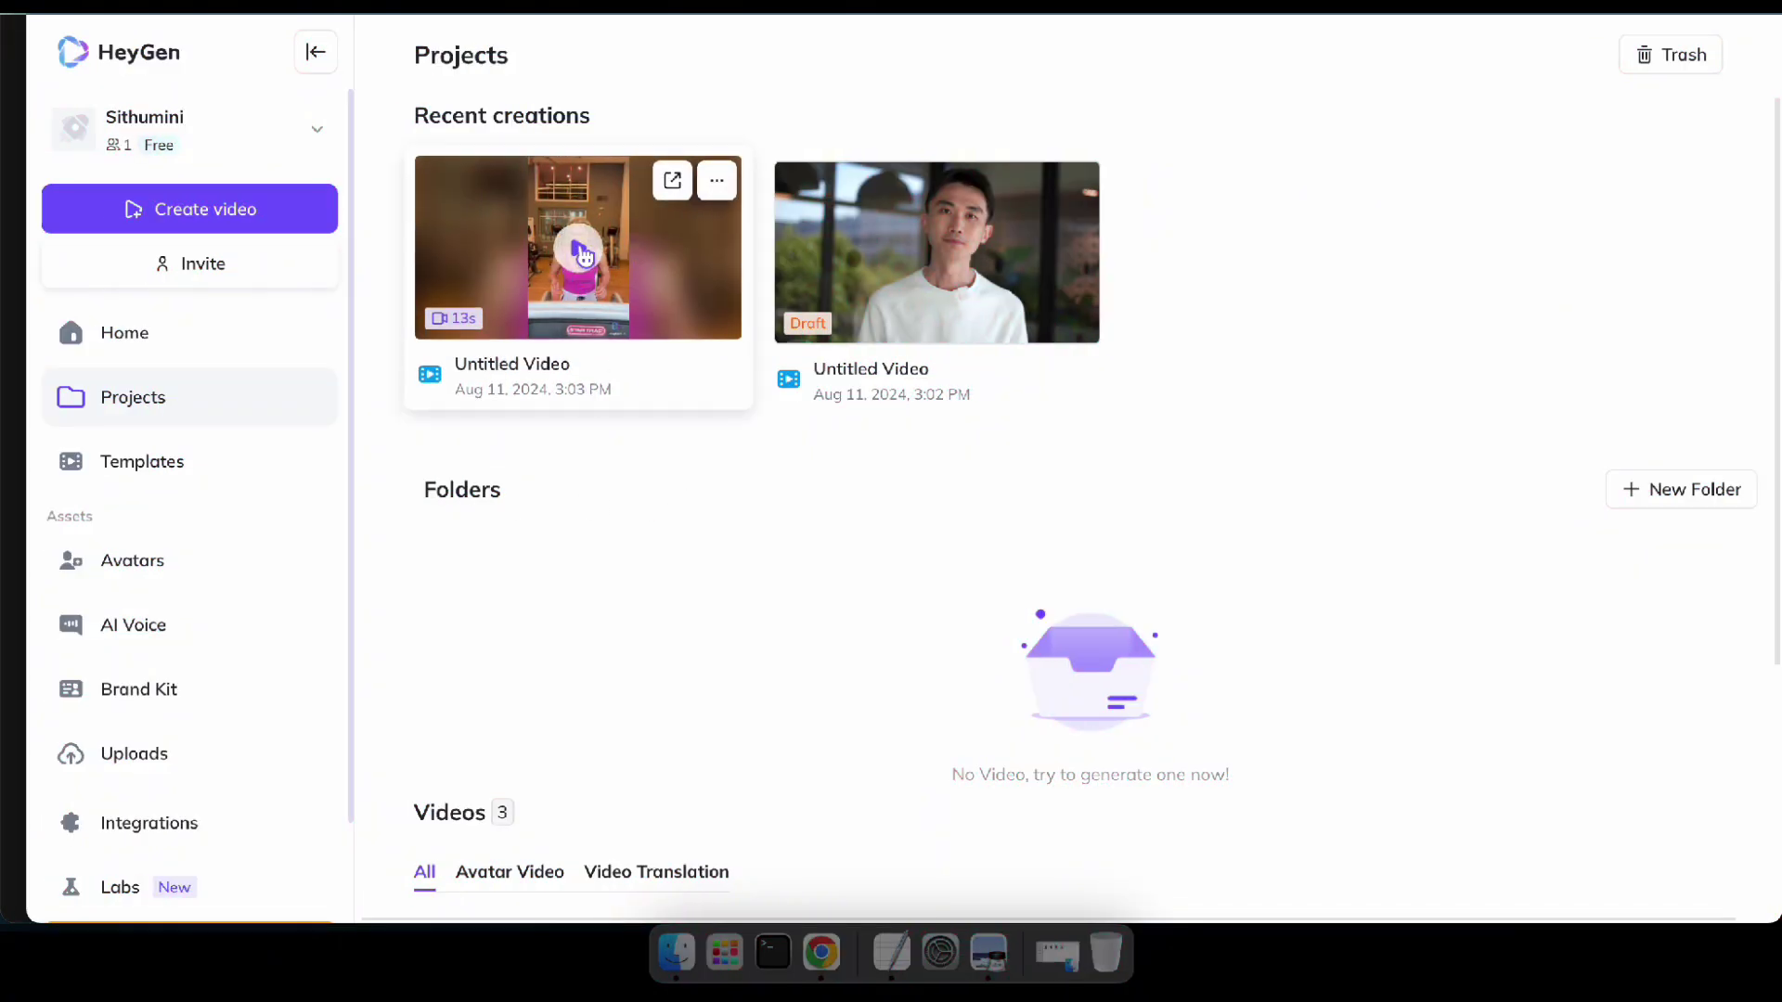
left_click(581, 253)
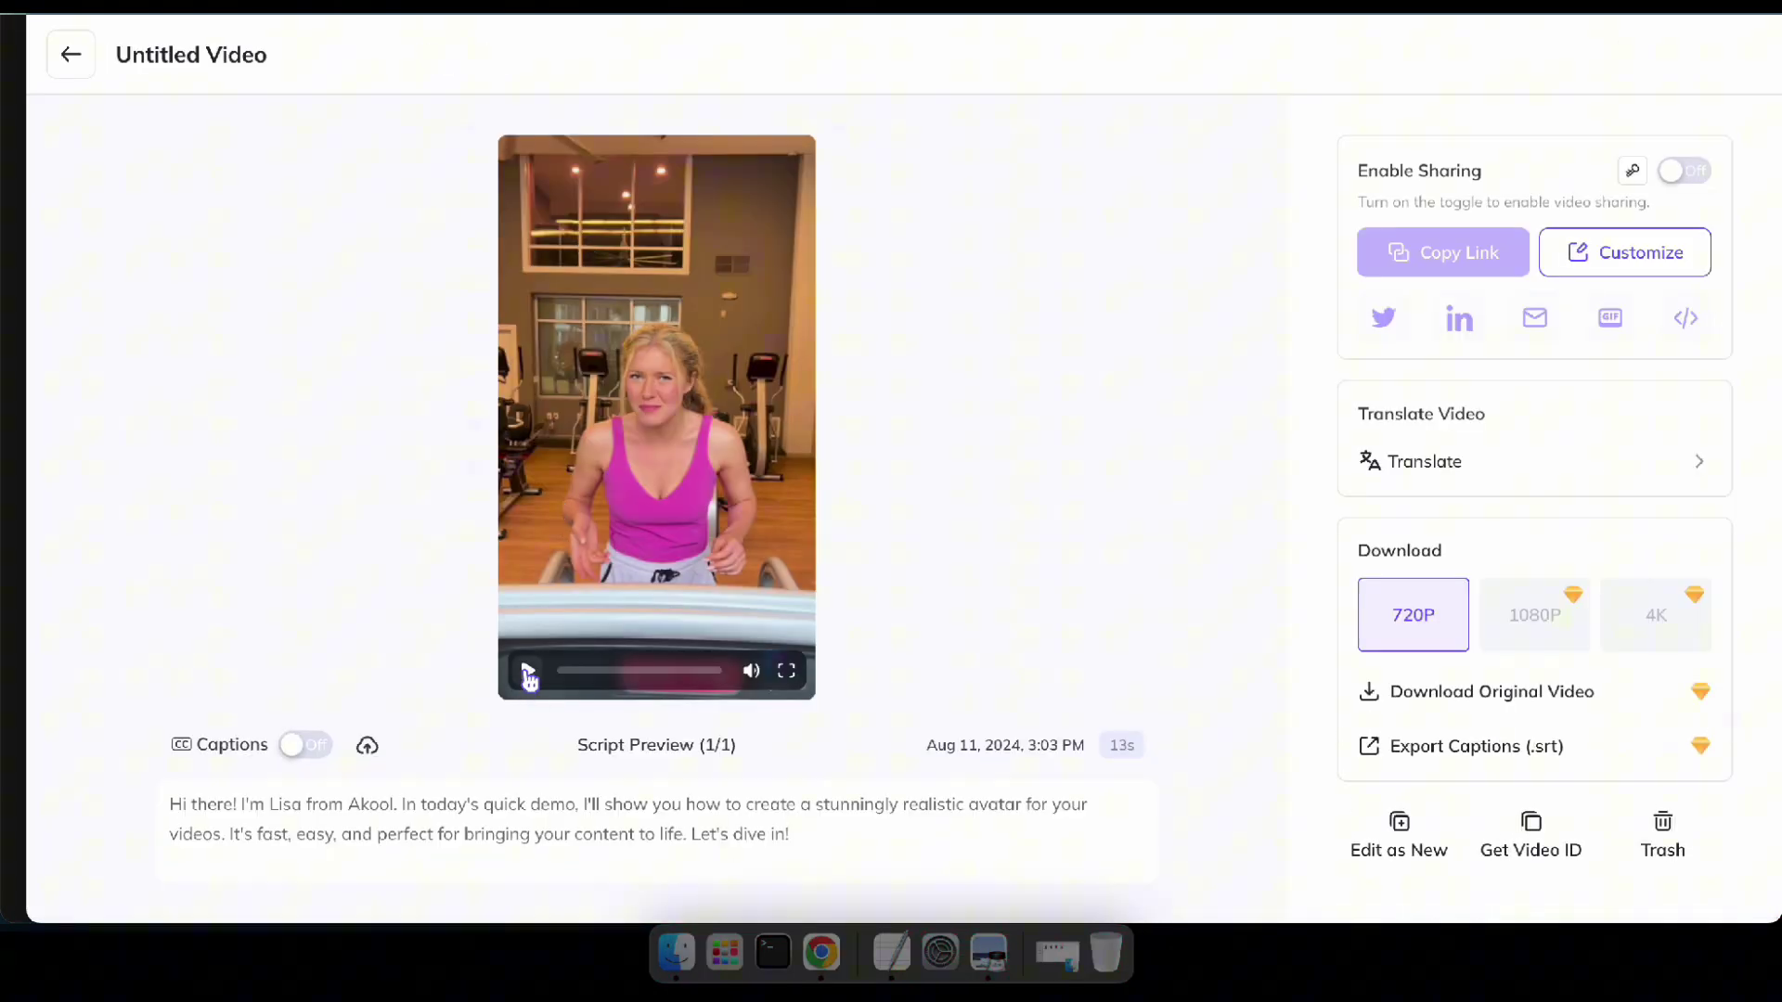
left_click(527, 670)
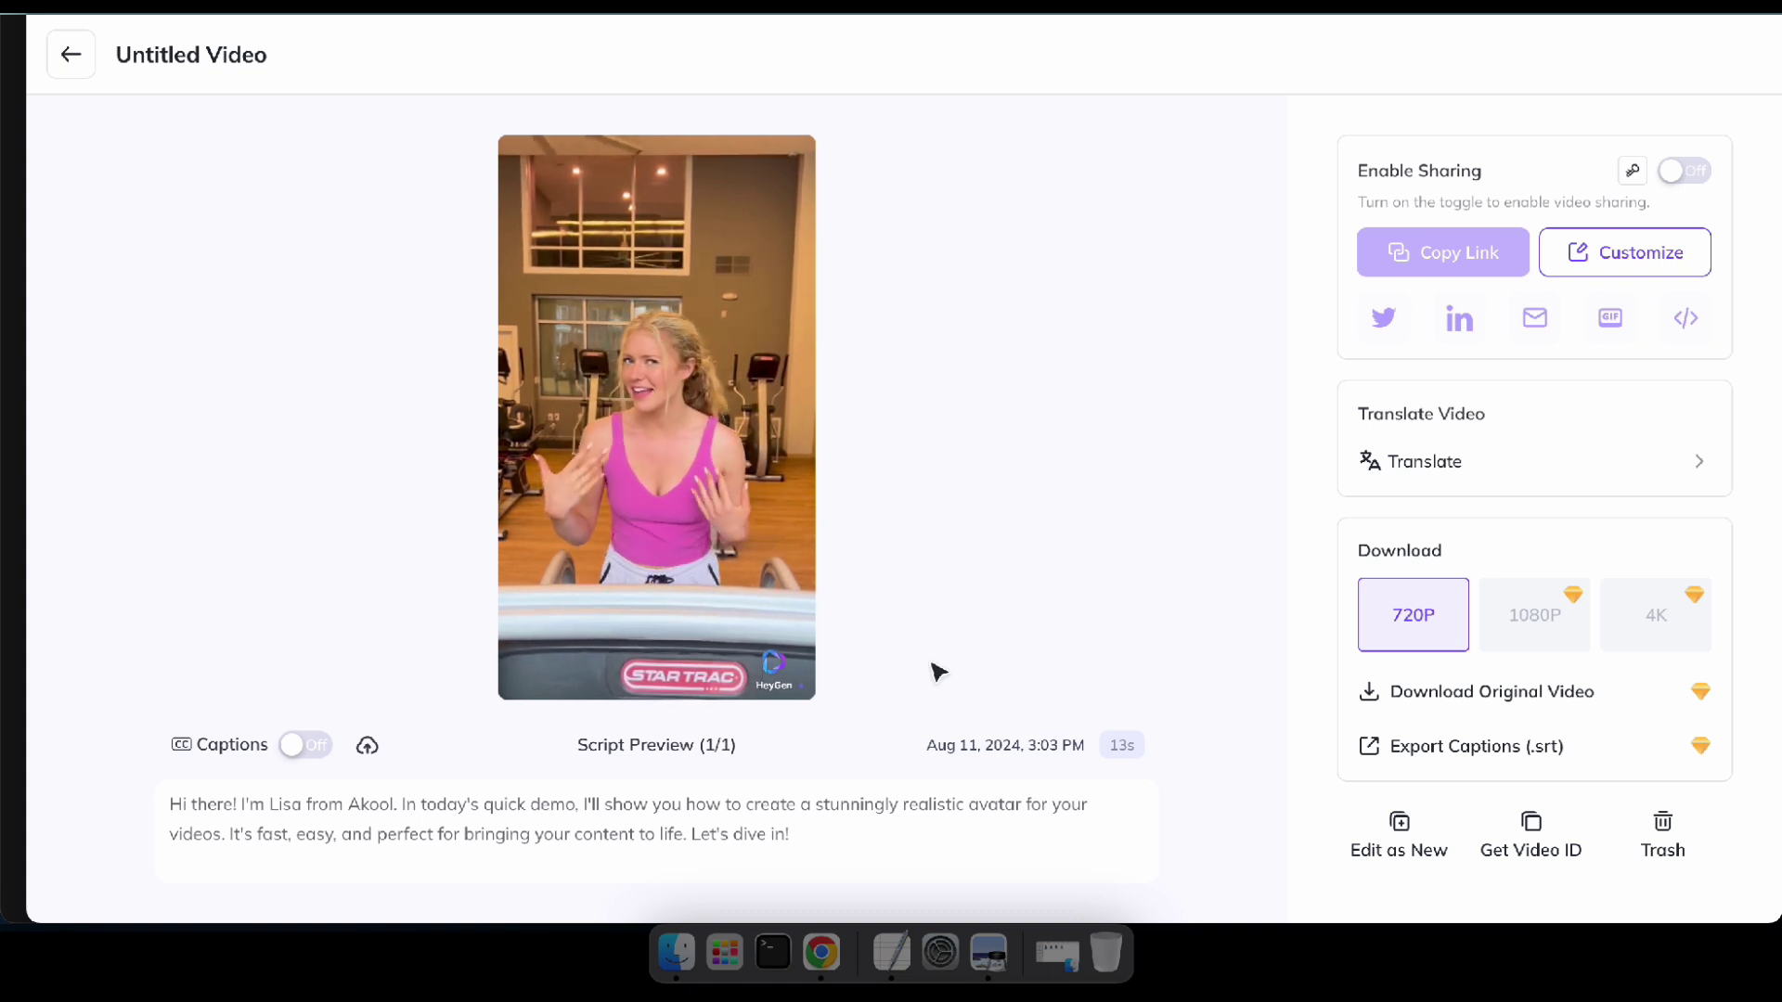
mouse_move(528, 675)
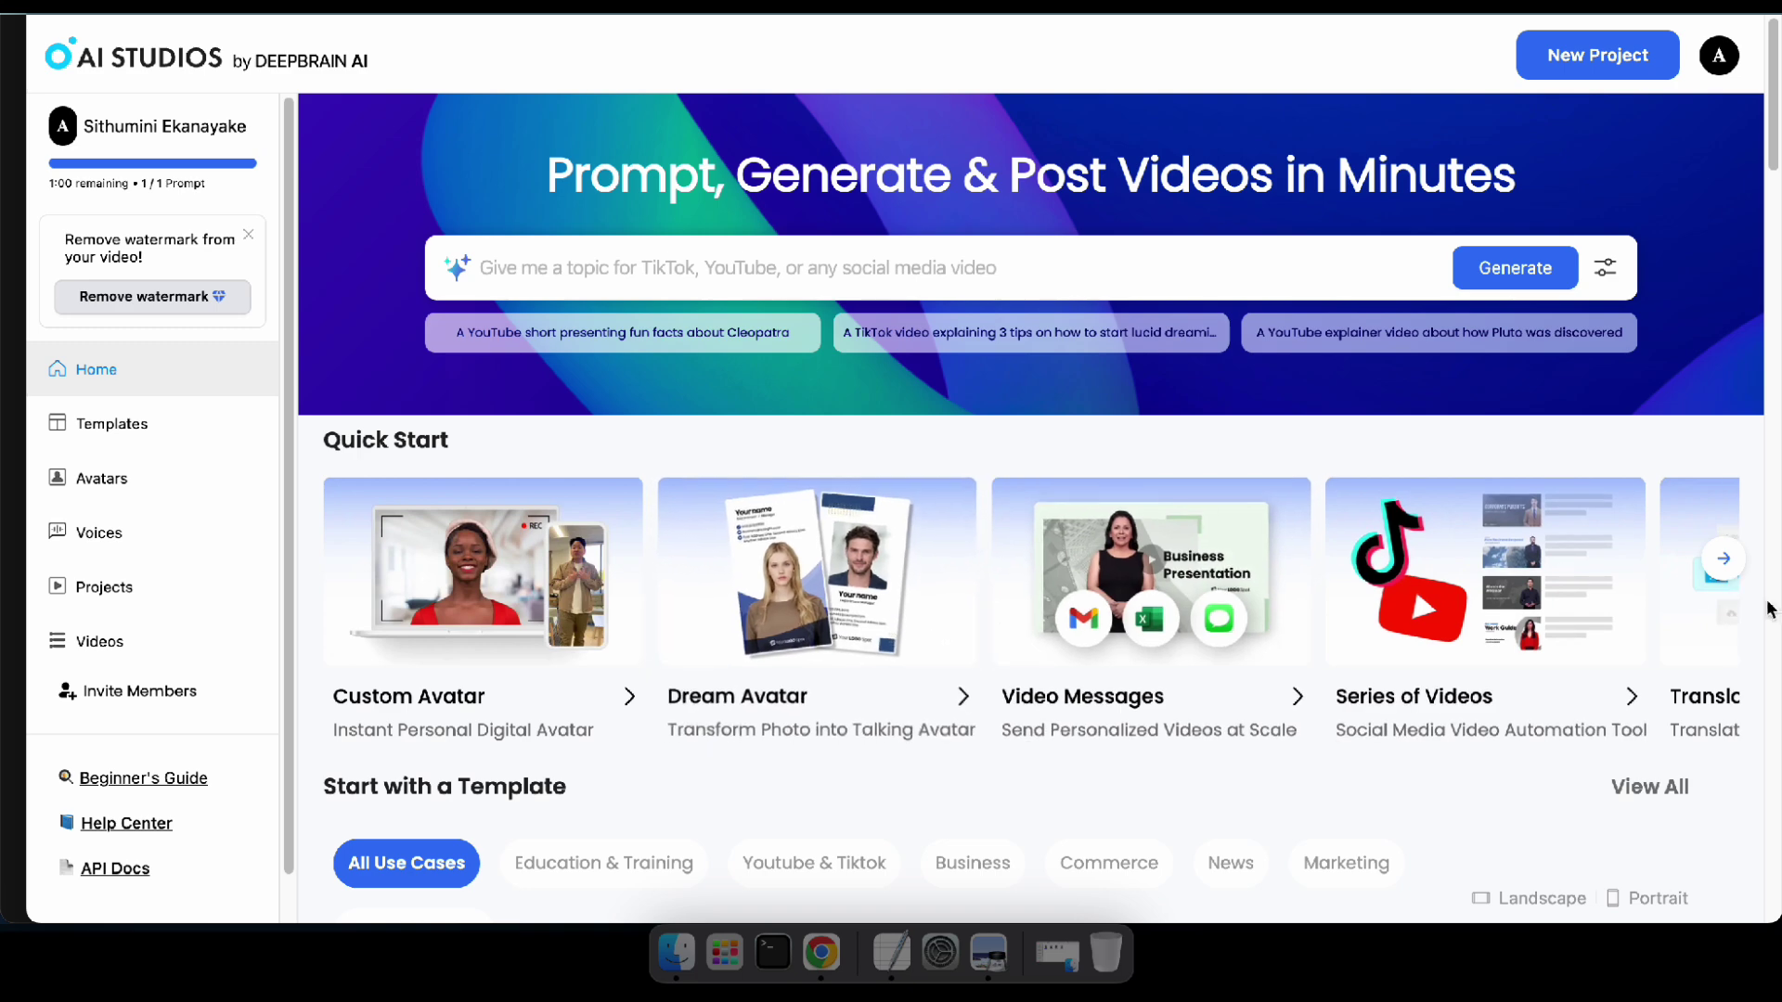
- Scroll the Quick Start carousel to its end and start a project from the Default Template
left_click(1724, 559)
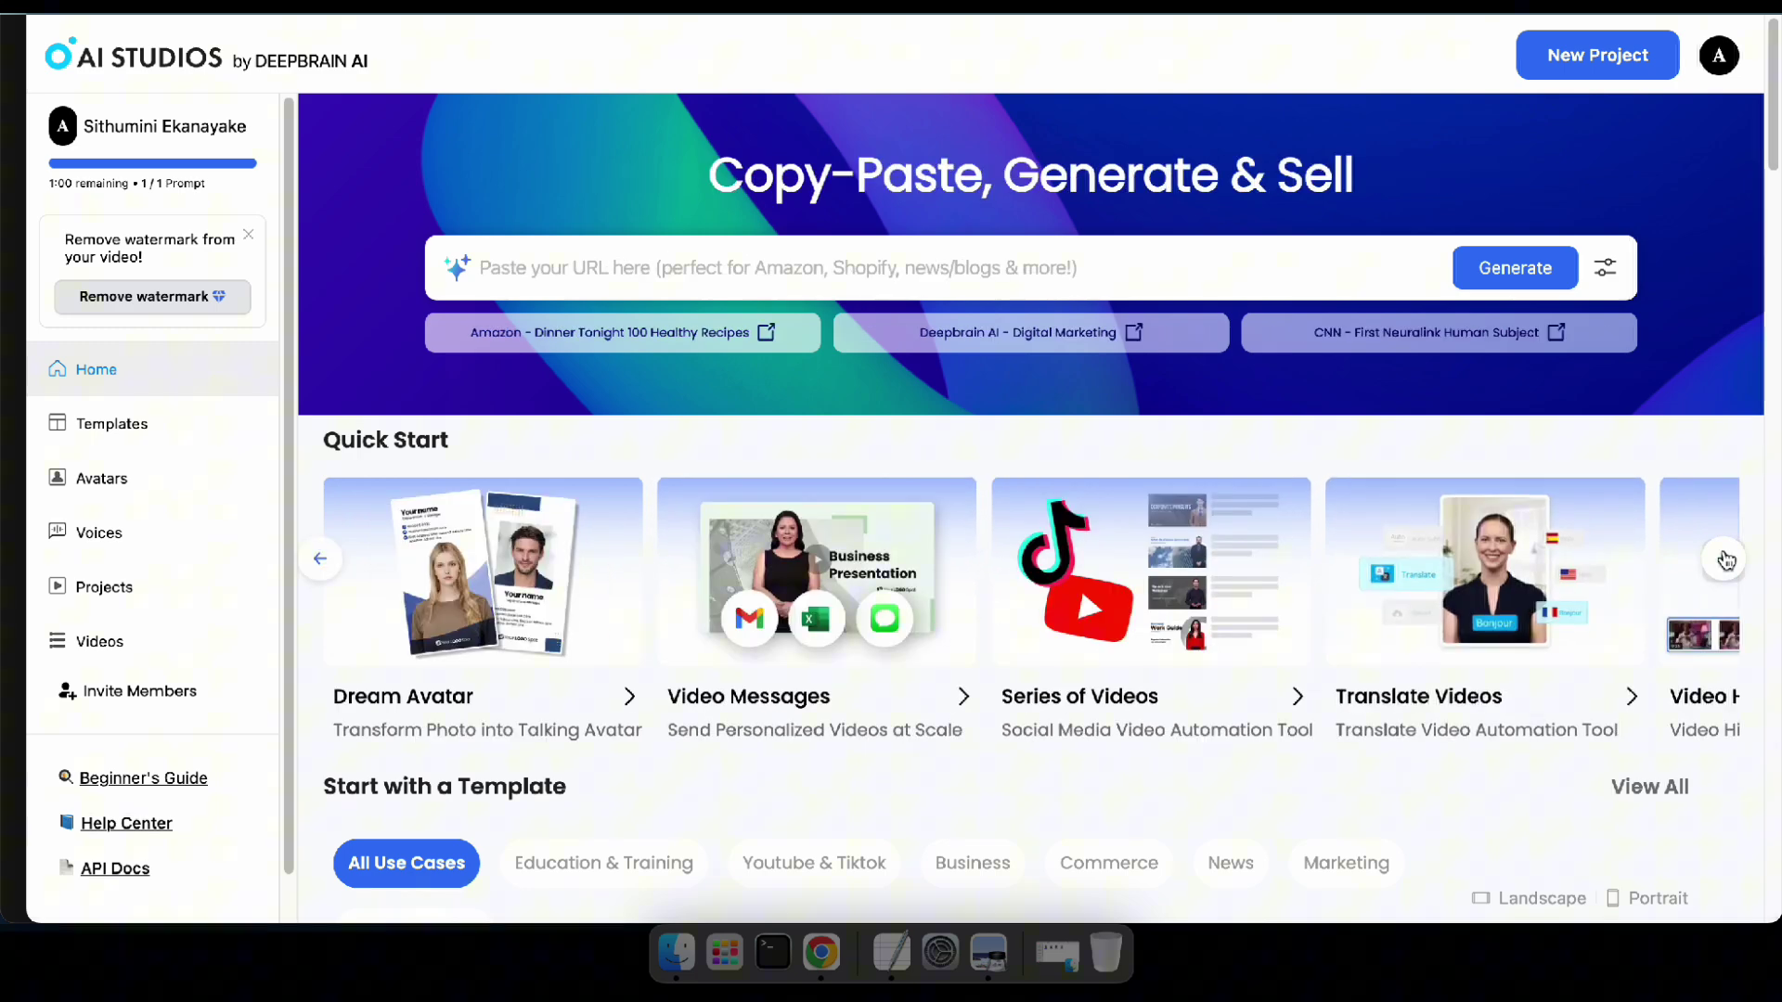
left_click(1724, 559)
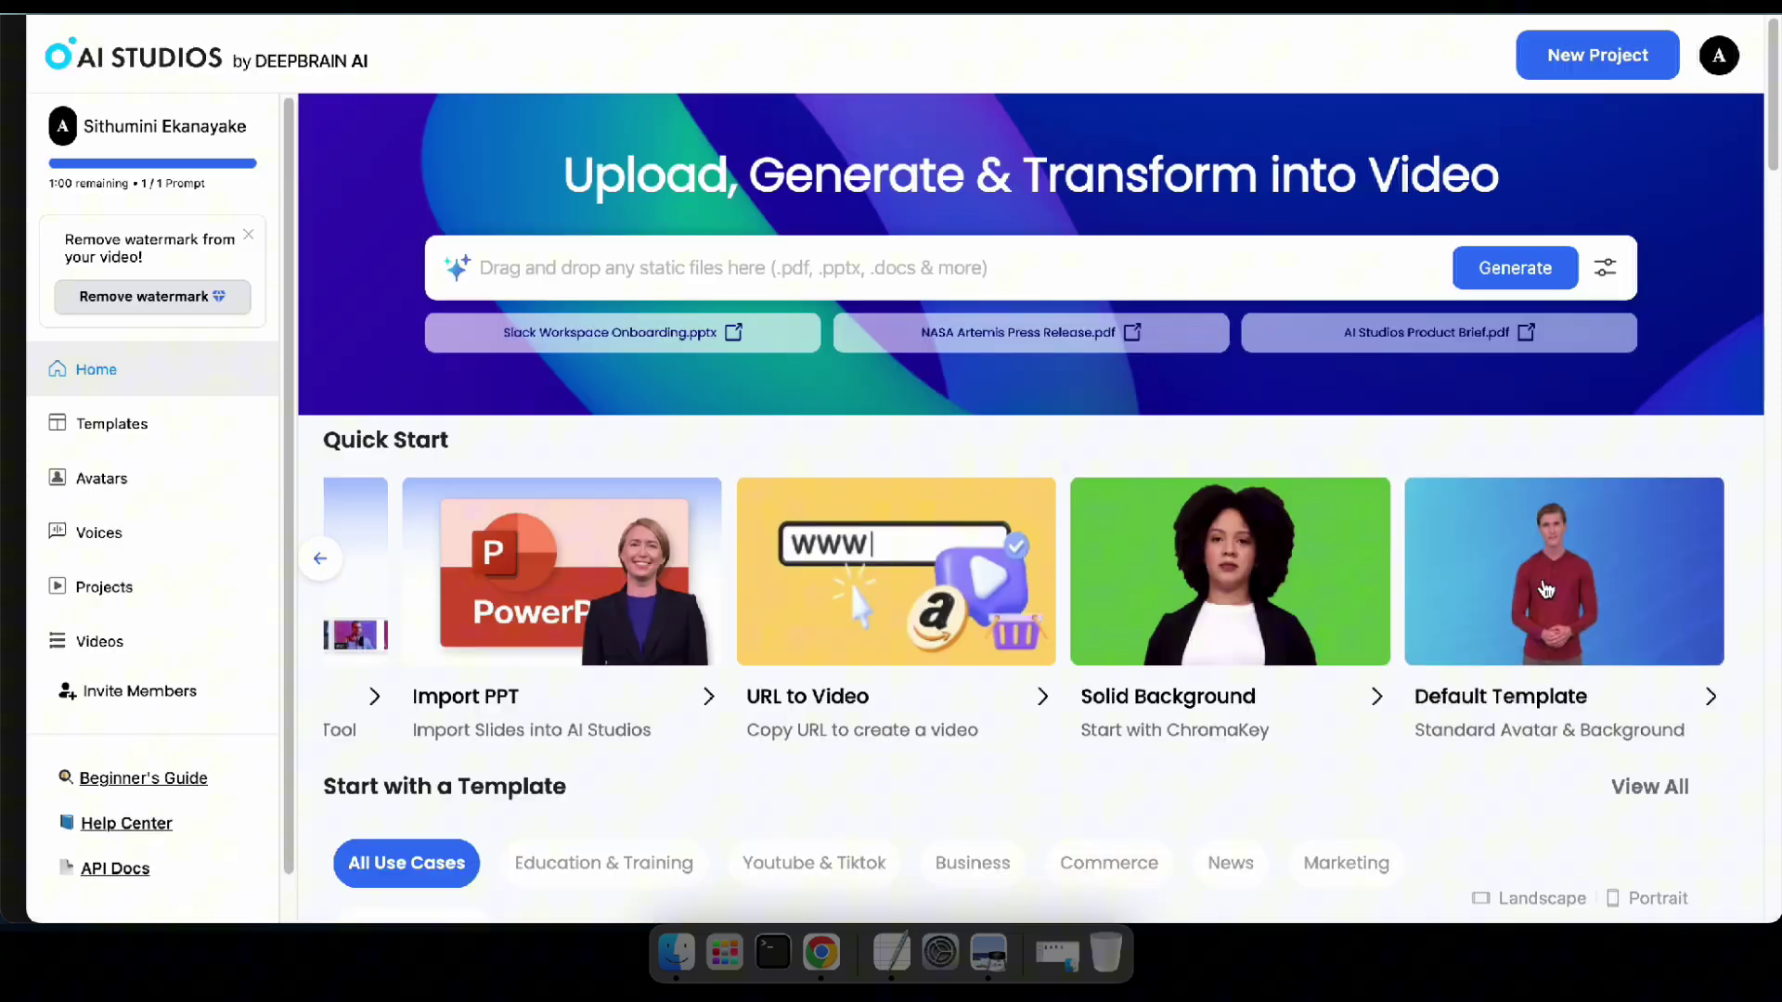
left_click(1545, 589)
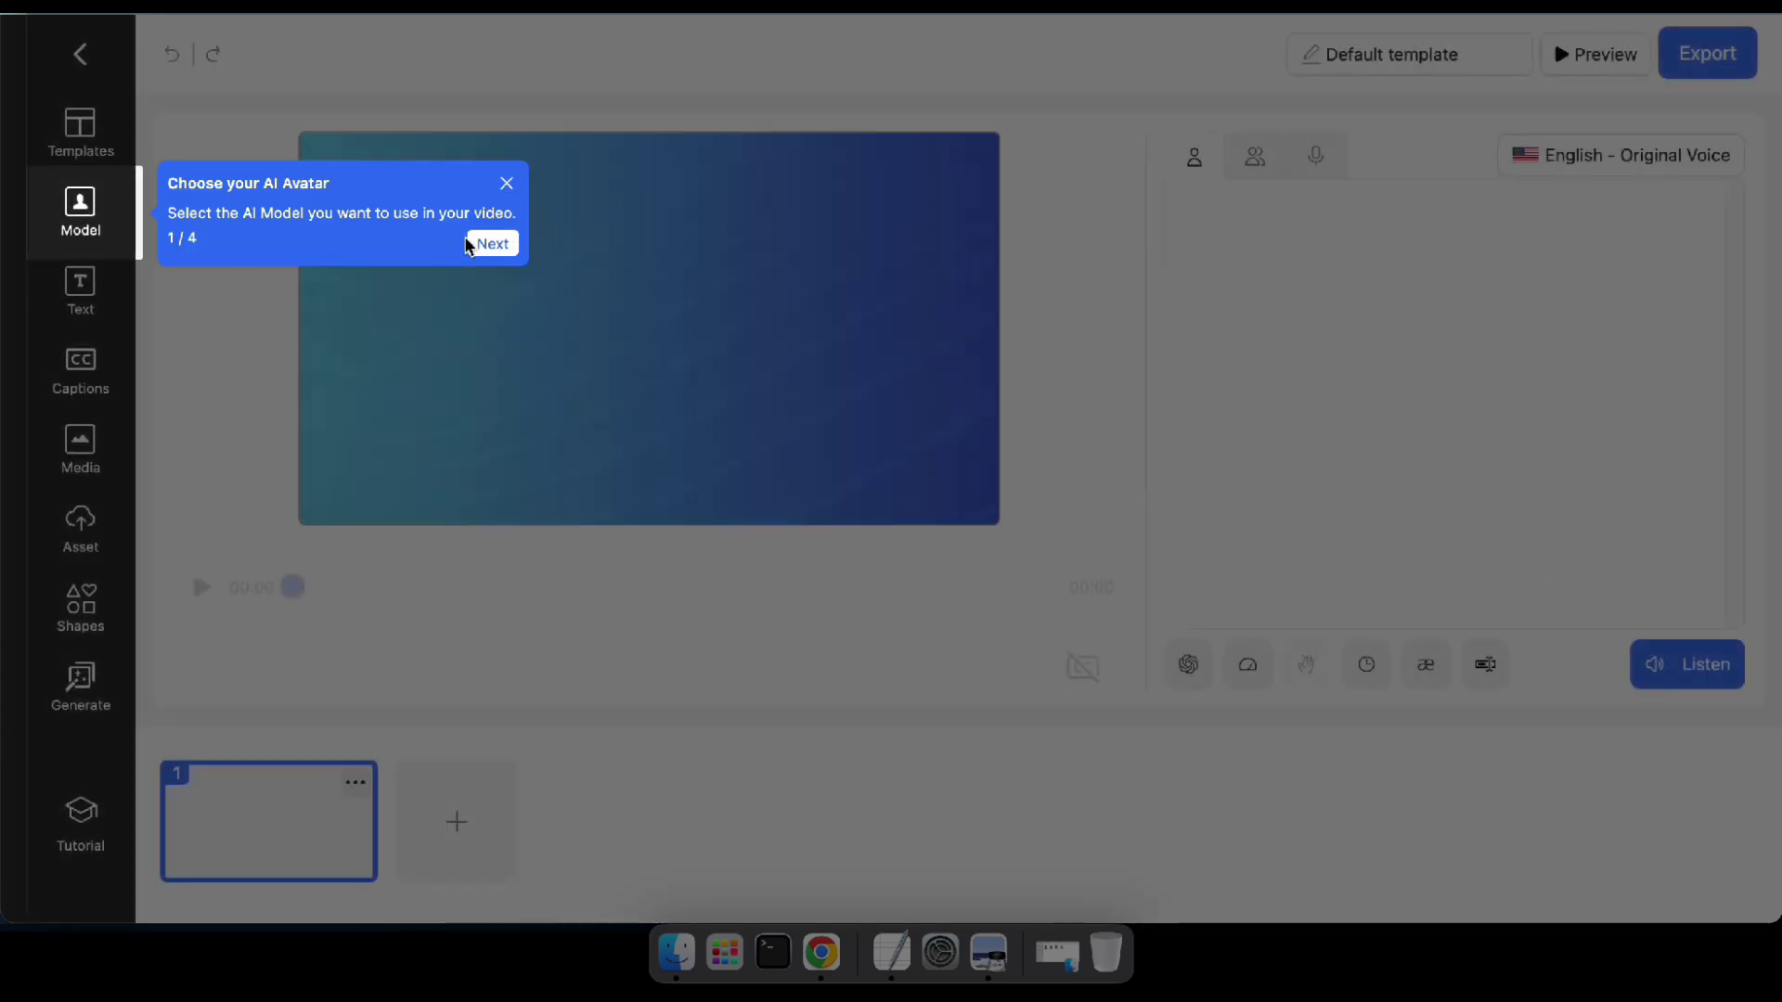
- Dismiss the tip and try switching the avatar to Paige - Peach, closing the upgrade prompt
left_click(506, 183)
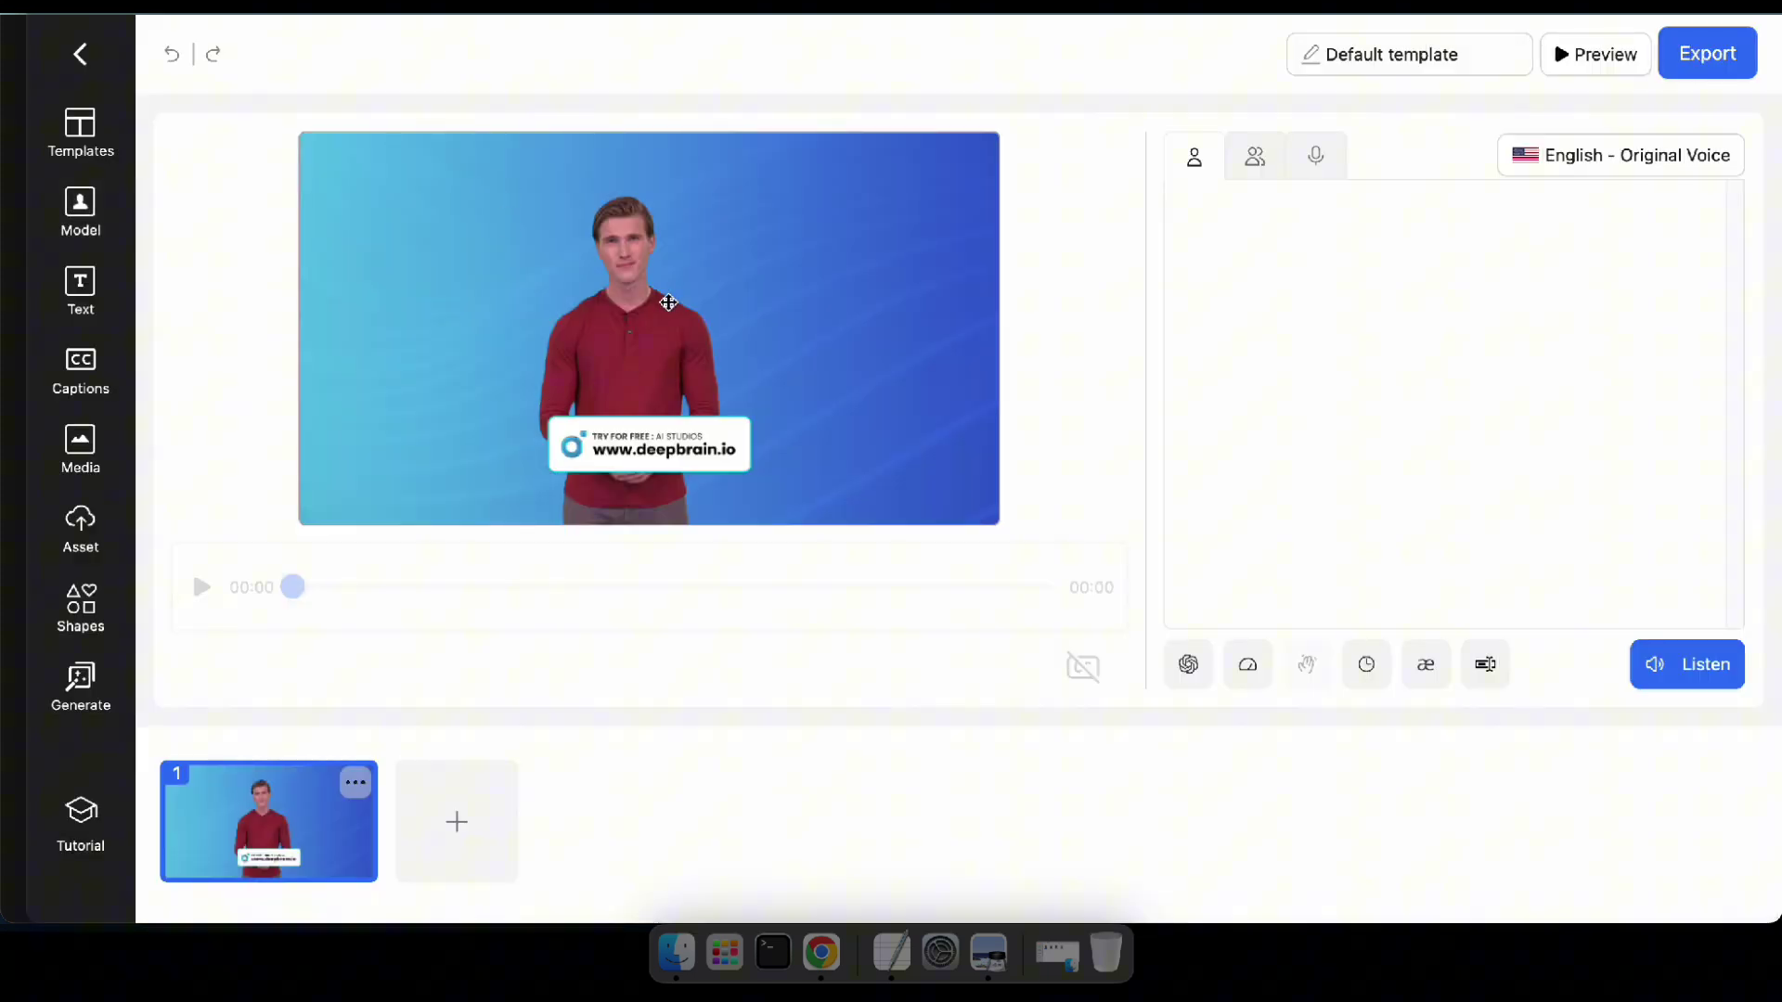
left_click(633, 278)
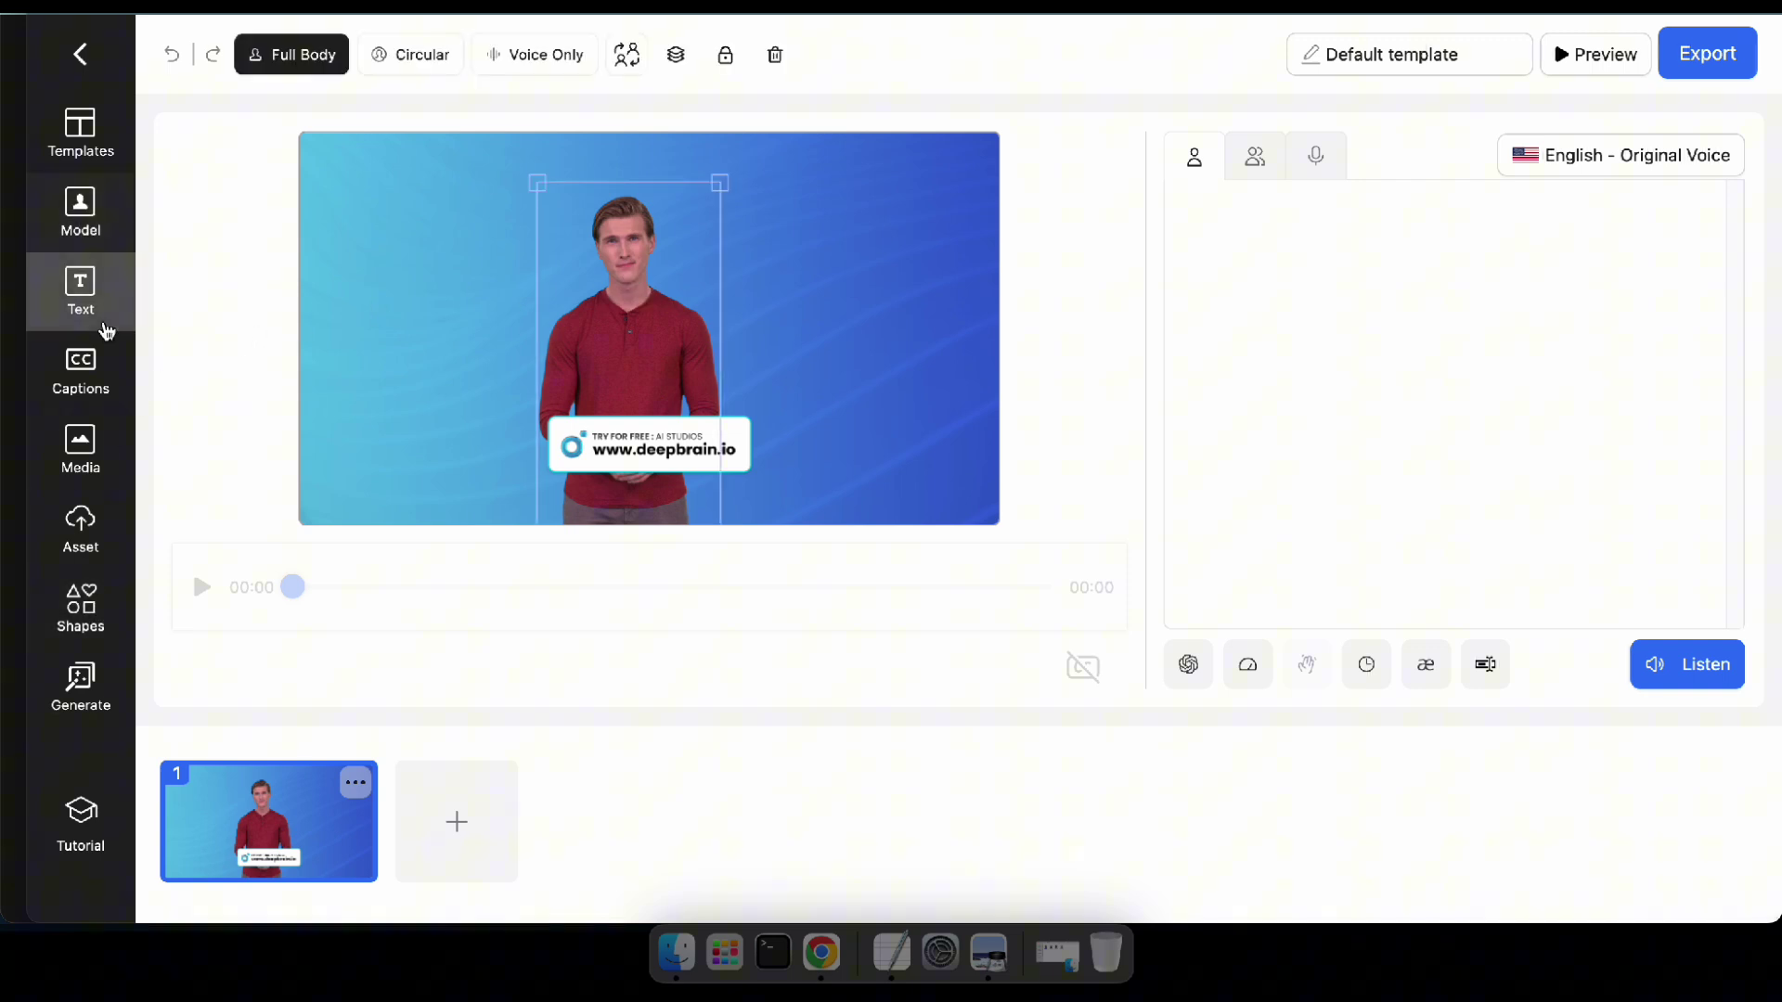
left_click(84, 221)
left_click(303, 713)
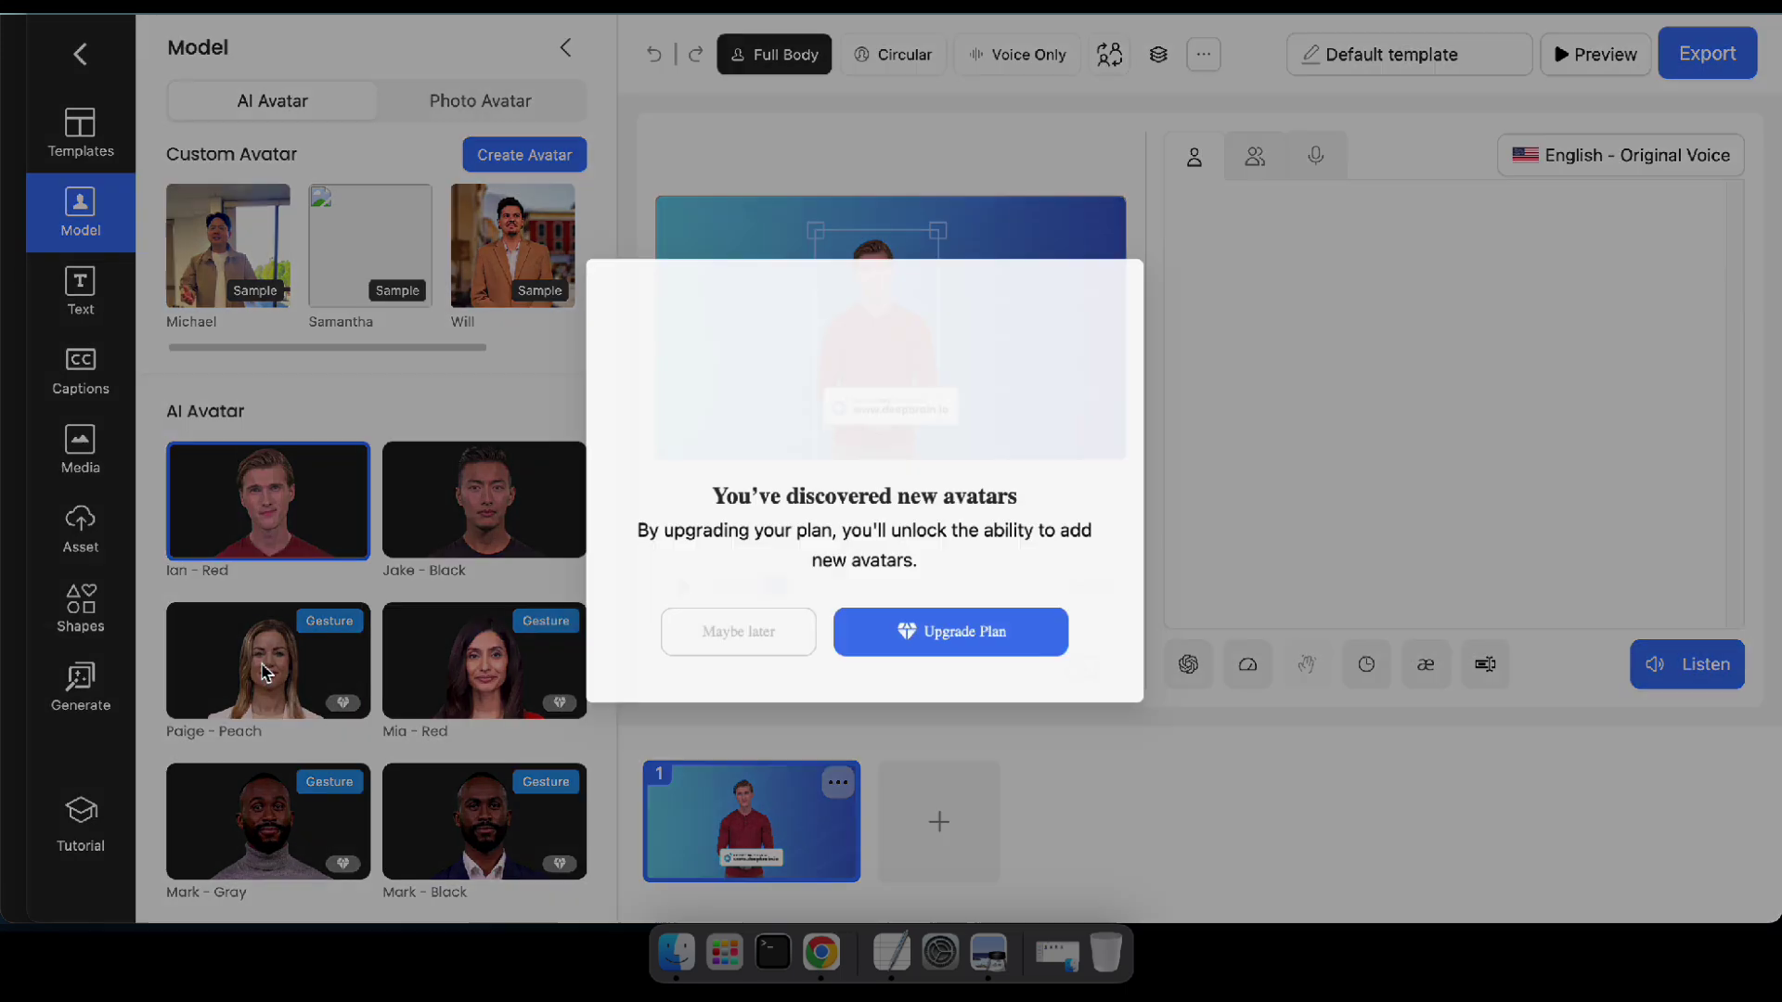
left_click(776, 624)
- Paste the script, change Lisa to Jake and Akool to Deepbrain, then preview it
left_click(1376, 374)
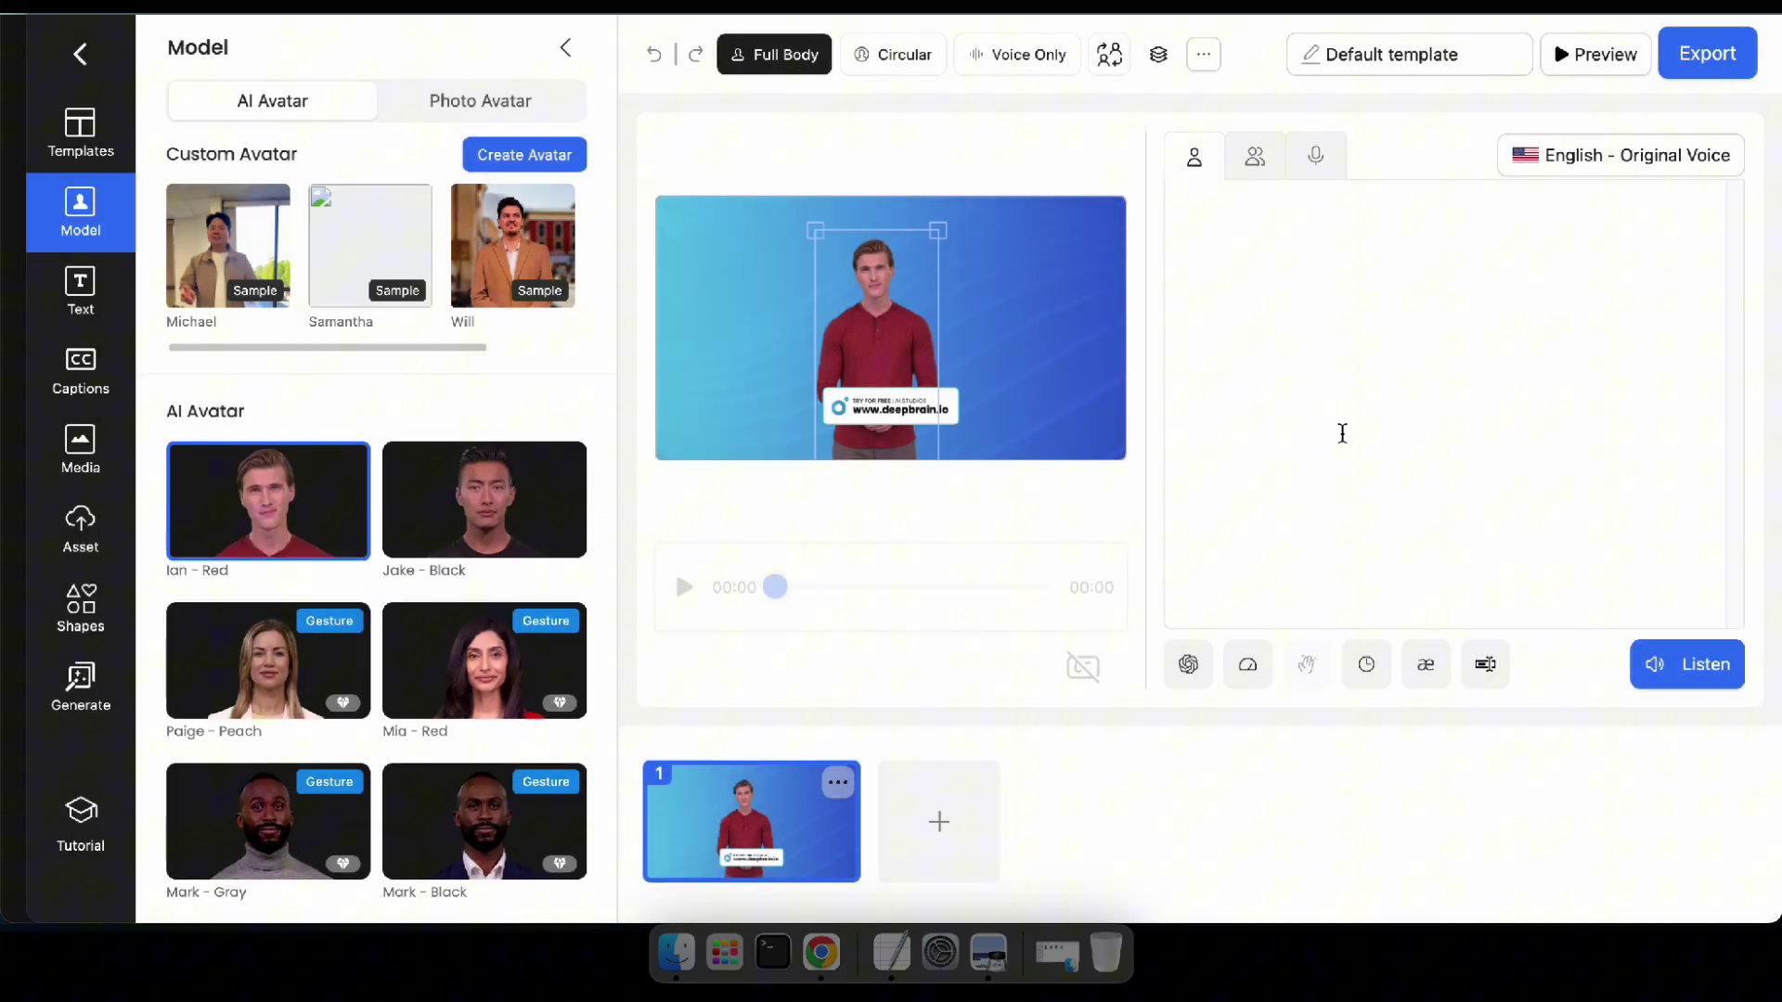
type("Hi there! I'm Lisa from Akool. In today's quick demo, I'll show you how to create a stunningly realistic avatar for your videos. It's fast, easy, and perfect for bringing your content to life. Let's dive in!")
double_click(1347, 256)
type("Jake")
left_click(1464, 256)
key("BackSpace")
key("BackSpace")
key("BackSpace")
key("BackSpace")
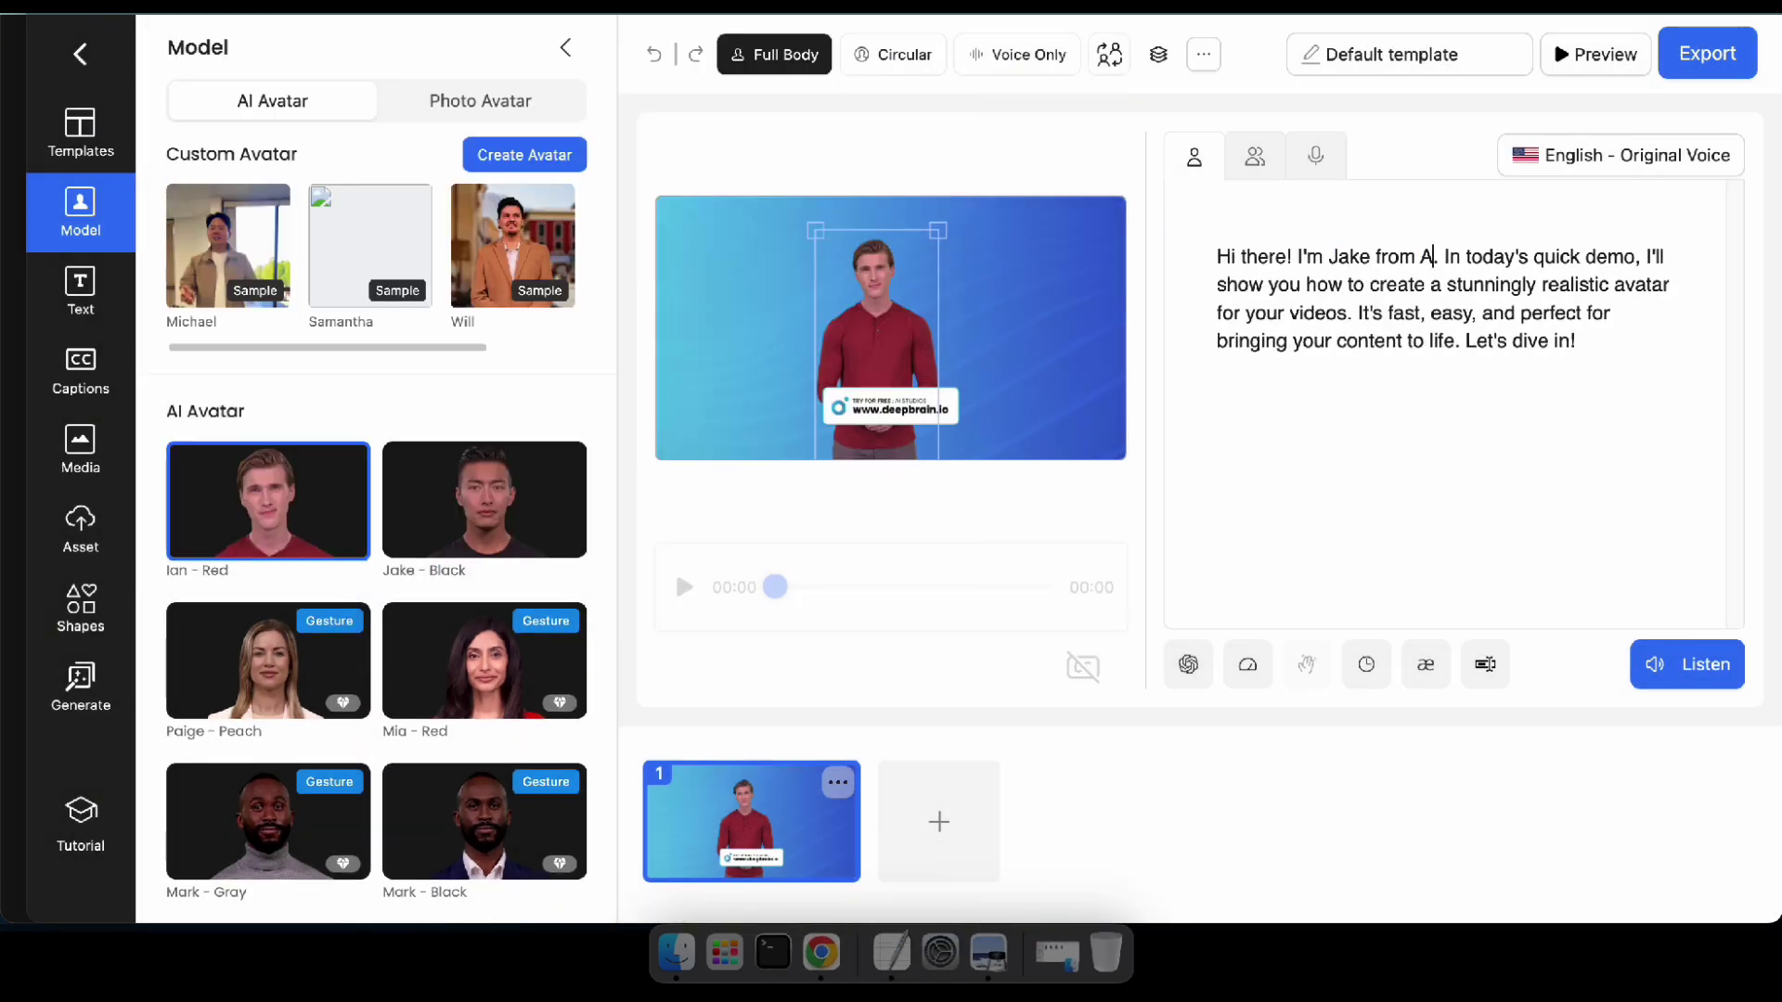
key("BackSpace")
type("Deepbrain")
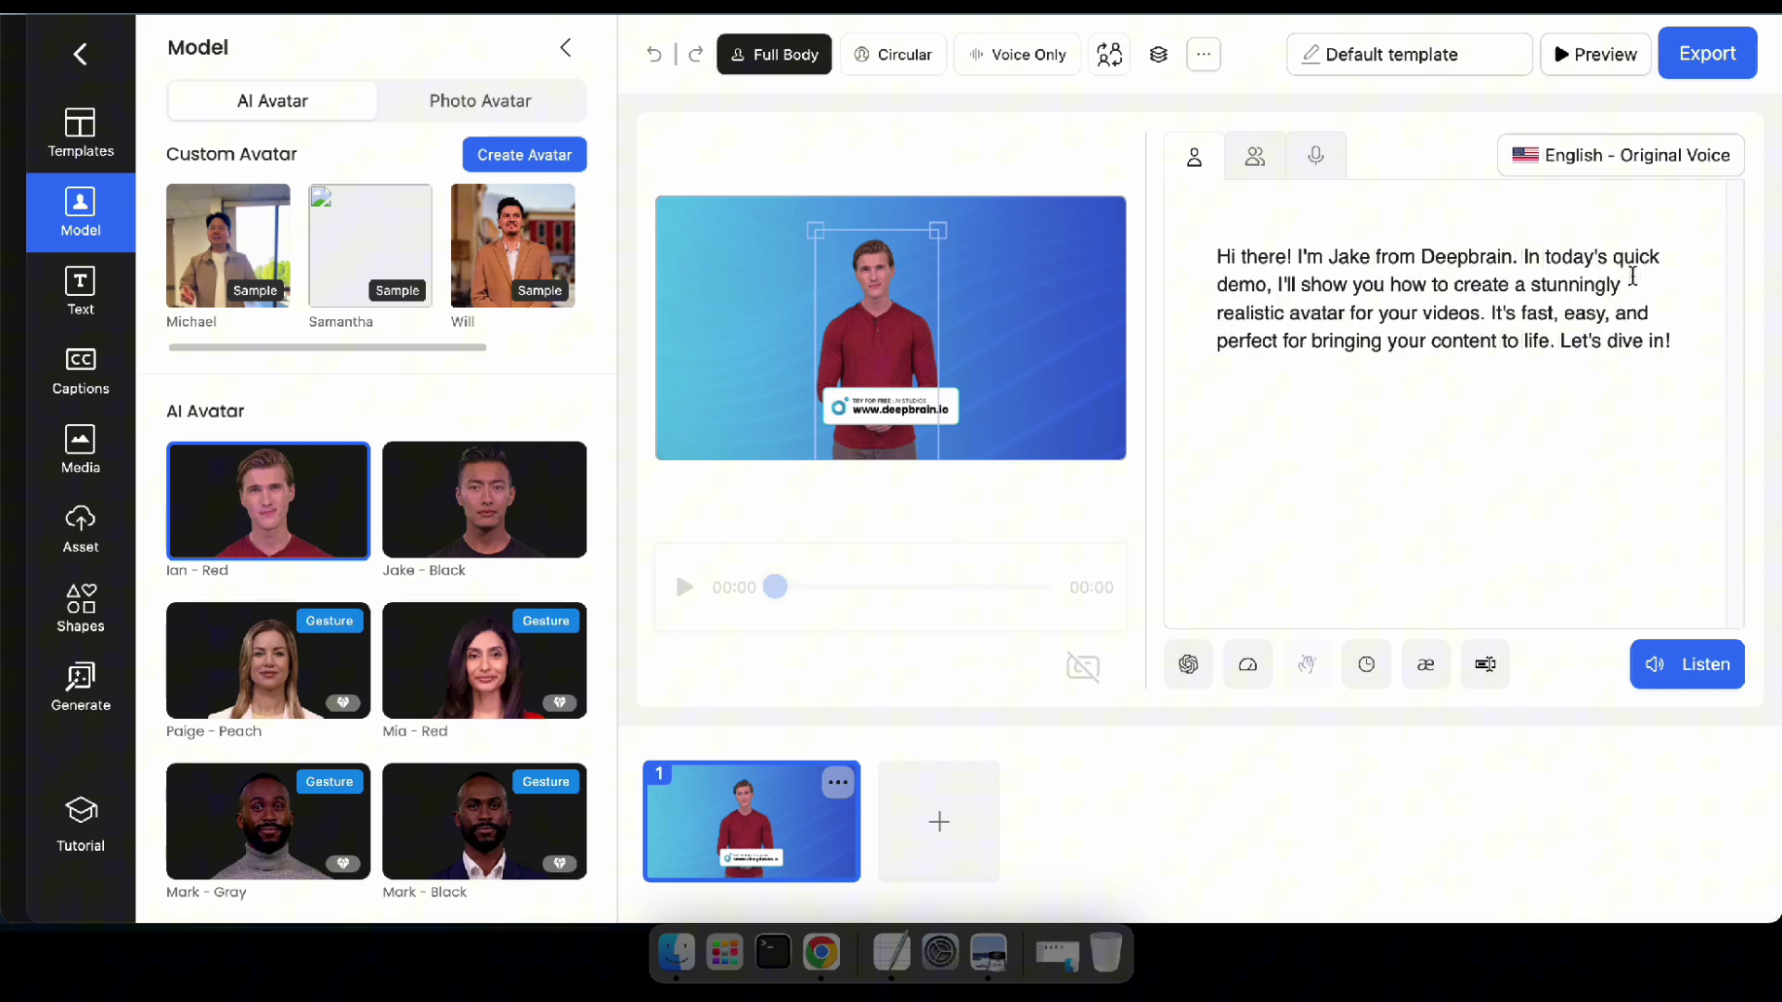
left_click(1569, 54)
- Close the preview and export the entire 15-second video from Export Setting
left_click(1512, 167)
left_click(1706, 53)
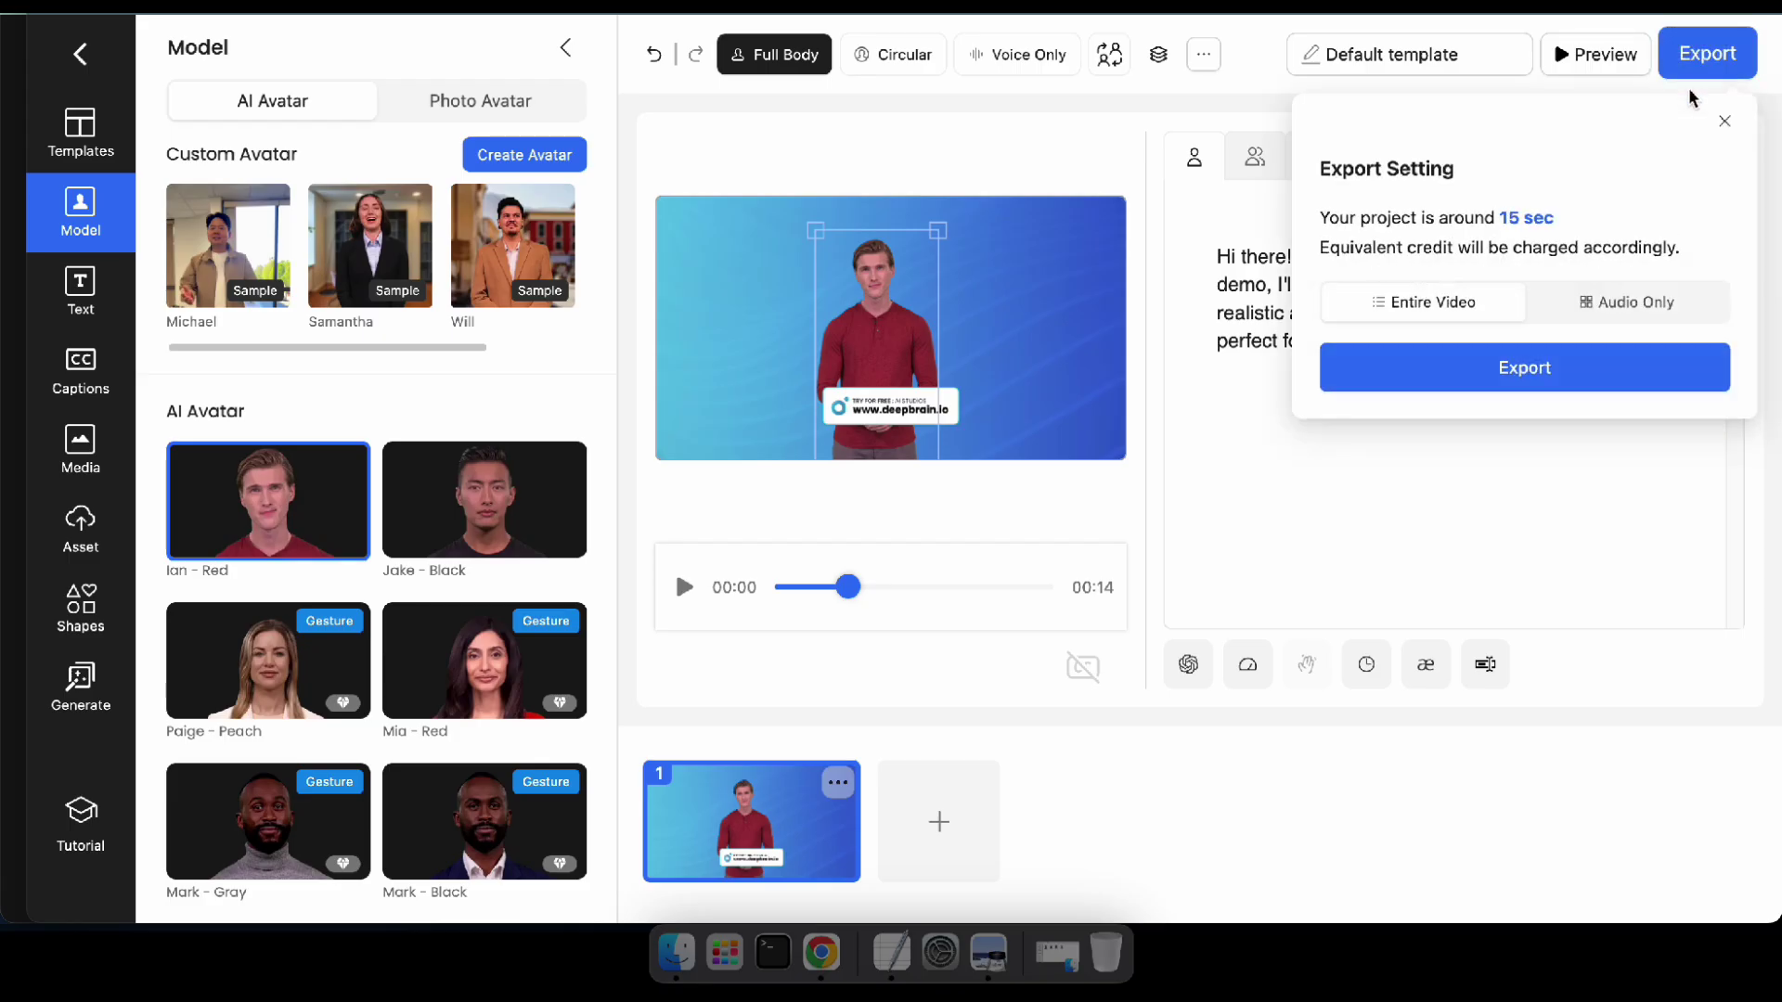
left_click(1513, 371)
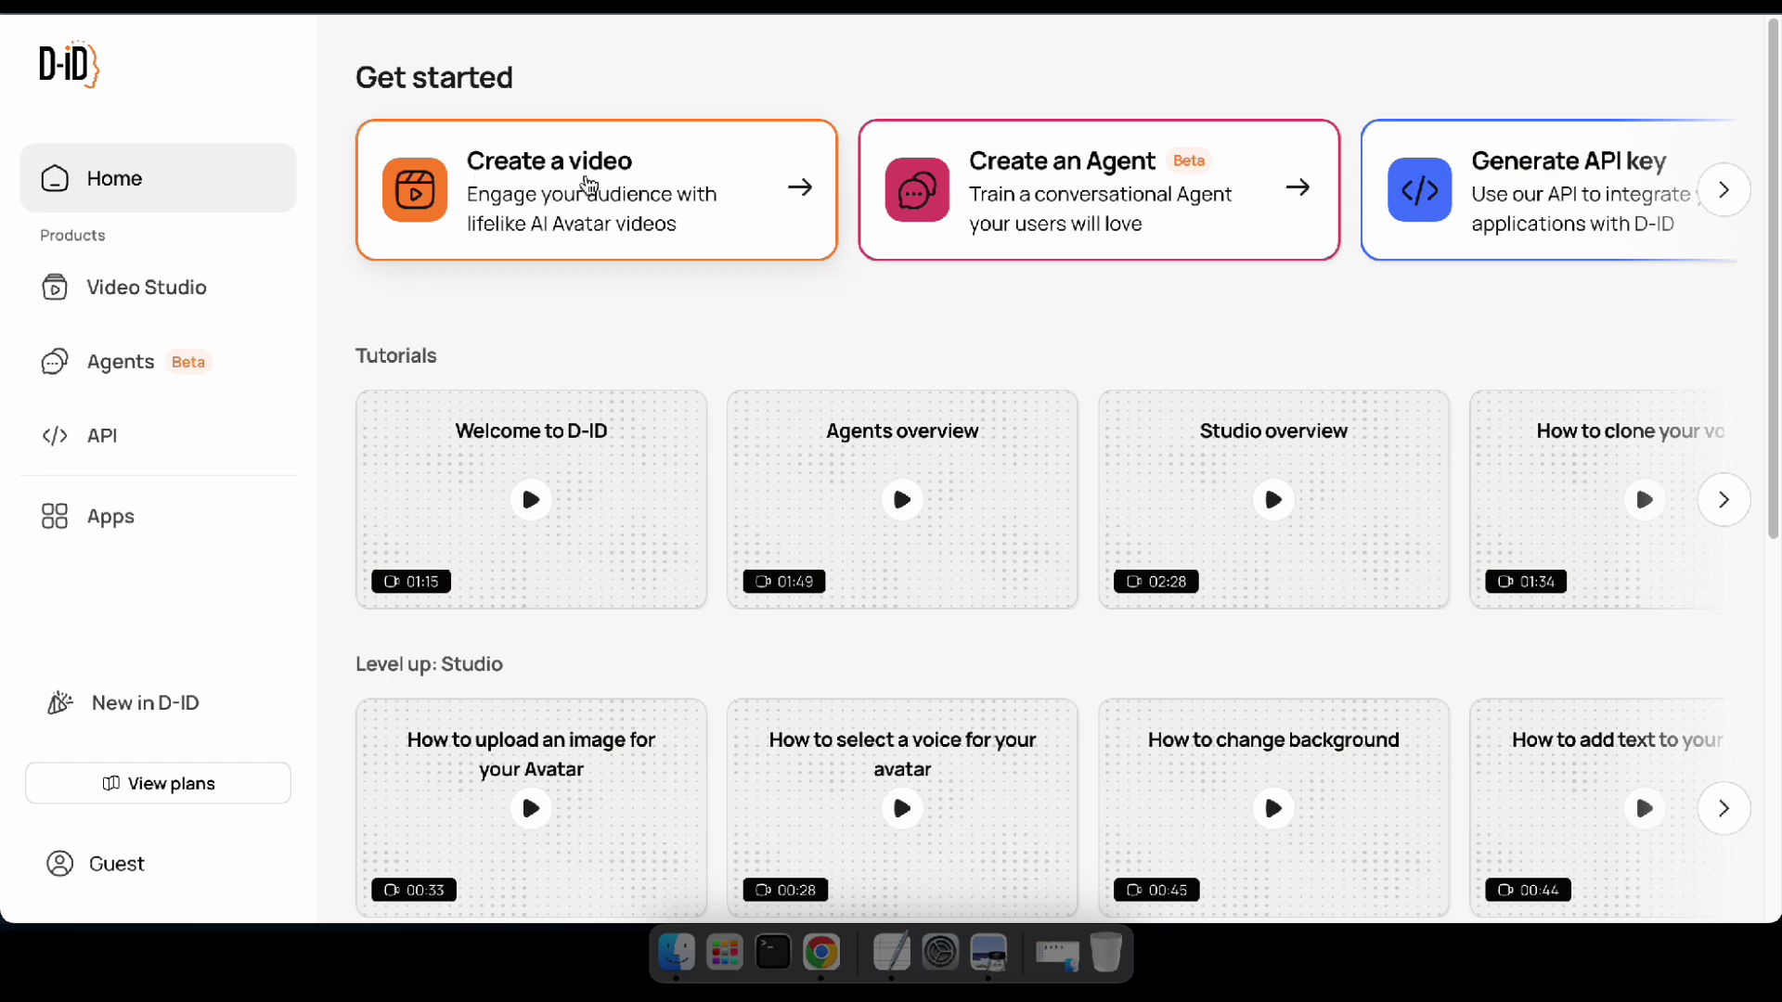
- Create a new D-ID video, filter to Standard avatars, and choose the pink-shirt woman
left_click(588, 183)
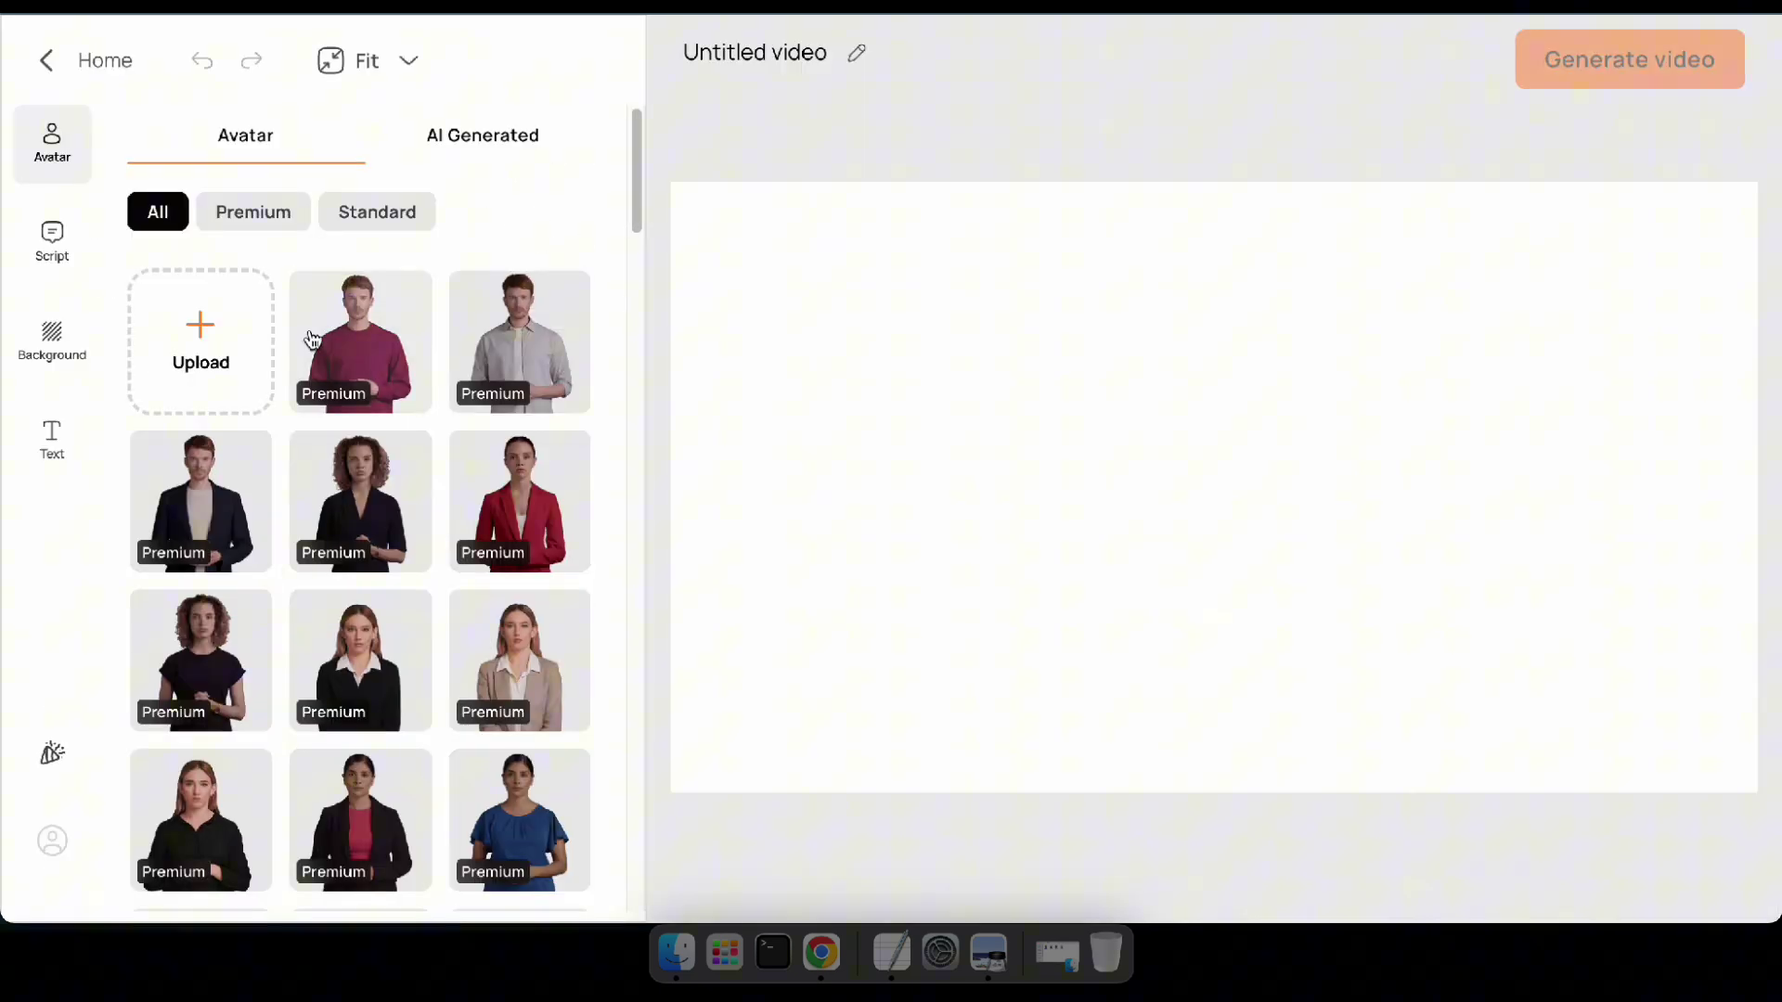
scroll(459, 673, "down", 7)
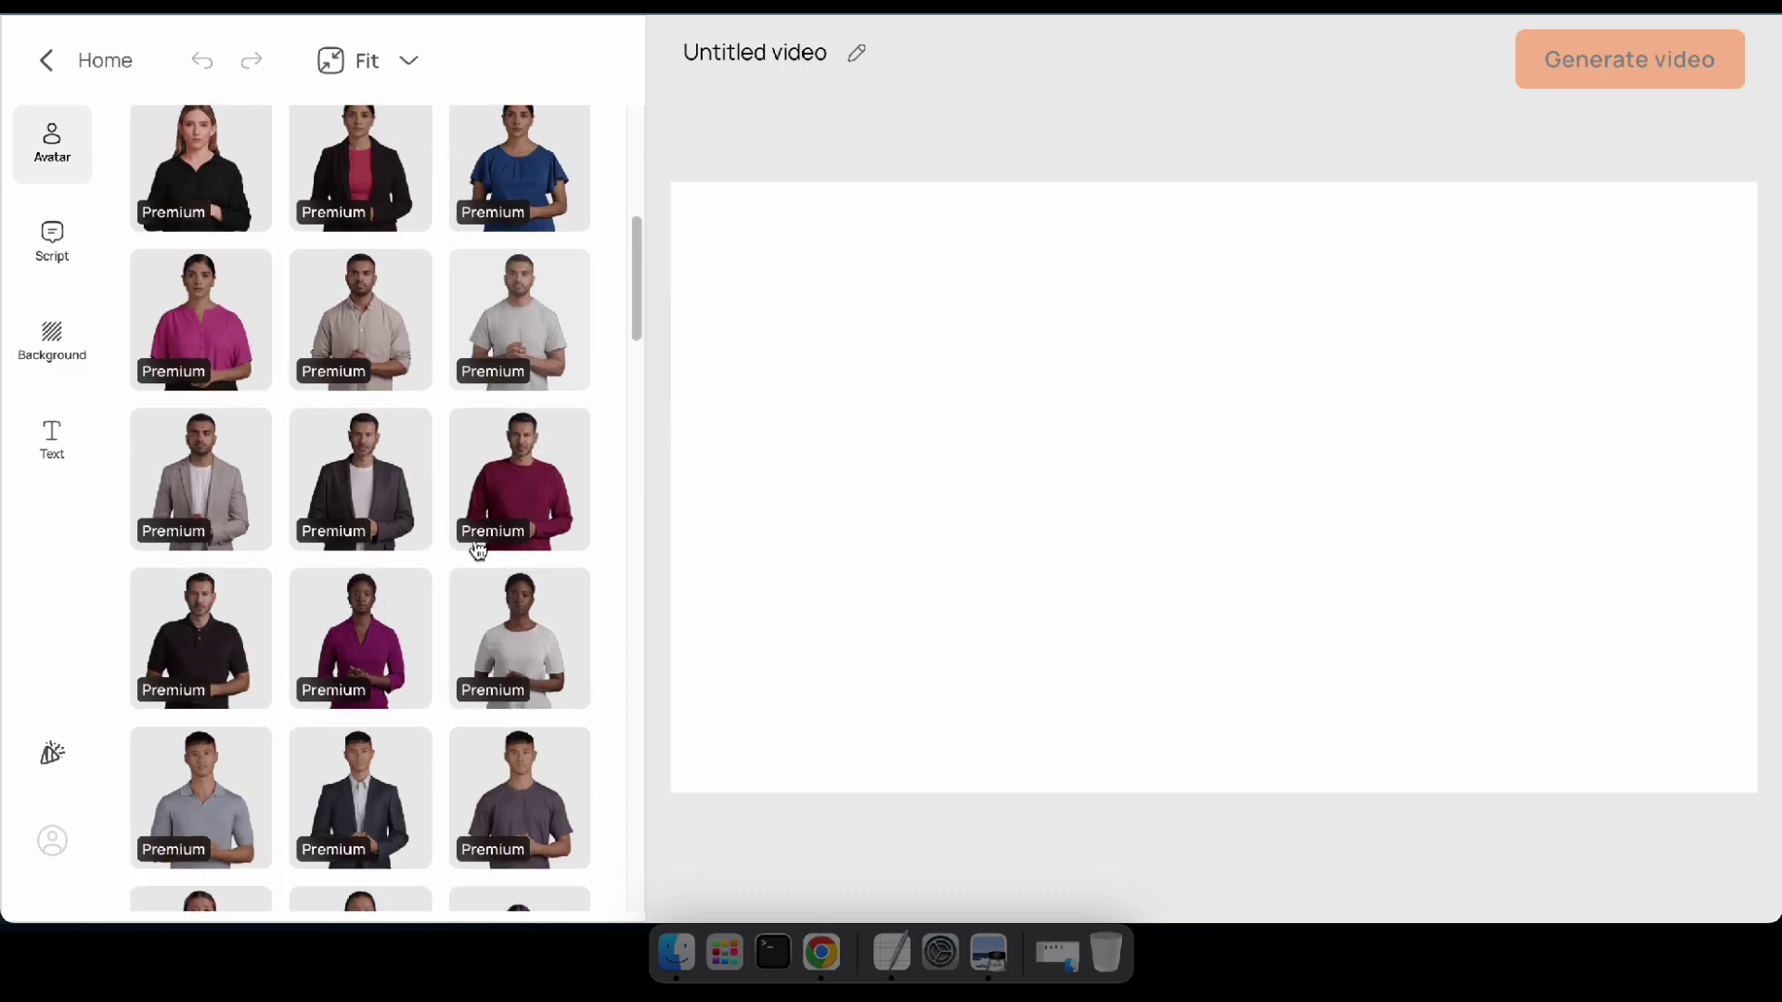
scroll(478, 551, "up", 7)
left_click(363, 220)
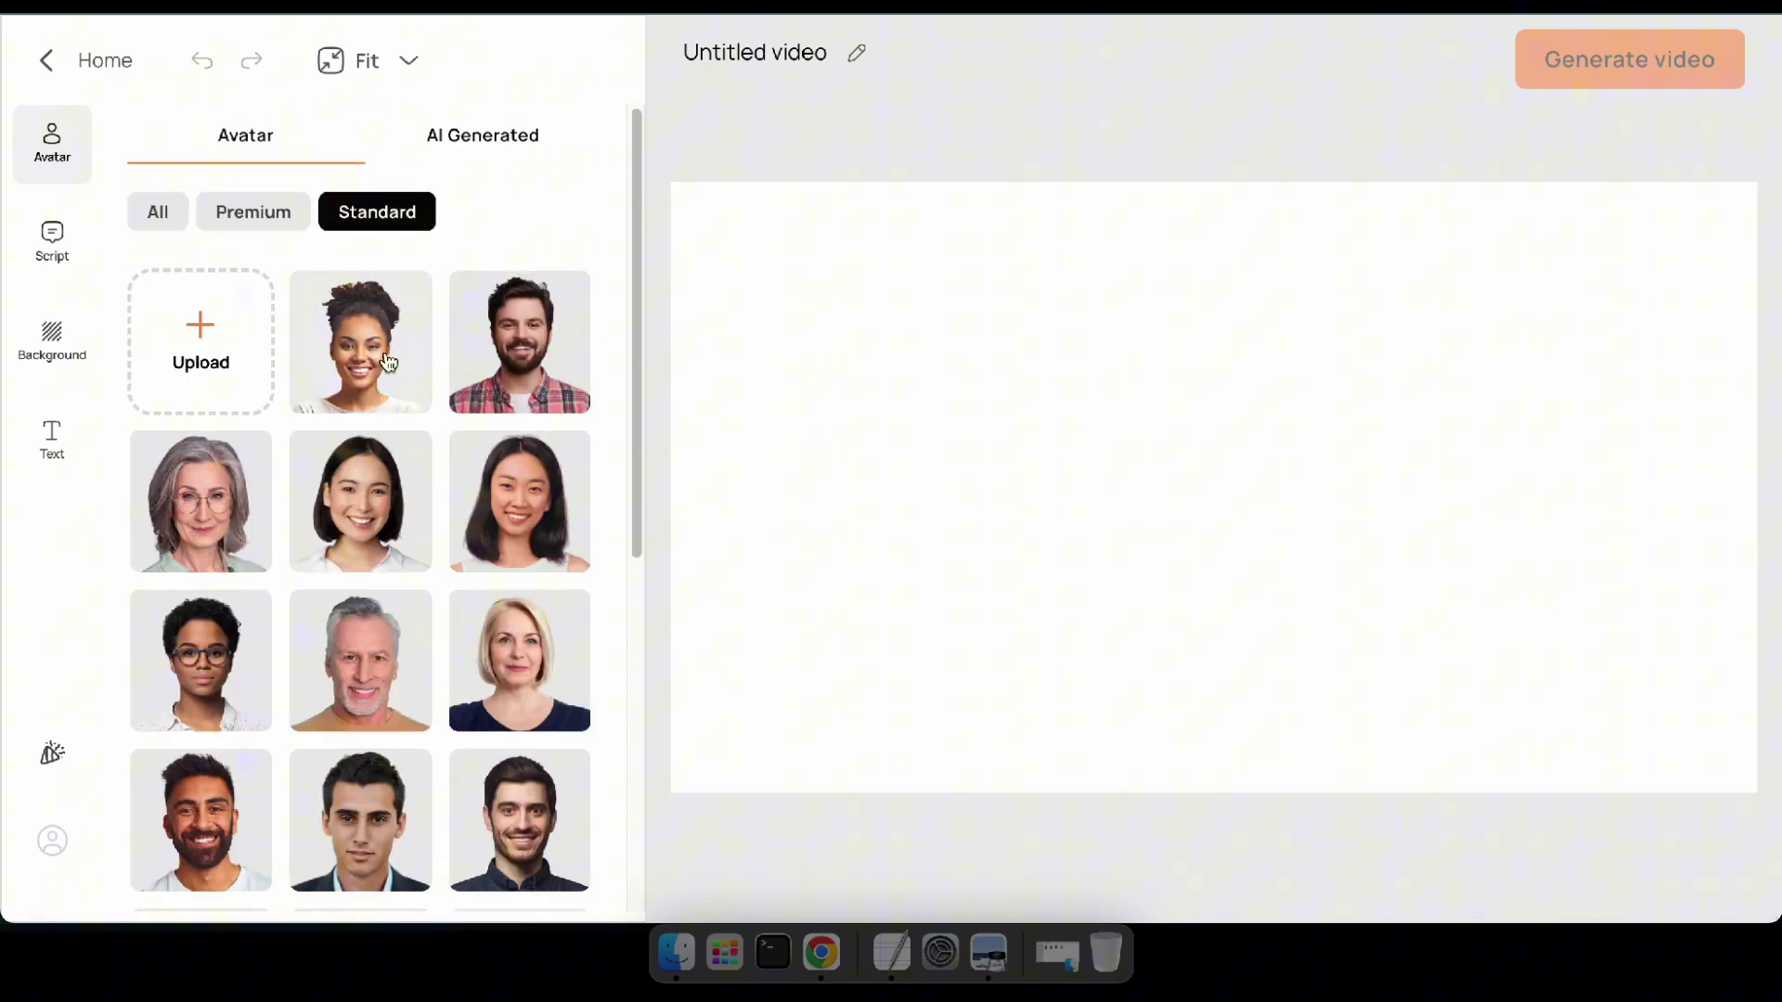
scroll(460, 423, "down", 5)
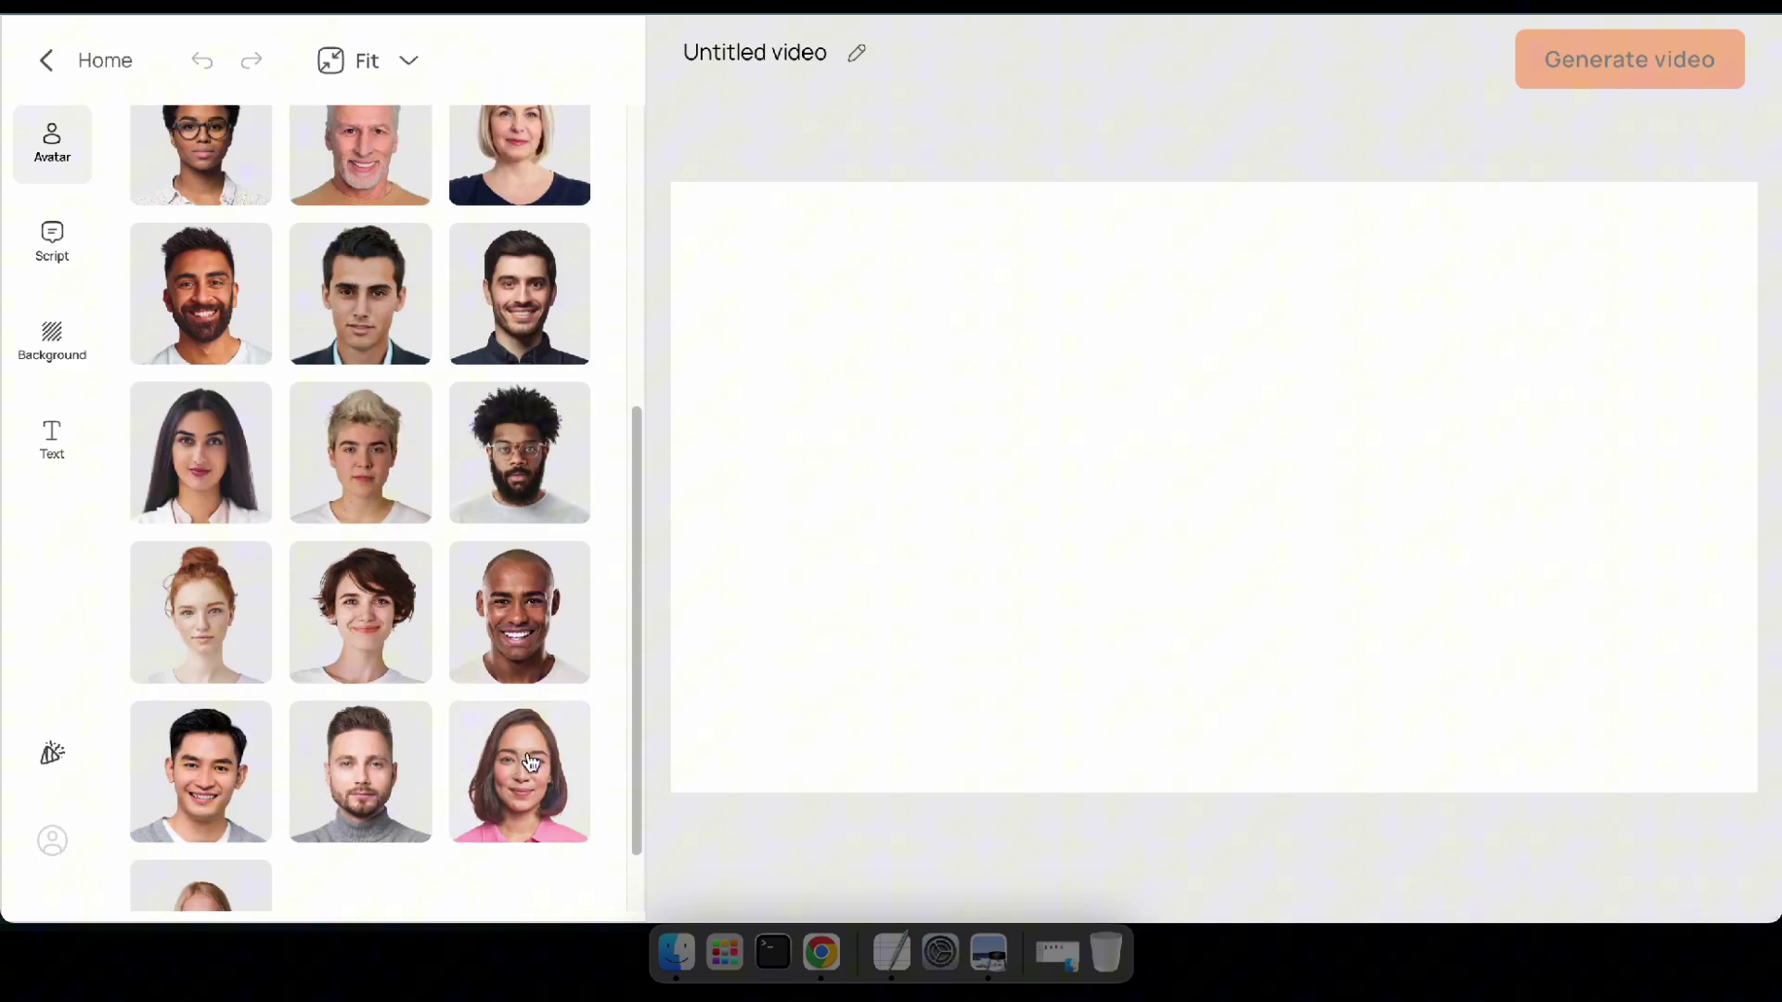
left_click(531, 762)
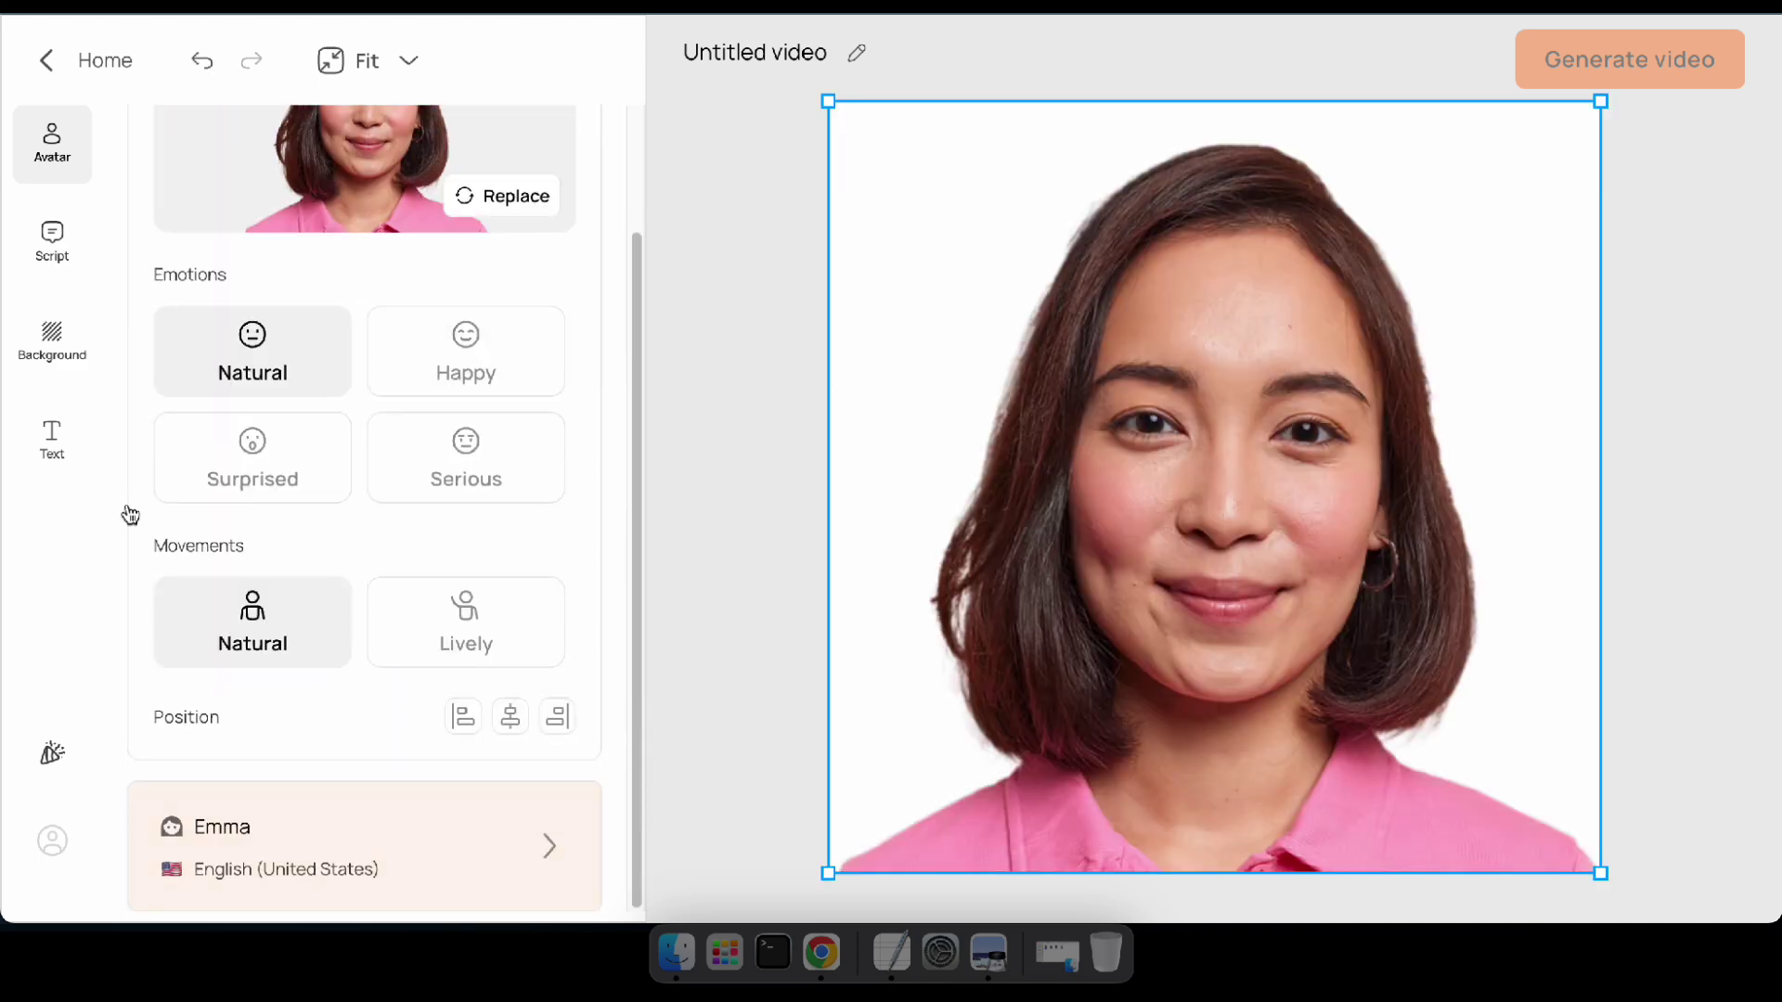
- Paste the script and trim it to "In today's quick demo, I'll show you how."
left_click(52, 241)
key("super+Tab")
key("super+c")
key("super+Tab")
left_click(250, 199)
key("super+v")
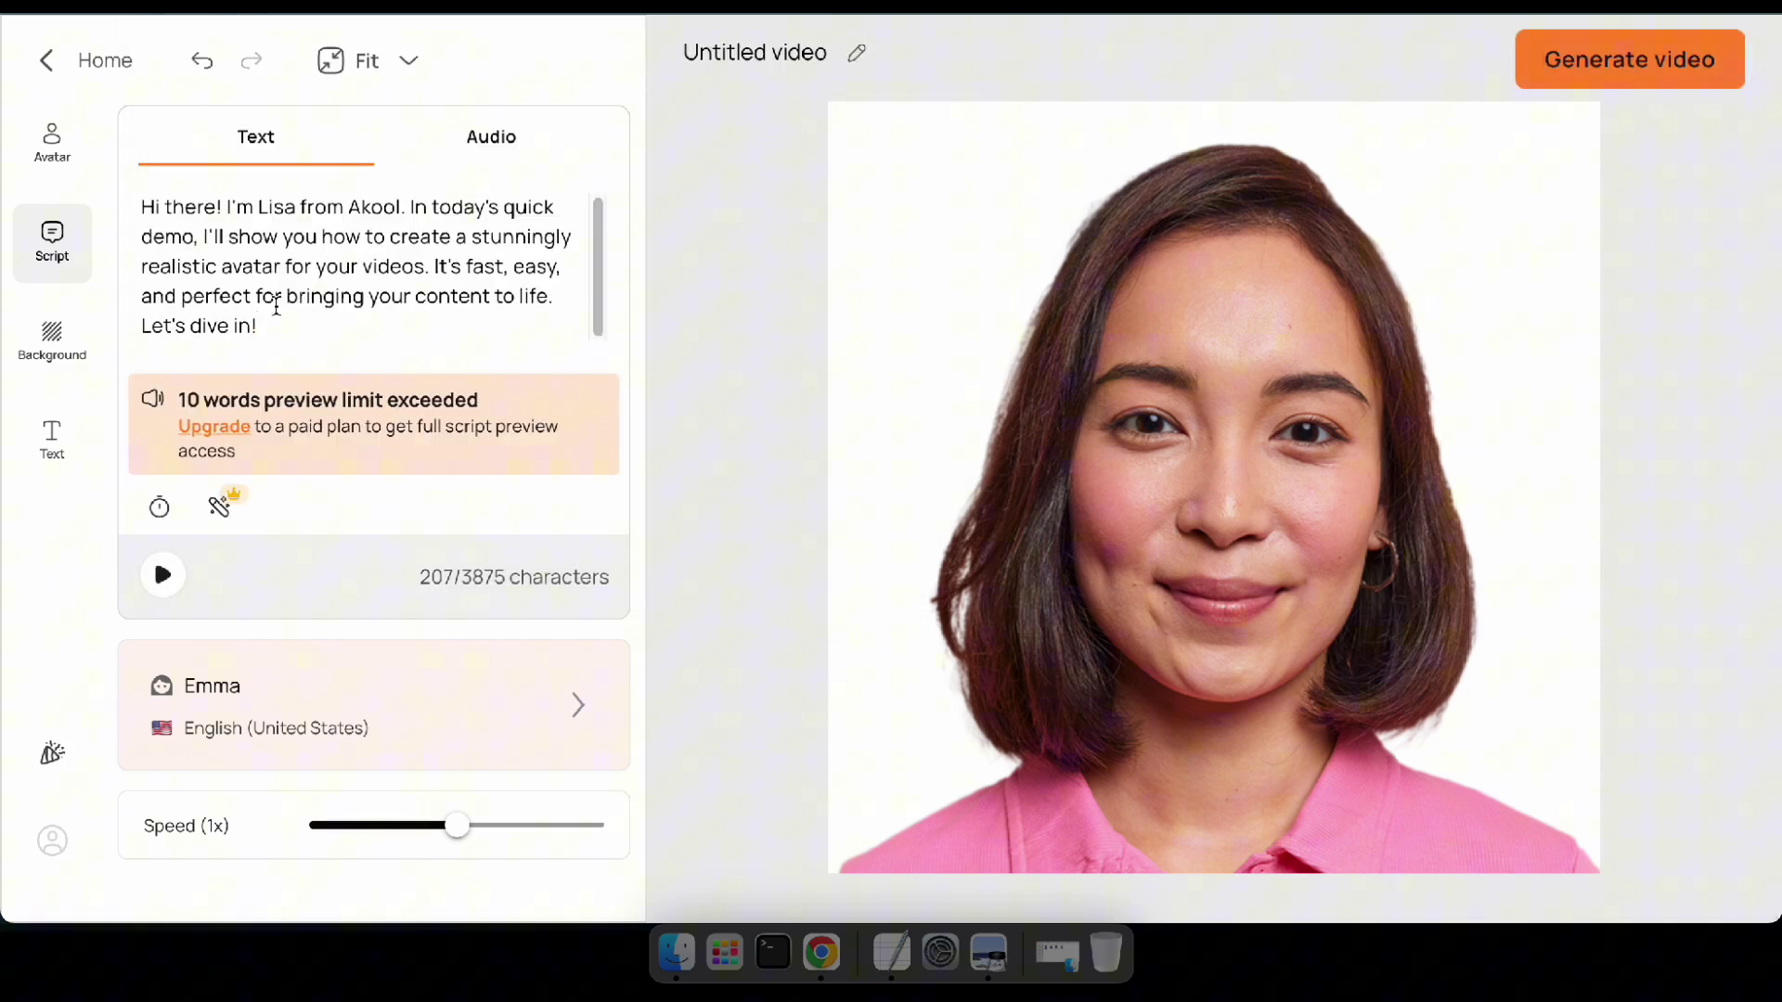
left_click(407, 207)
key("super+BackSpace")
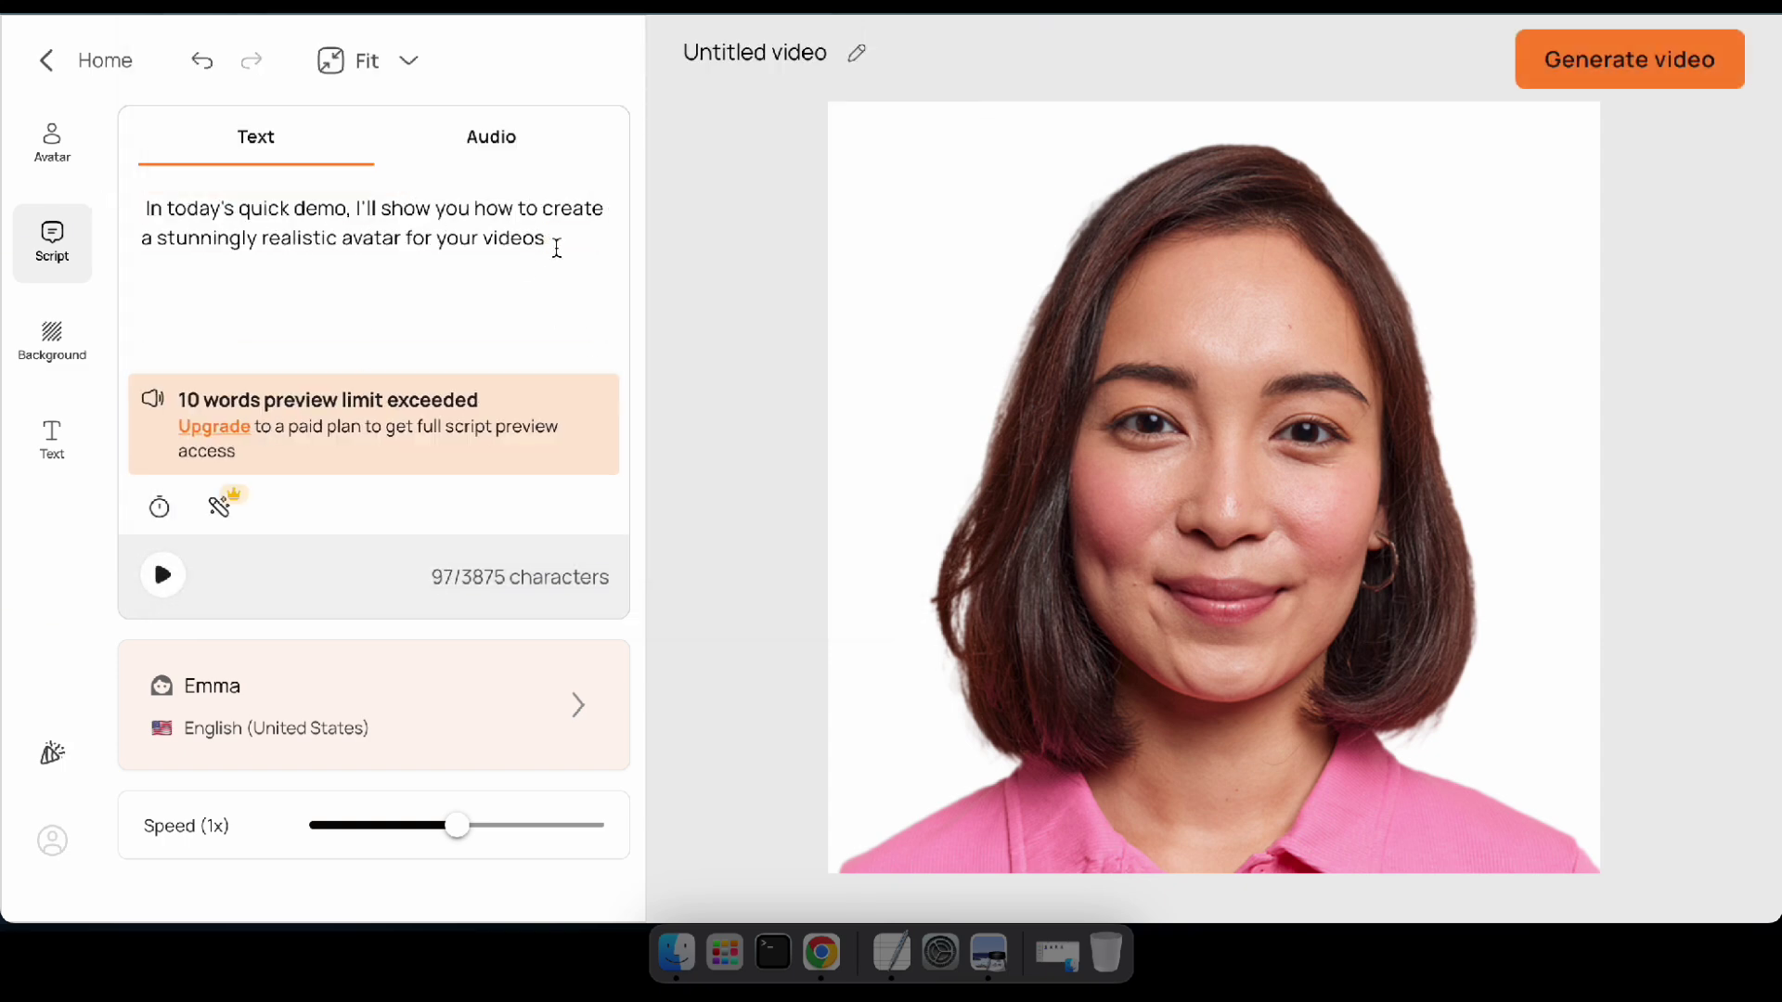
key("super+BackSpace")
key("alt+BackSpace")
key("alt+BackSpace")
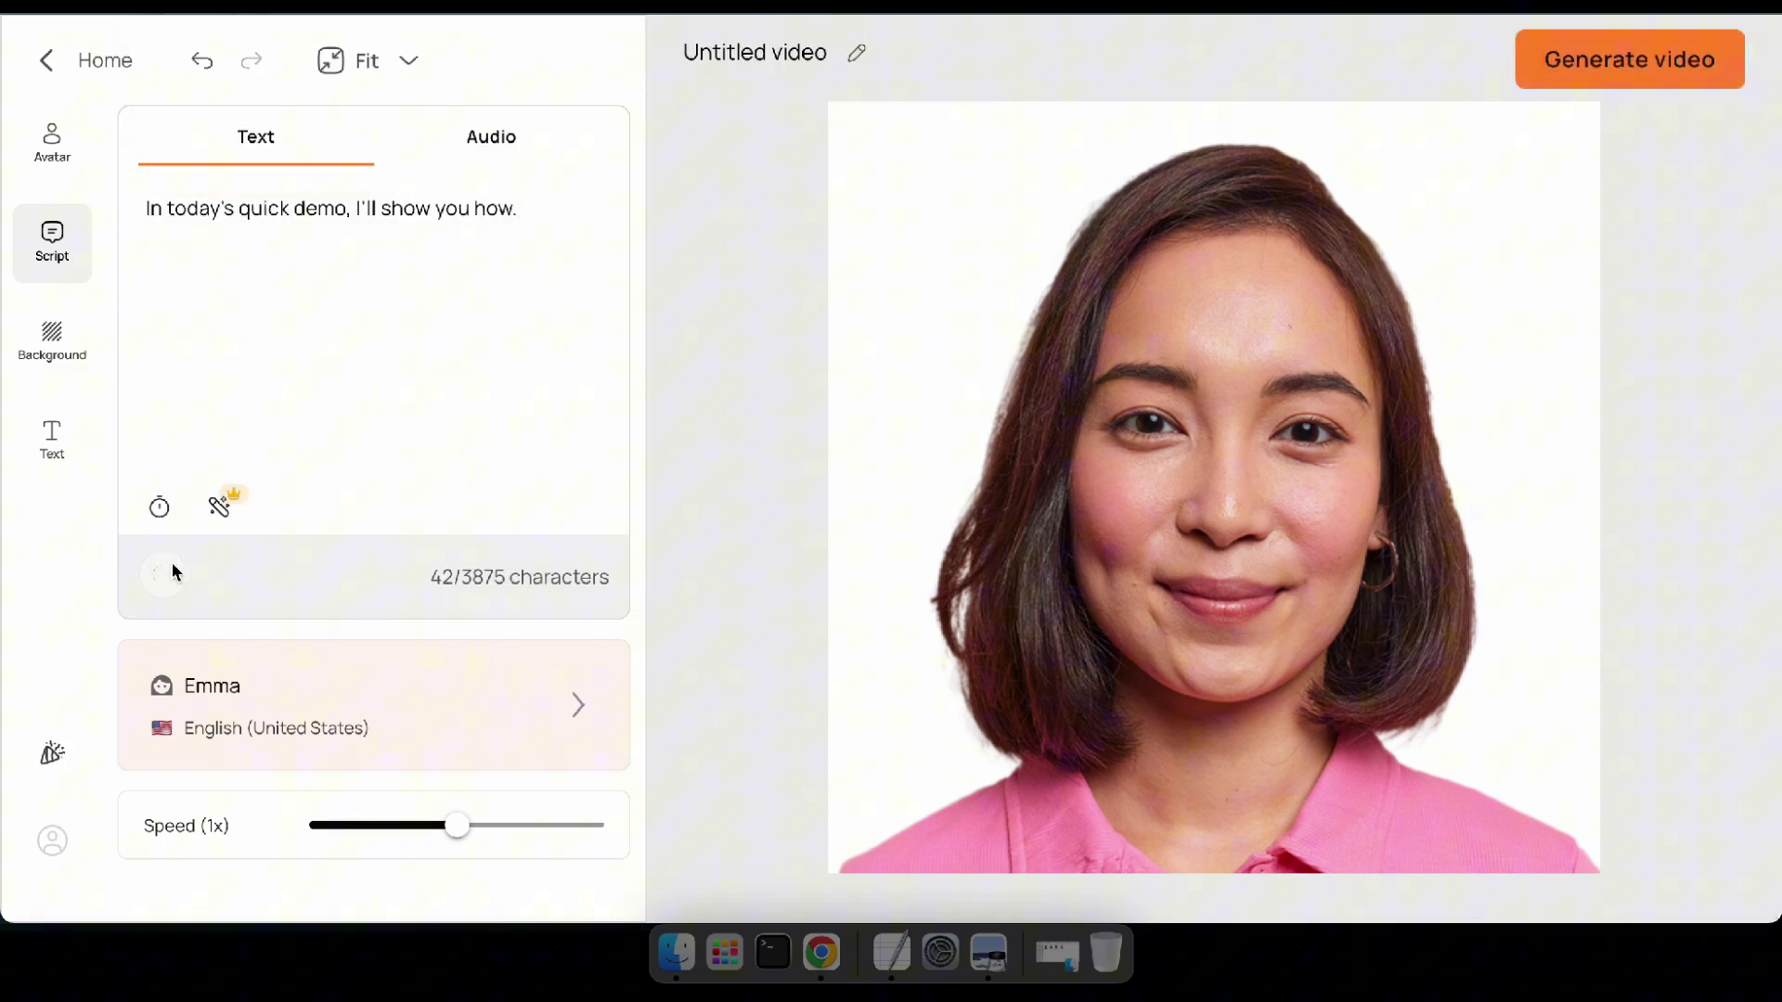
- Generate the 2-second video, confirm it, and play the result
left_click(1532, 82)
left_click(1579, 302)
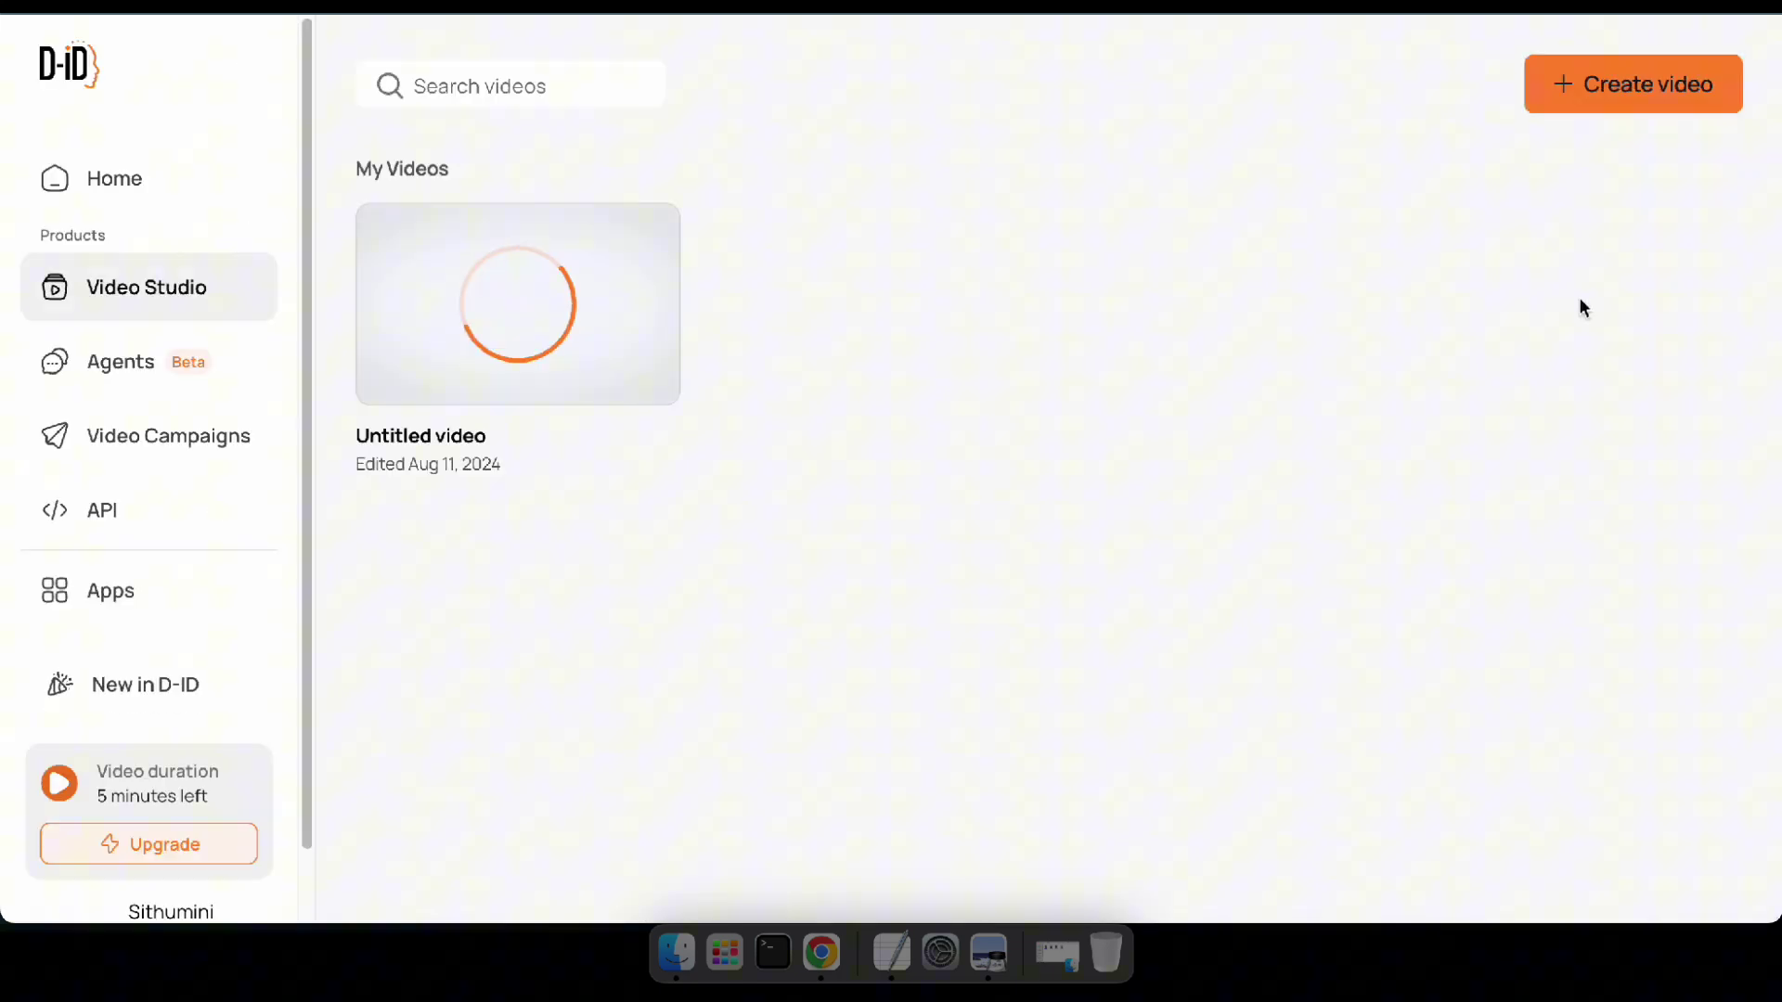
left_click(570, 320)
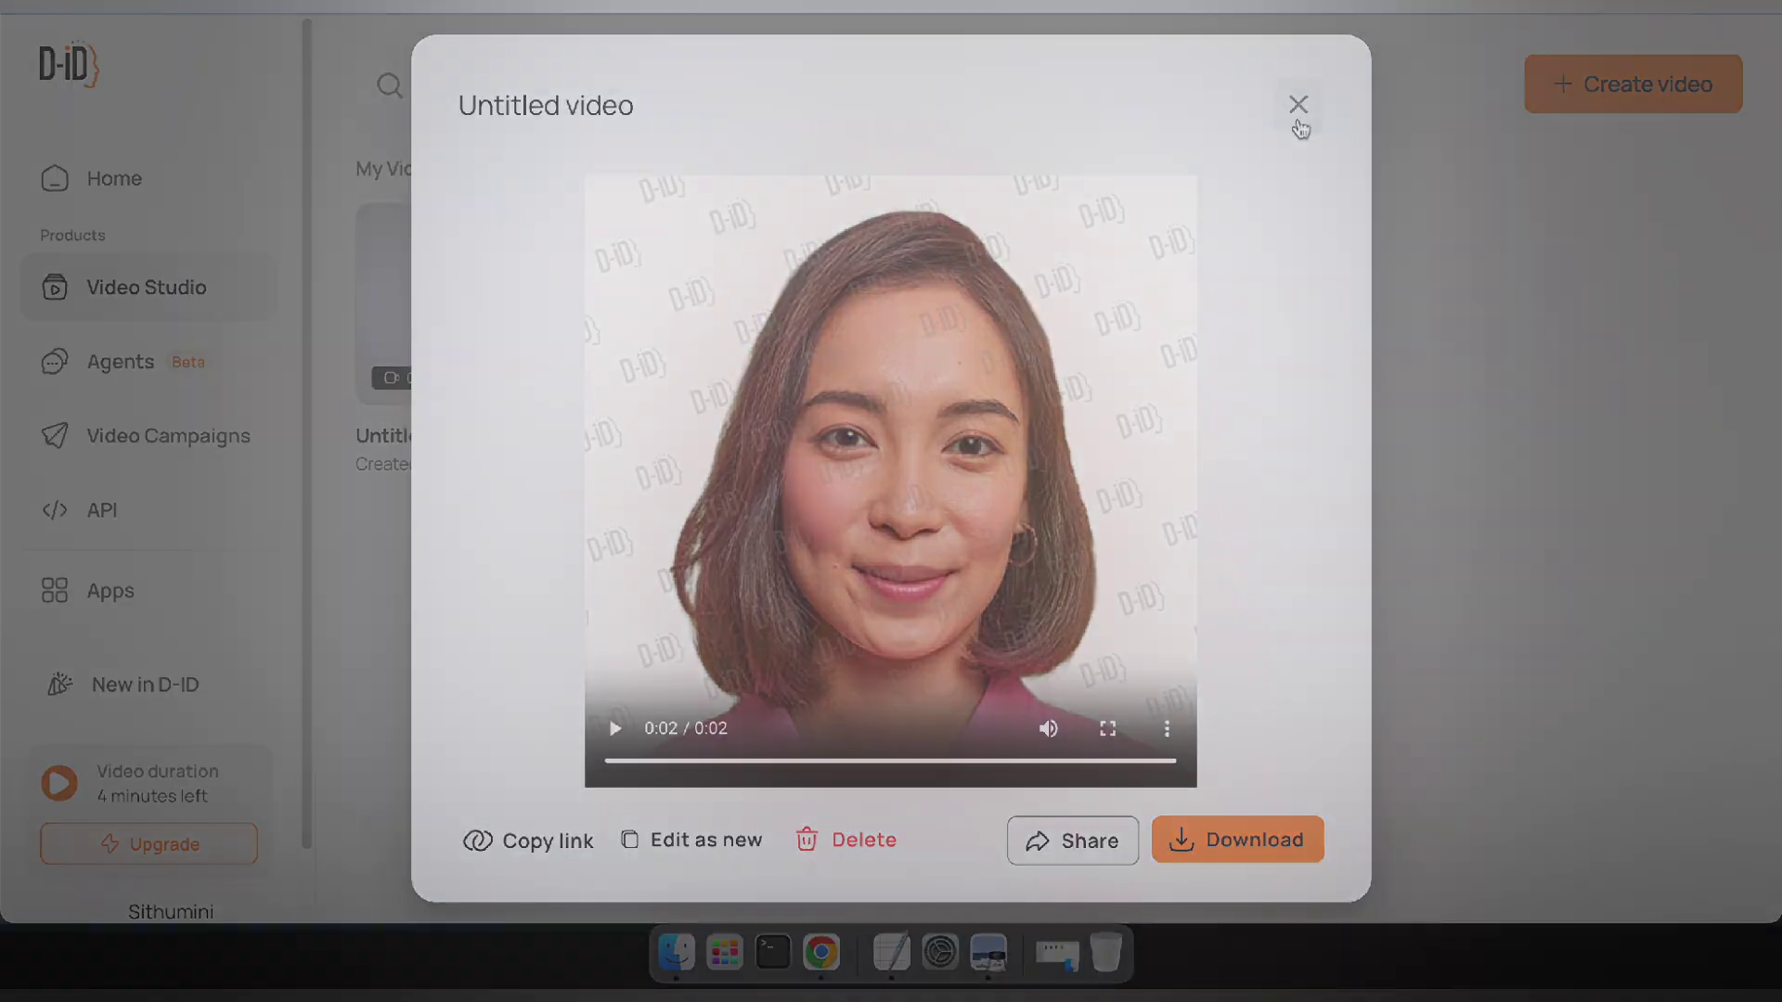
left_click(1297, 105)
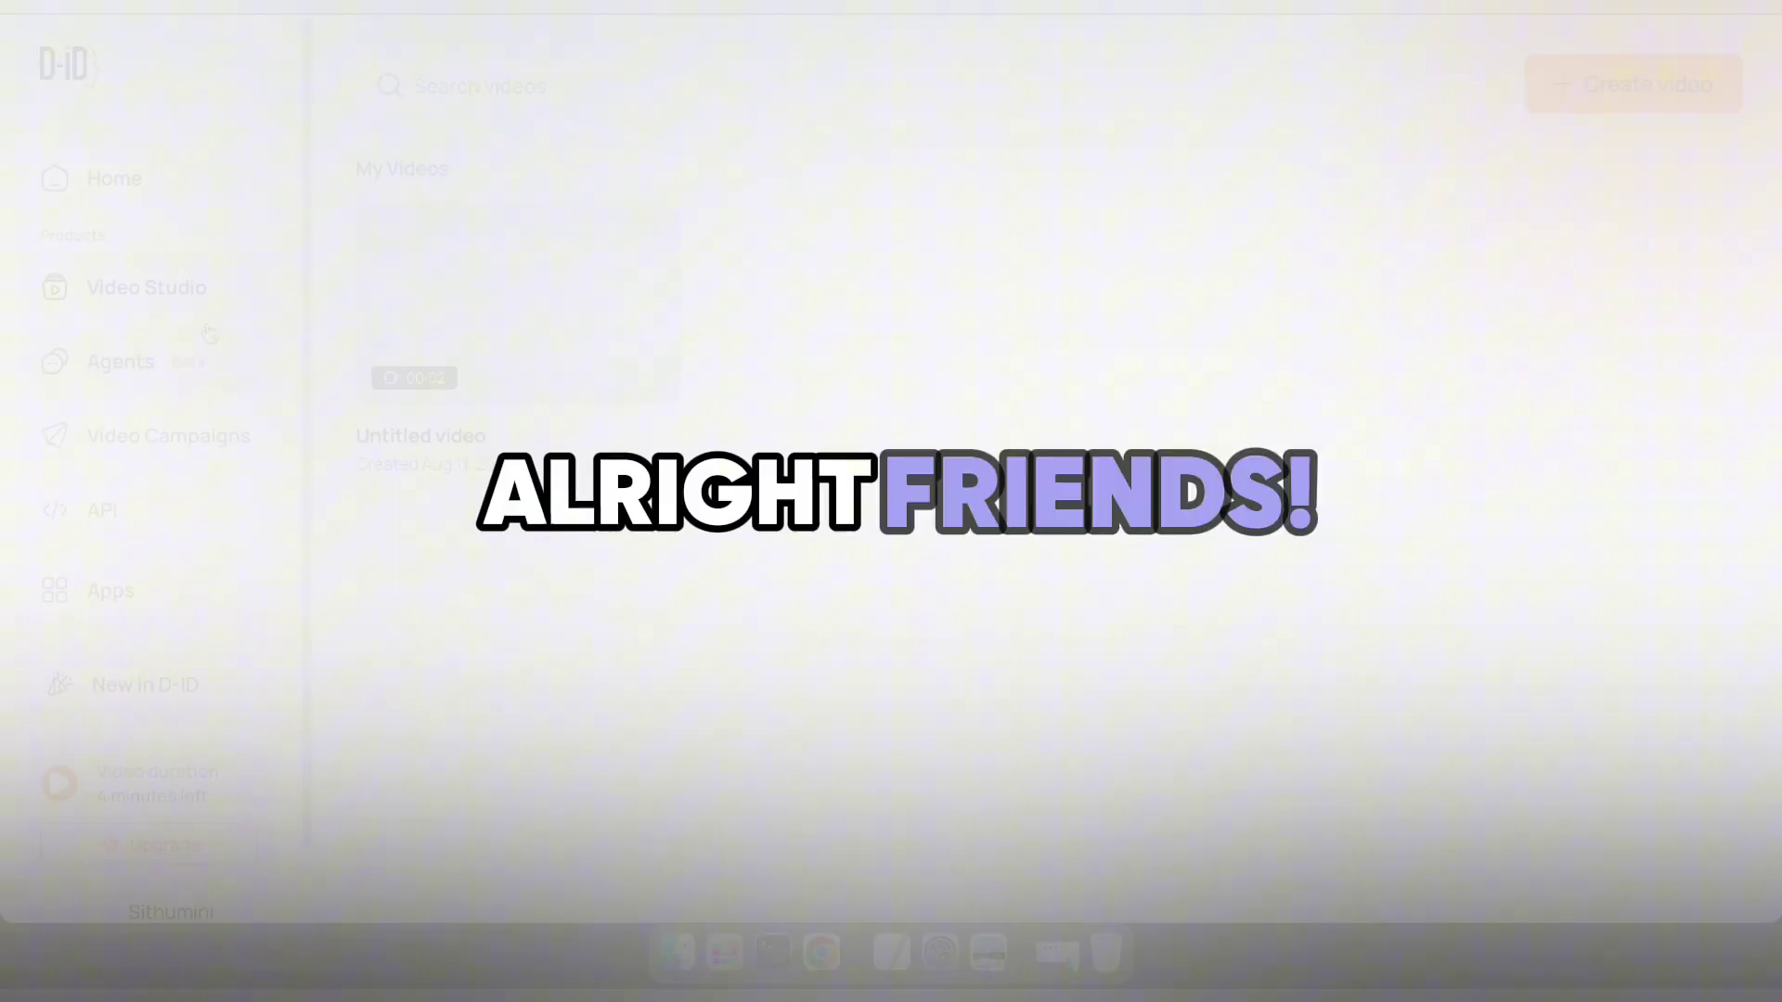